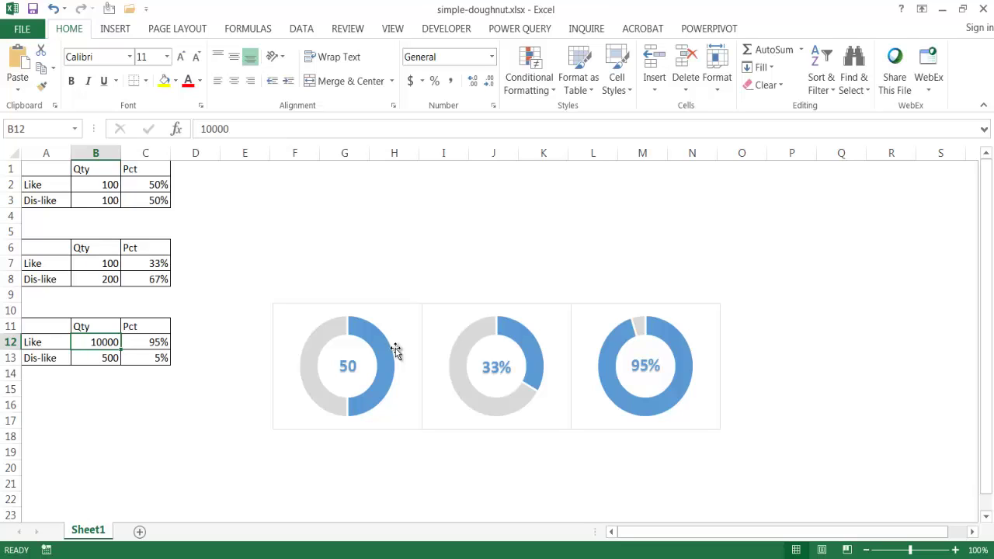
Copy the first Like/Dis-like table (A1:C3) from Sheet1 and paste it at A1 of a new worksheet.
mouse_move(396, 350)
mouse_move(627, 403)
drag(47, 169, 135, 198)
key(ctrl+c)
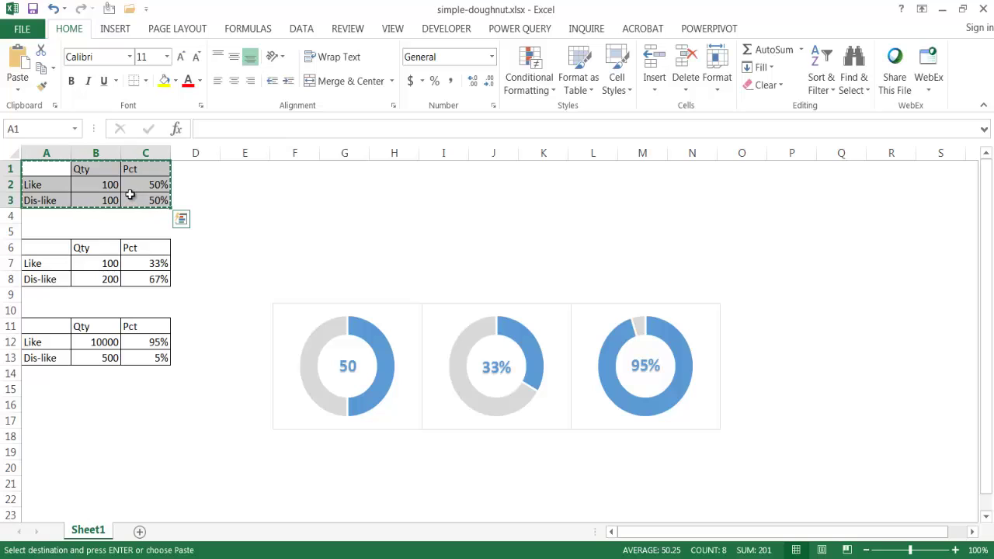
click(140, 531)
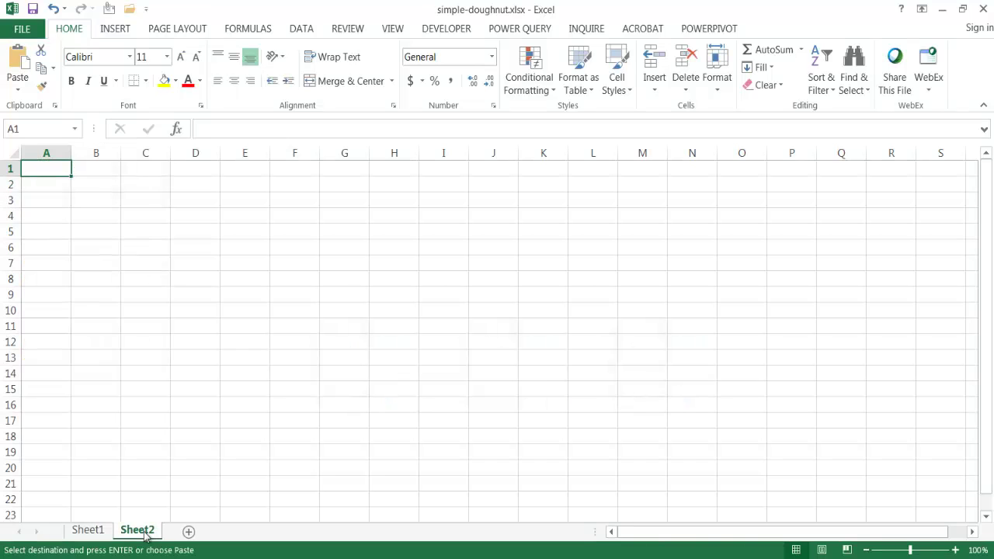
click(17, 63)
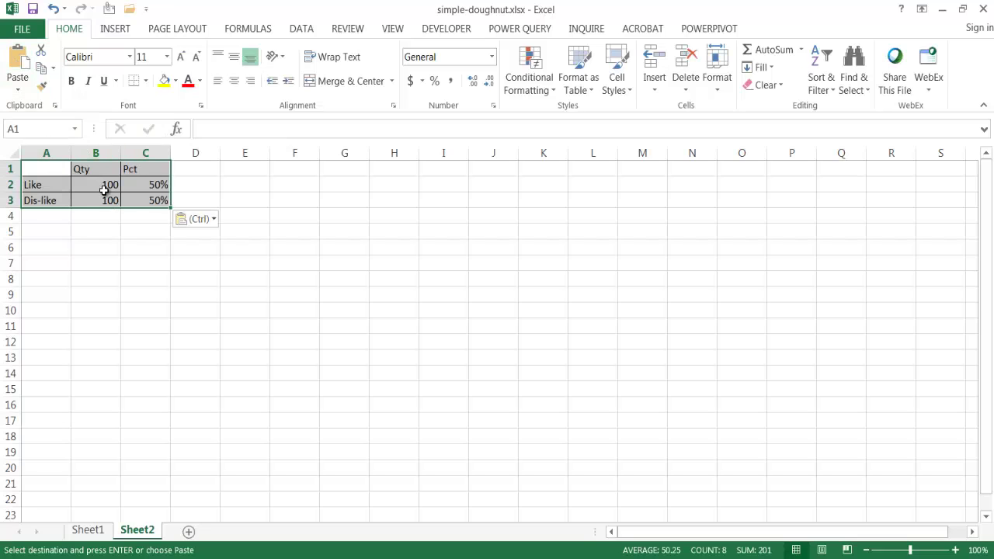
Examine the Qty values in B2 and B3 and the cell references in the Pct formula in C2.
click(101, 187)
click(104, 202)
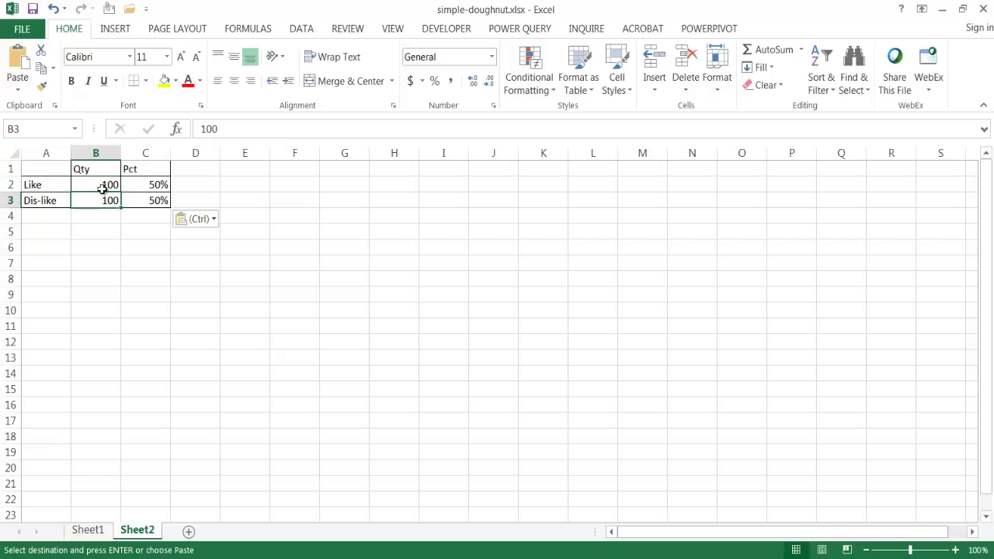
click(95, 186)
click(96, 196)
click(94, 184)
click(93, 199)
click(139, 184)
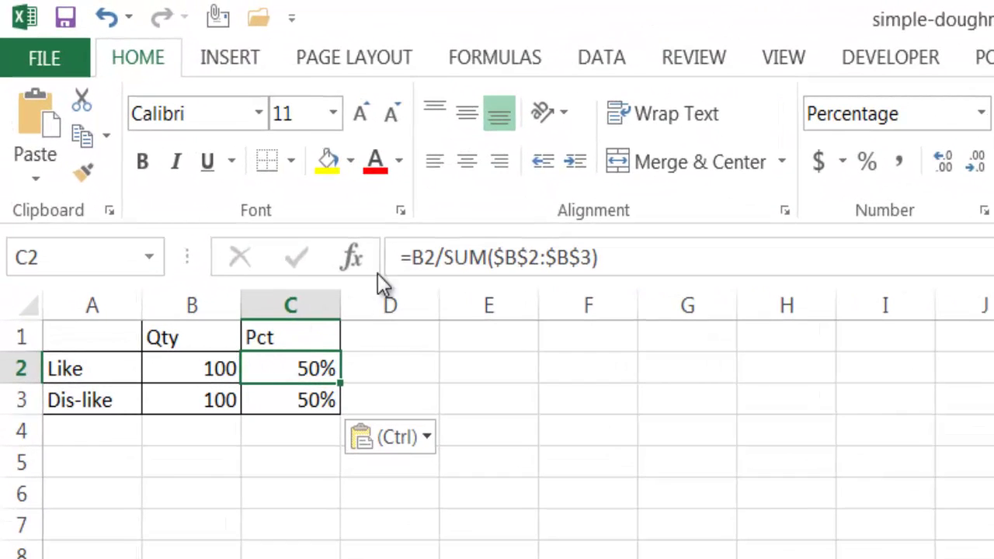
click(432, 257)
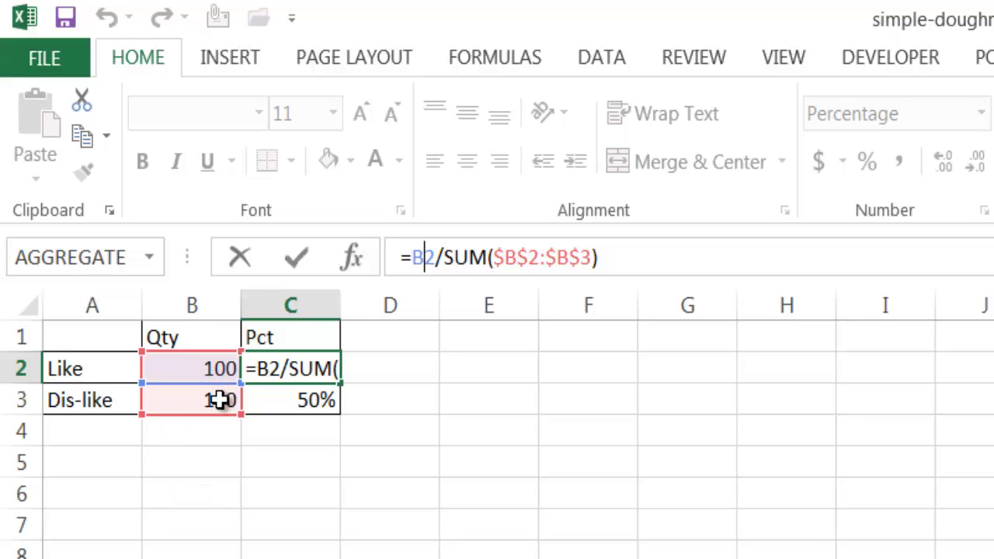
key(ctrl+Return)
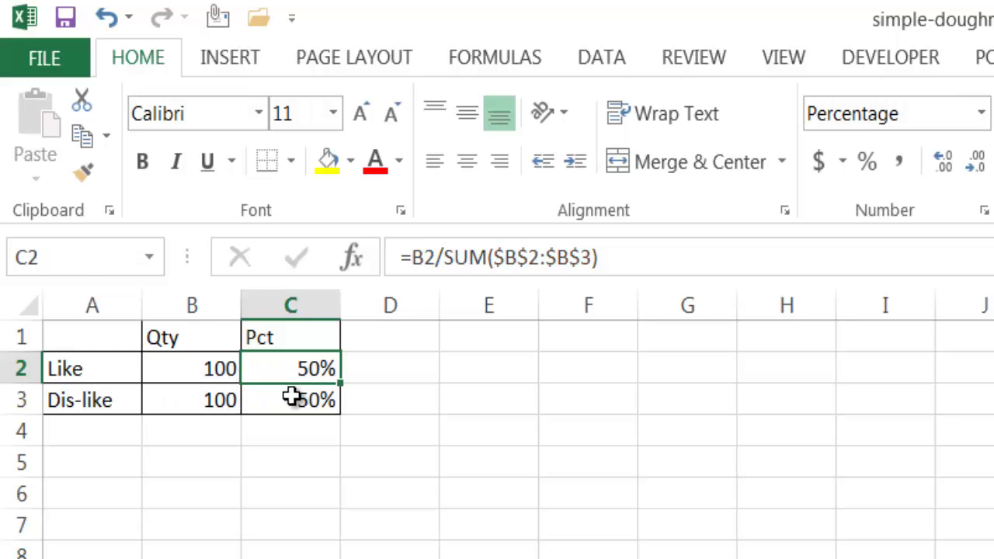
Insert a doughnut chart from the labels in A2:A3 and percentages in C2:C3, and move it closer to the table.
click(83, 374)
drag(84, 374, 82, 392)
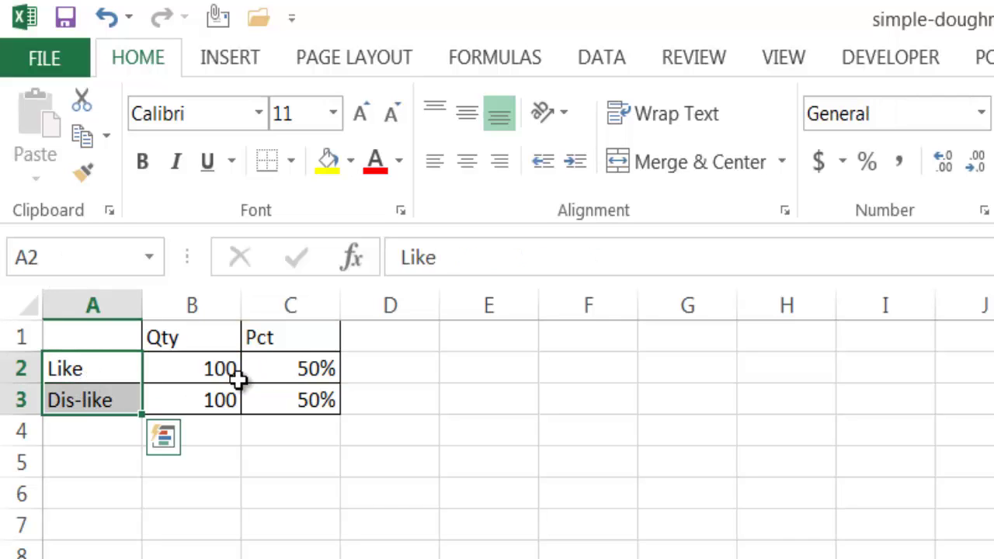
ctrl+click(287, 366)
drag(287, 366, 287, 393)
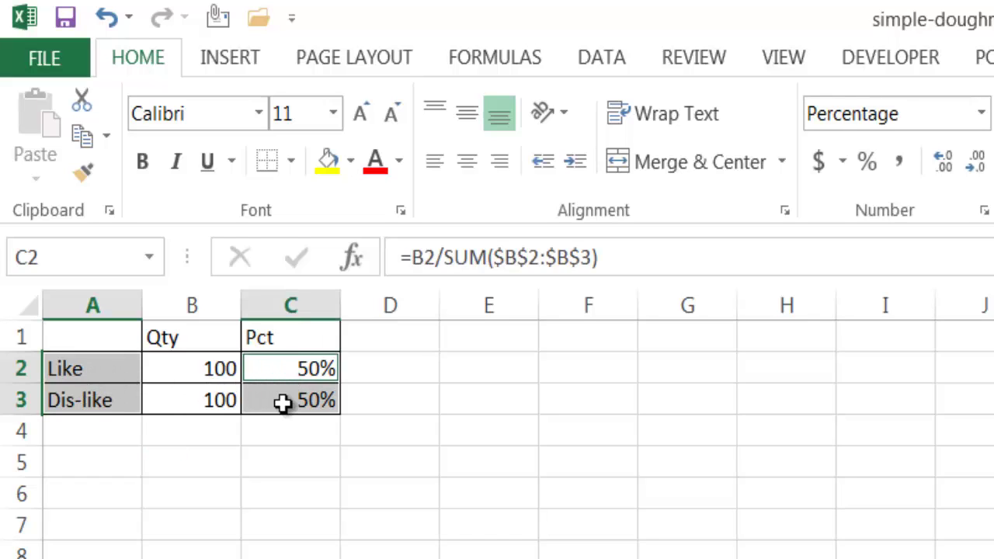
click(231, 56)
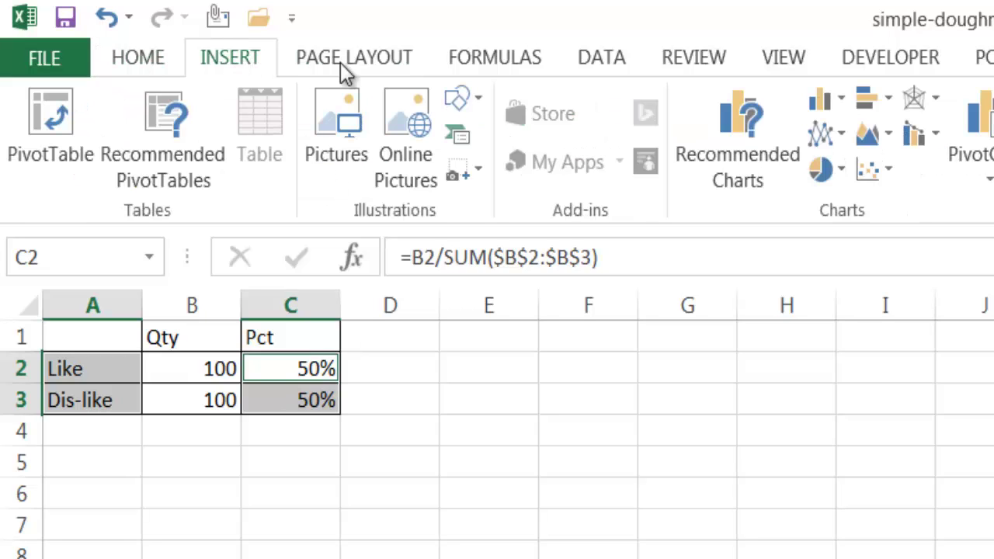
click(887, 171)
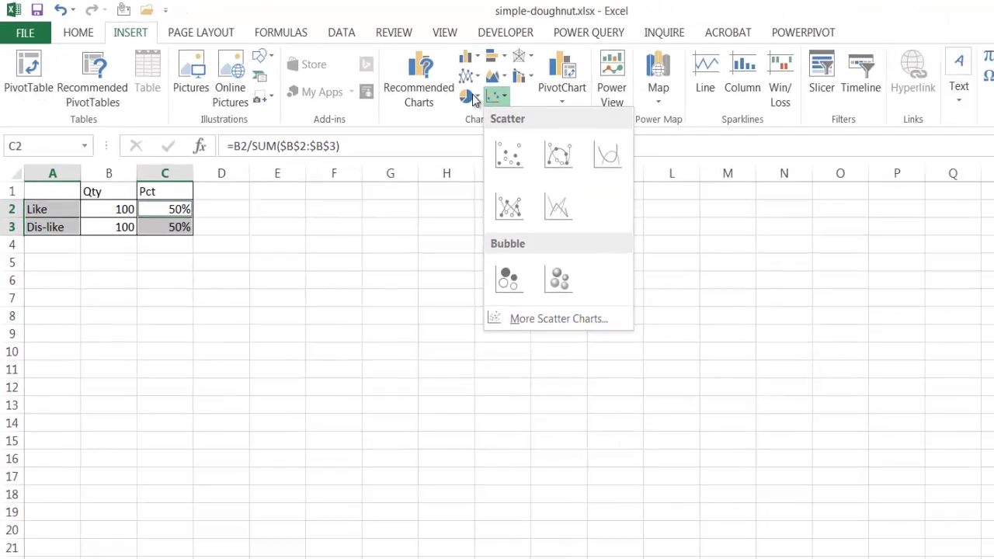
click(888, 171)
click(416, 86)
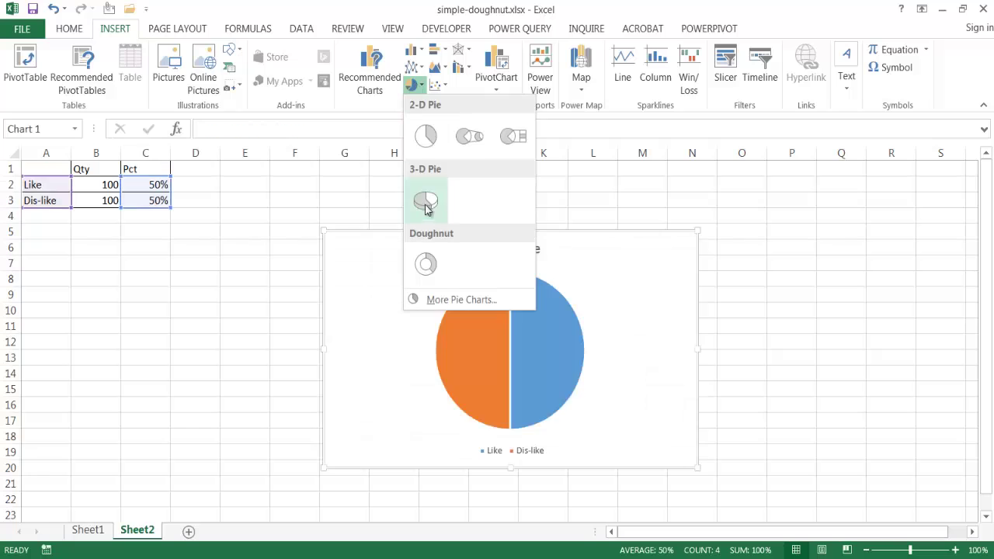
click(427, 265)
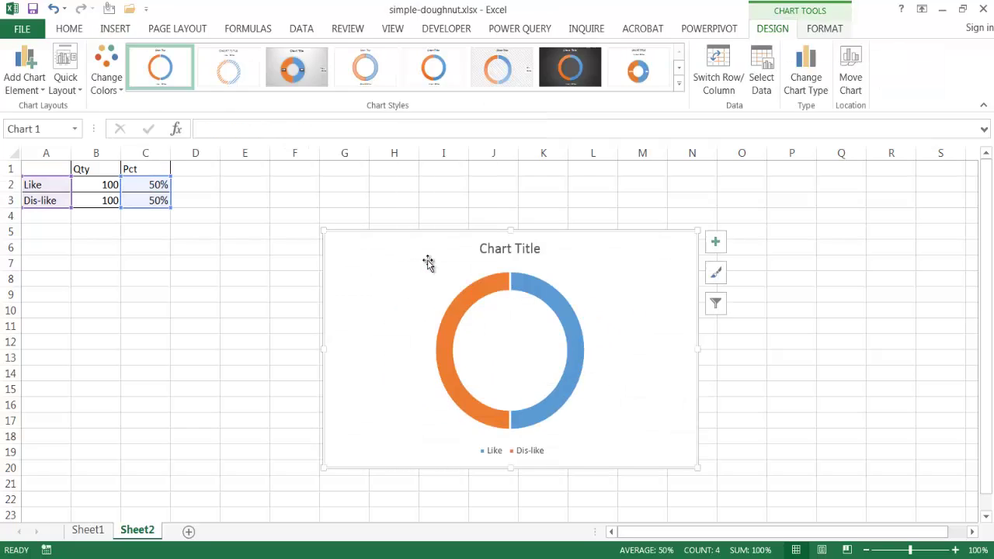
drag(414, 231, 313, 223)
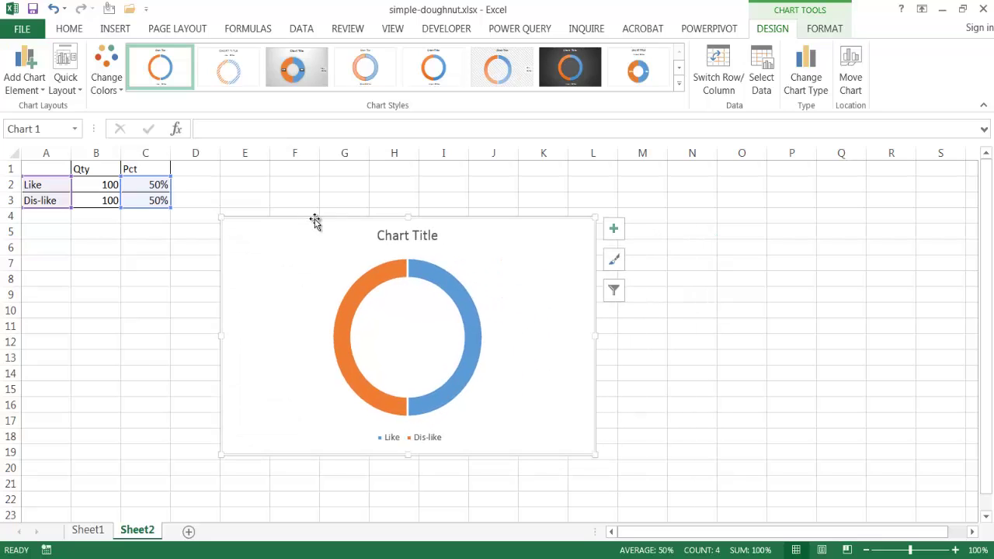
Delete the title and the legend from the doughnut chart.
mouse_move(407, 271)
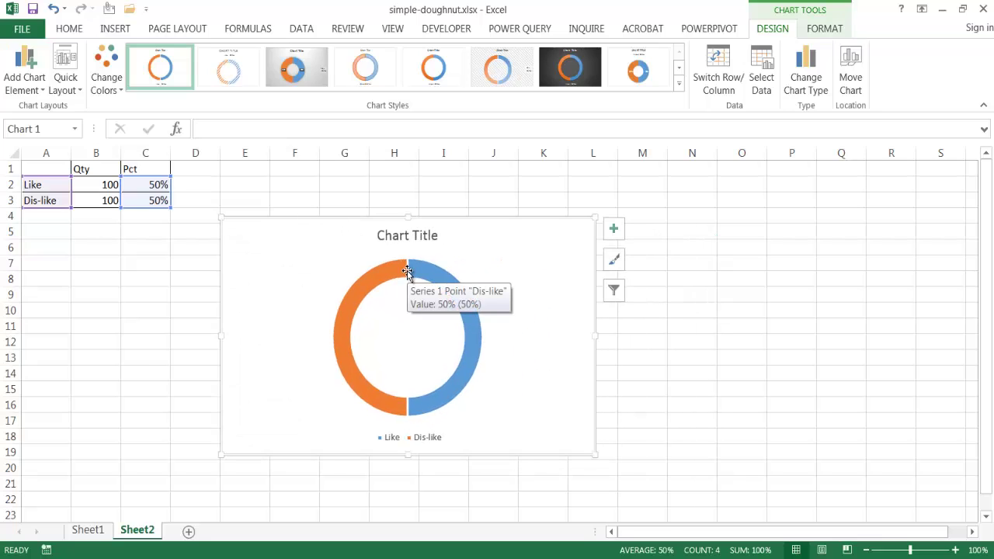
click(404, 244)
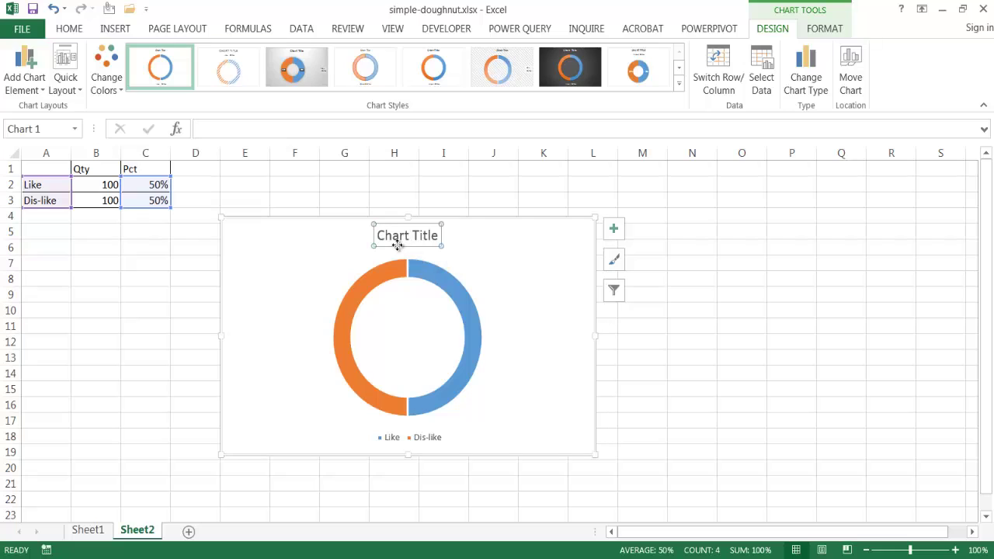
key(Delete)
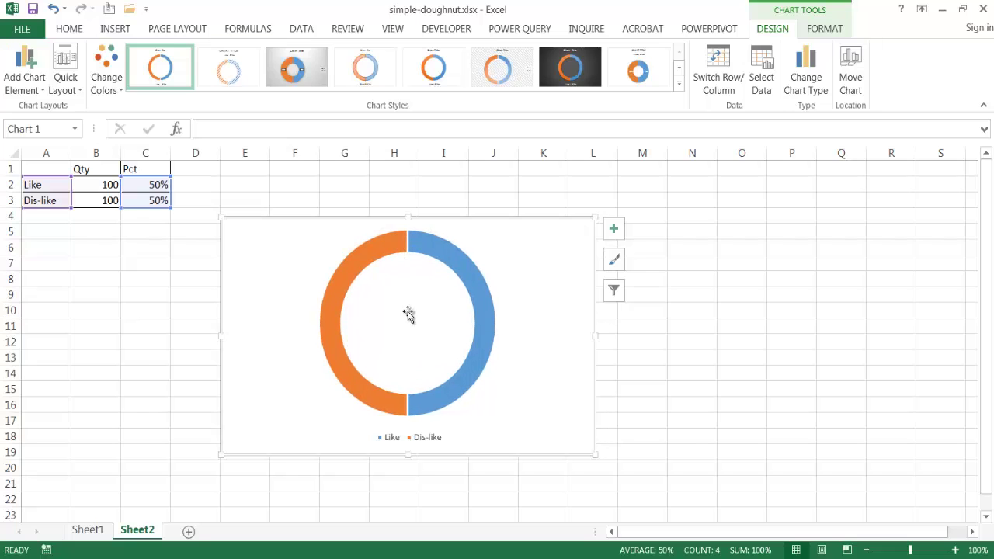
click(438, 440)
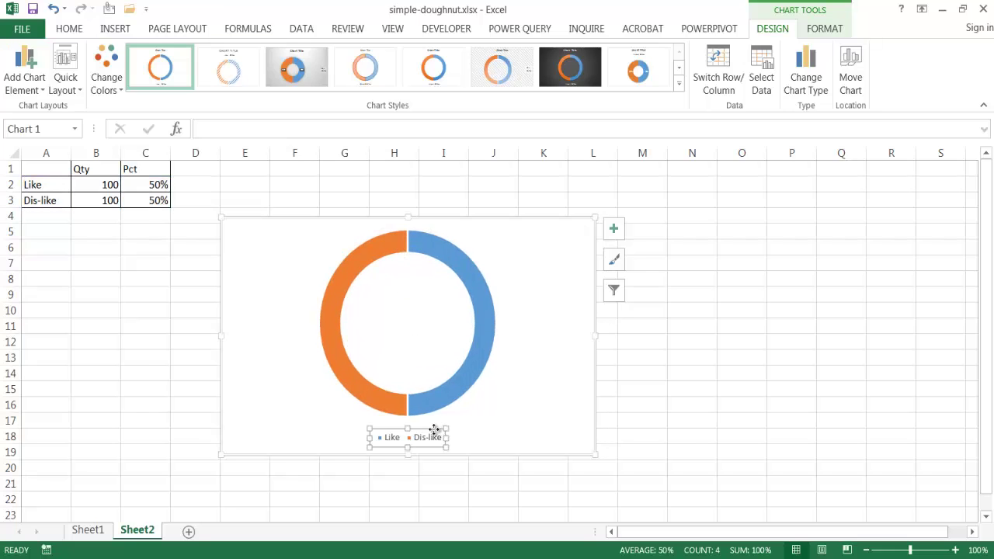
key(Delete)
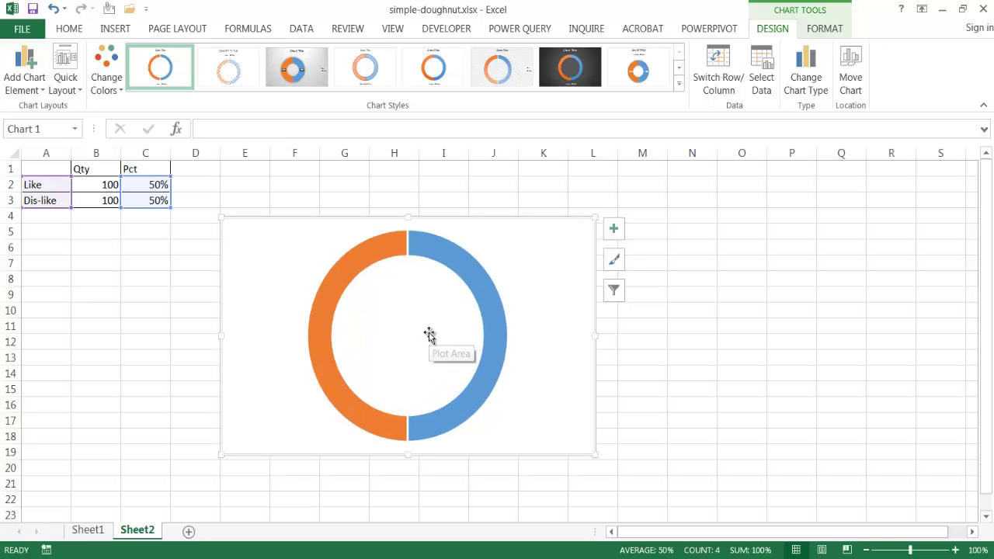
Give only the Dis-like slice of the doughnut a solid light grey fill from the theme colors.
mouse_move(356, 266)
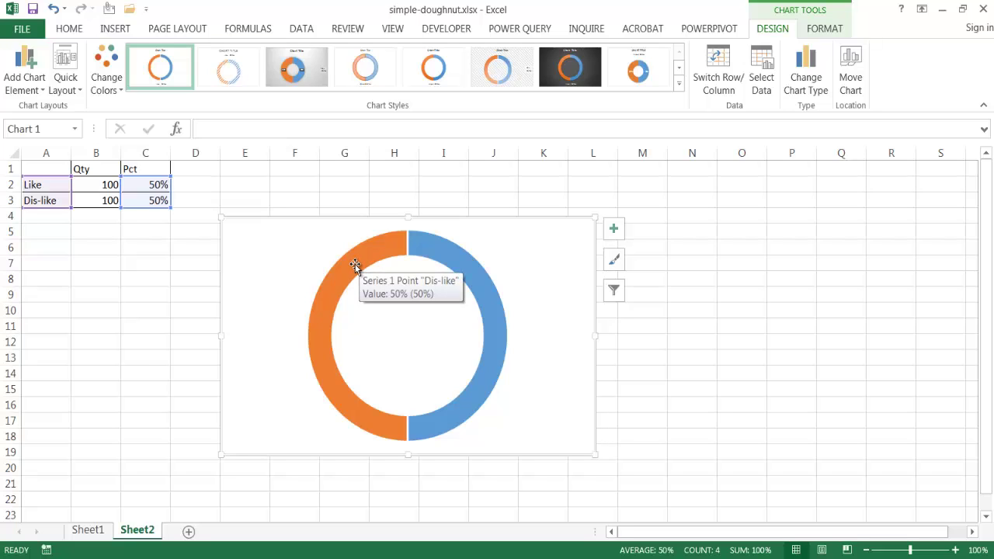
click(355, 265)
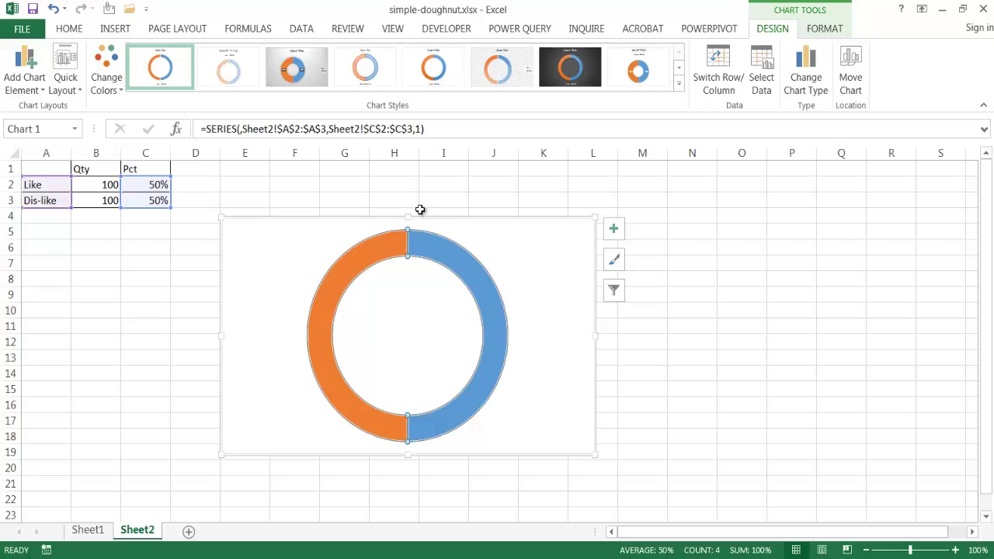
click(357, 263)
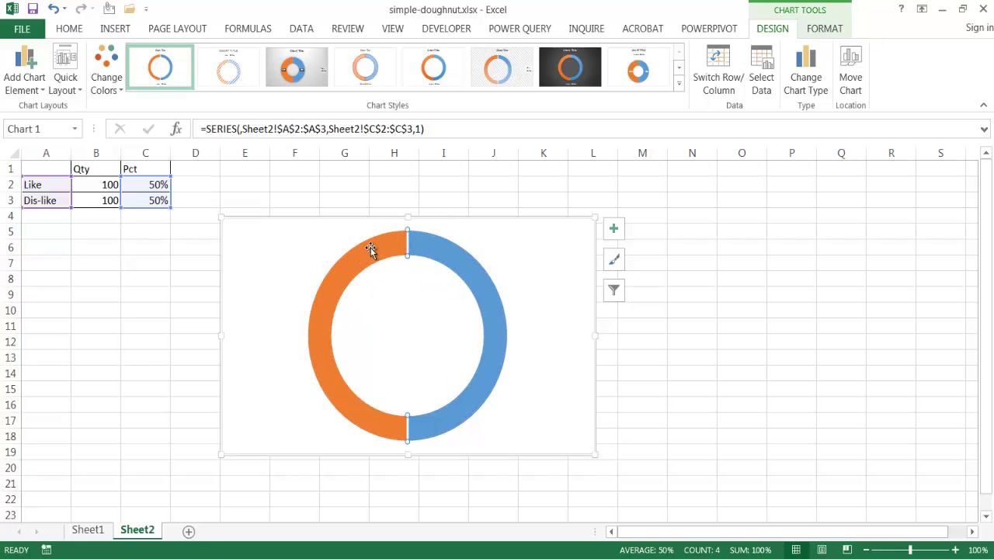
right_click(356, 405)
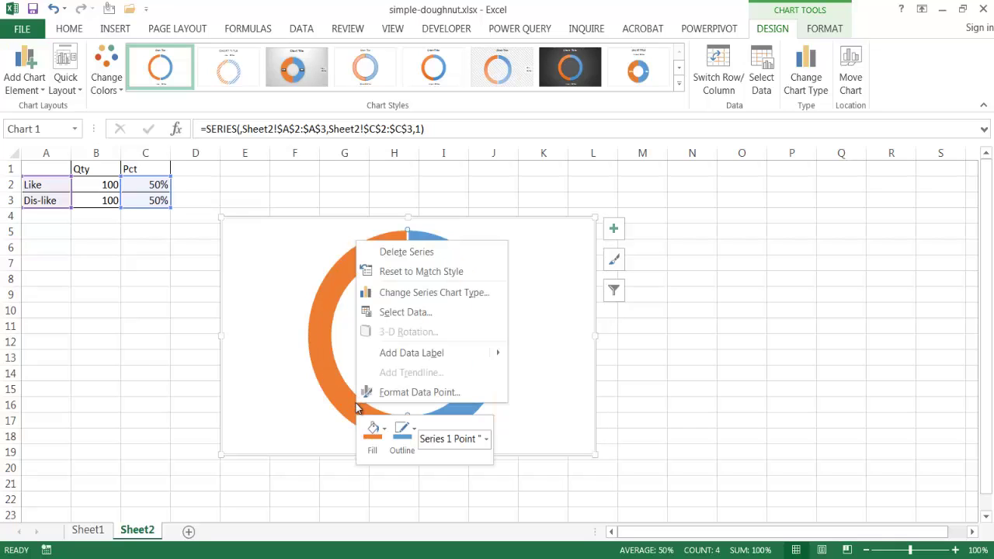
click(407, 395)
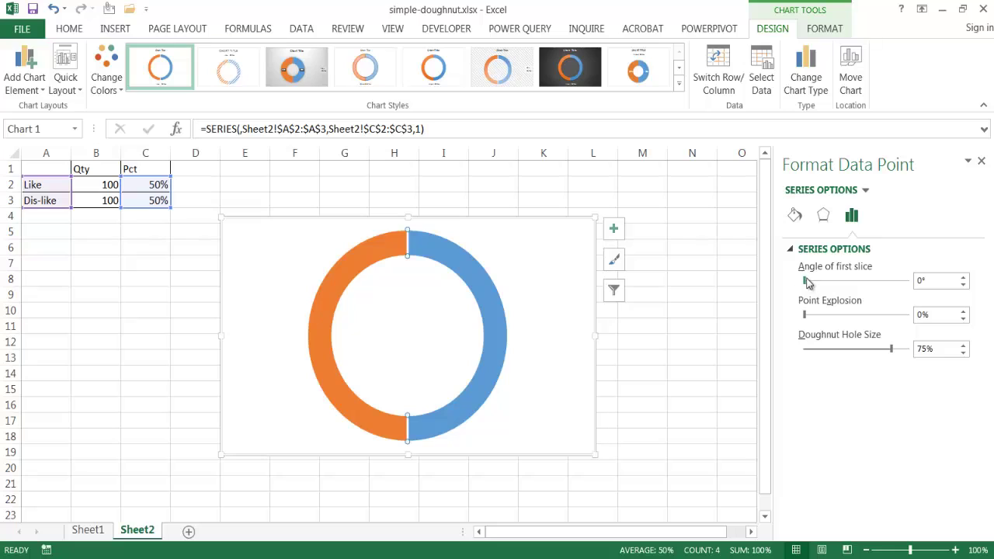
click(794, 220)
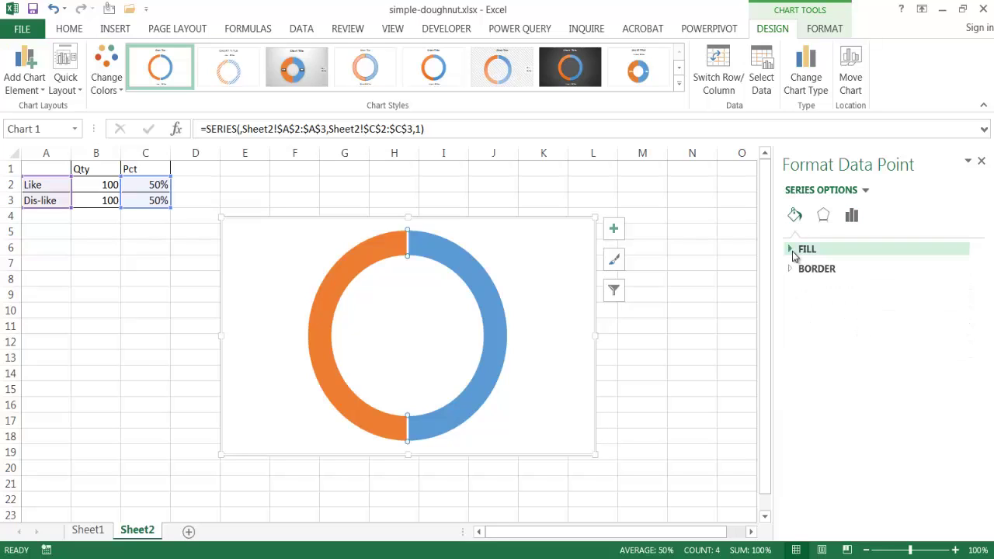
click(793, 252)
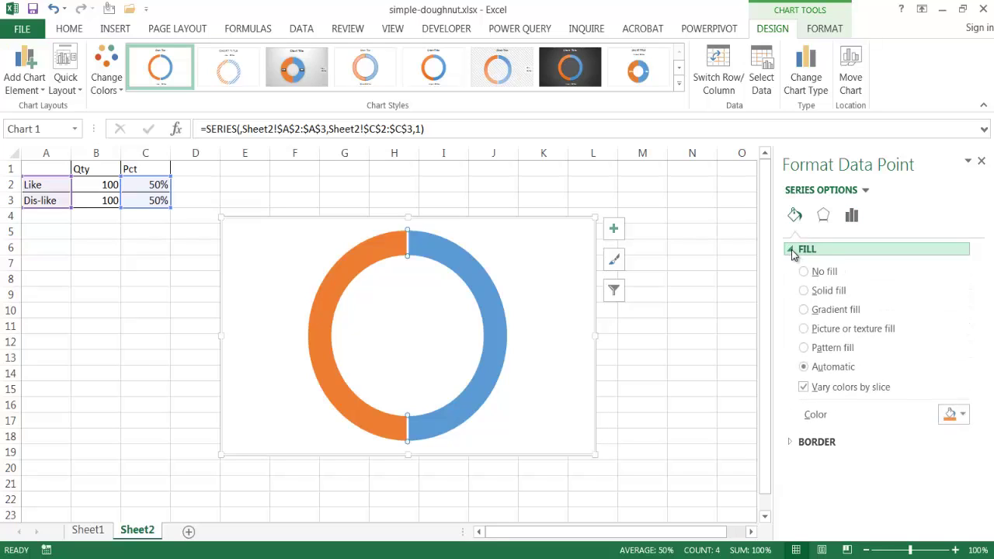
click(806, 292)
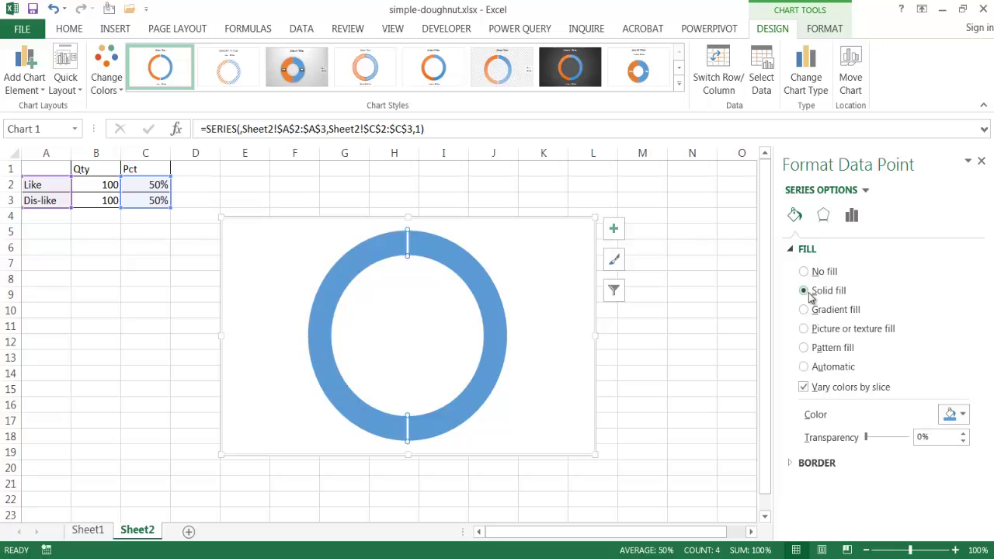
click(950, 417)
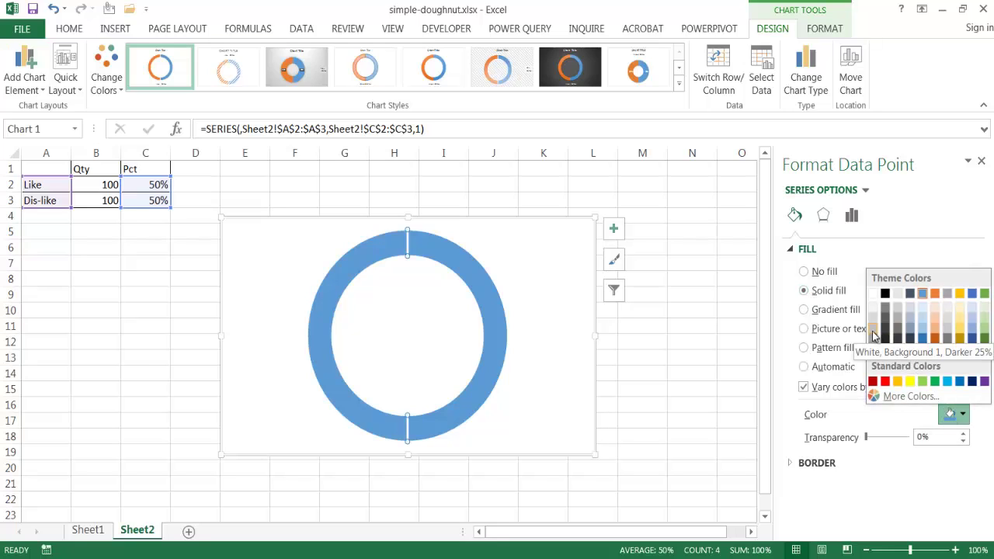
click(875, 324)
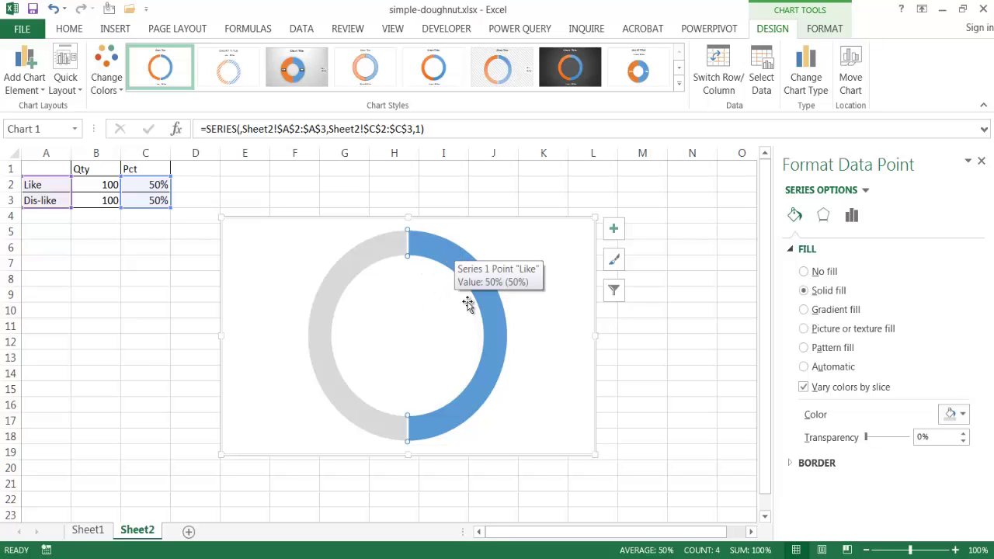
Set the doughnut hole size to 60%.
click(852, 217)
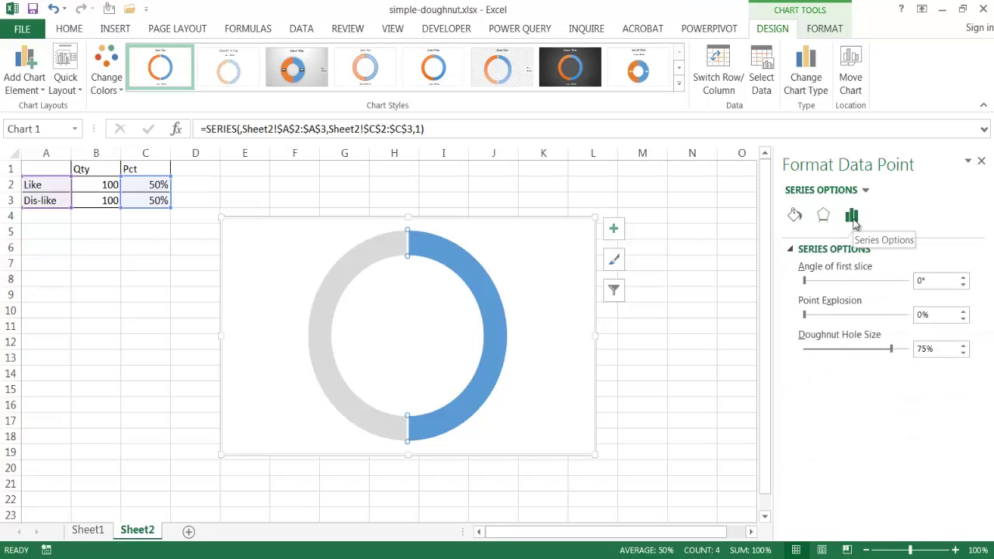
double_click(936, 351)
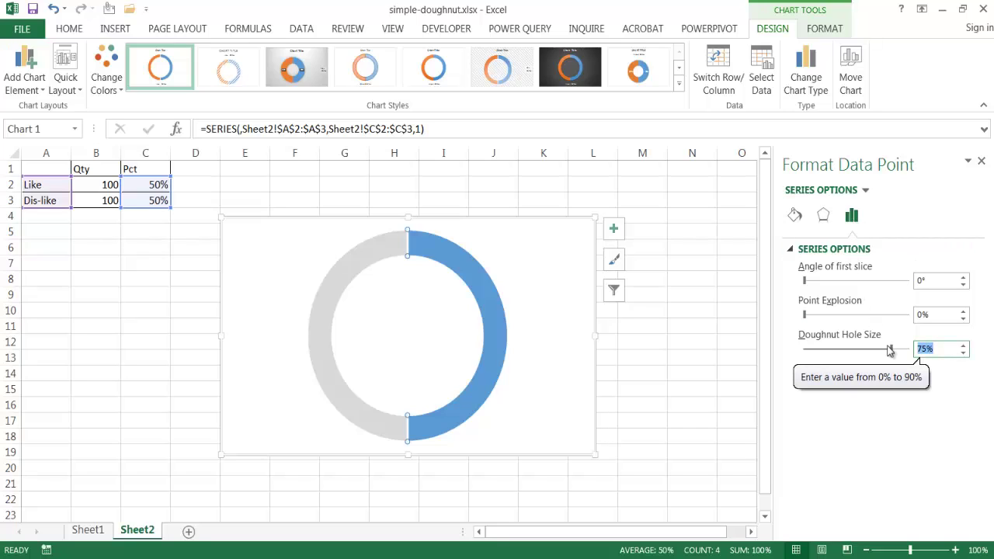
text(60)
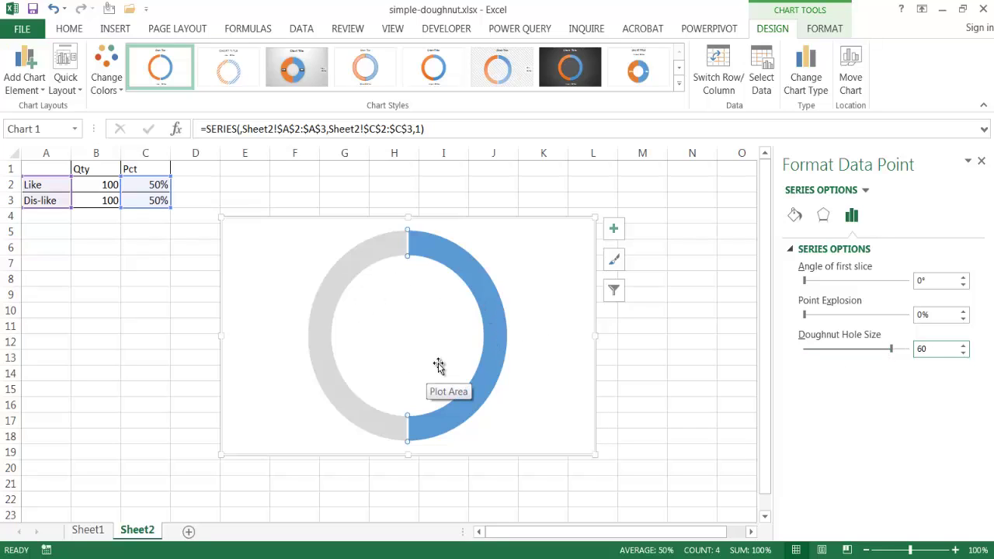
key(Tab)
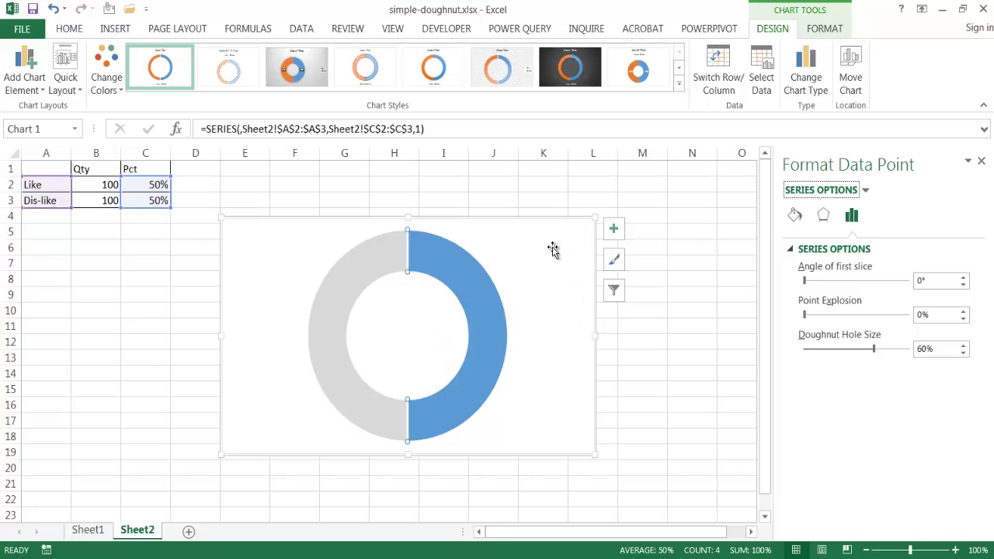
Shrink the chart so that it spans about columns E to H and rows 6 to 15.
drag(596, 218, 340, 241)
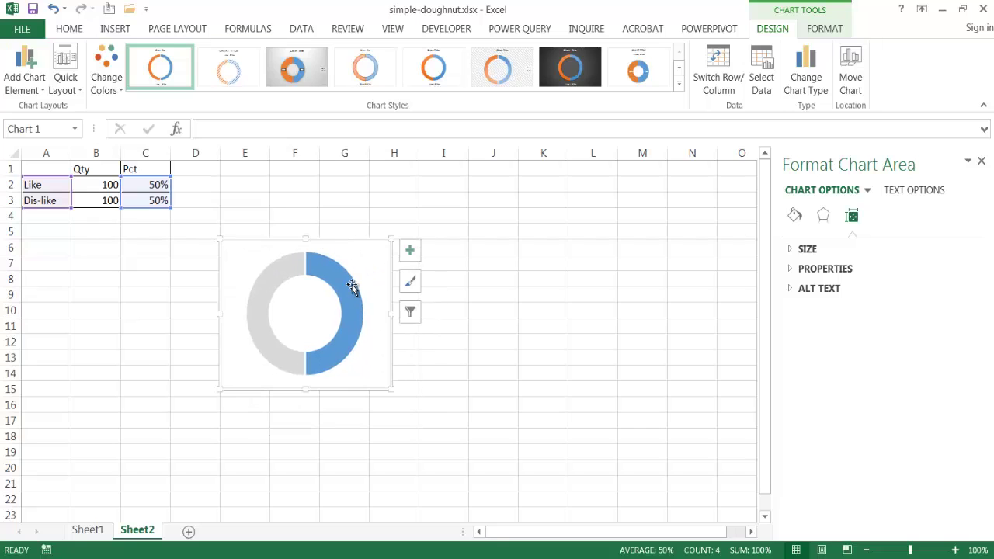
drag(390, 390, 399, 391)
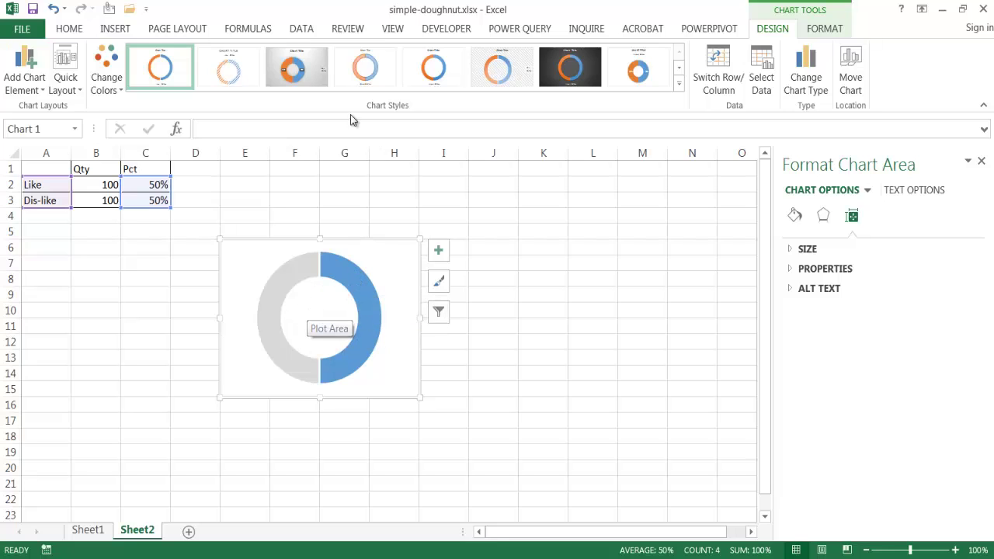
Draw a text box about 0.63" wide and 0.43" high inside the chart, within the doughnut's hole.
click(69, 28)
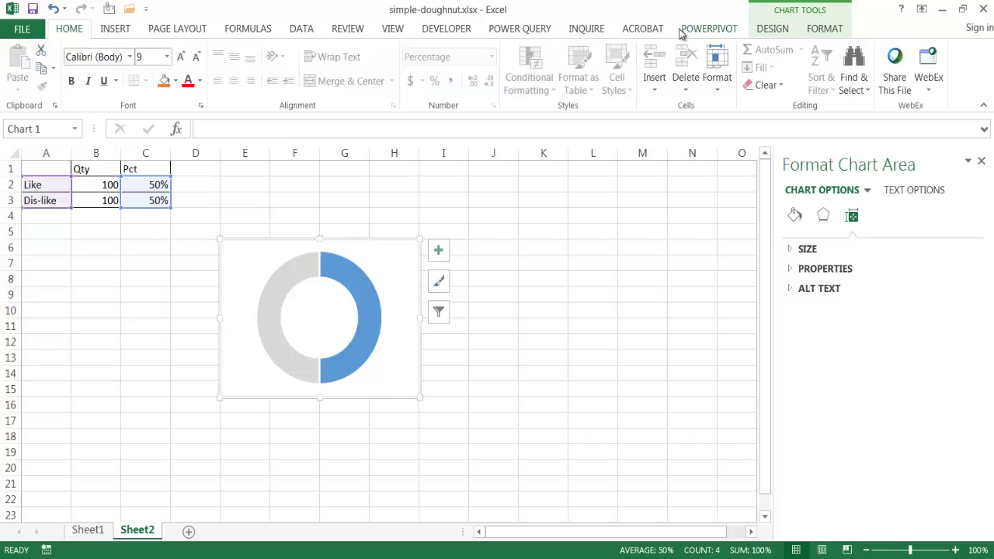
click(122, 29)
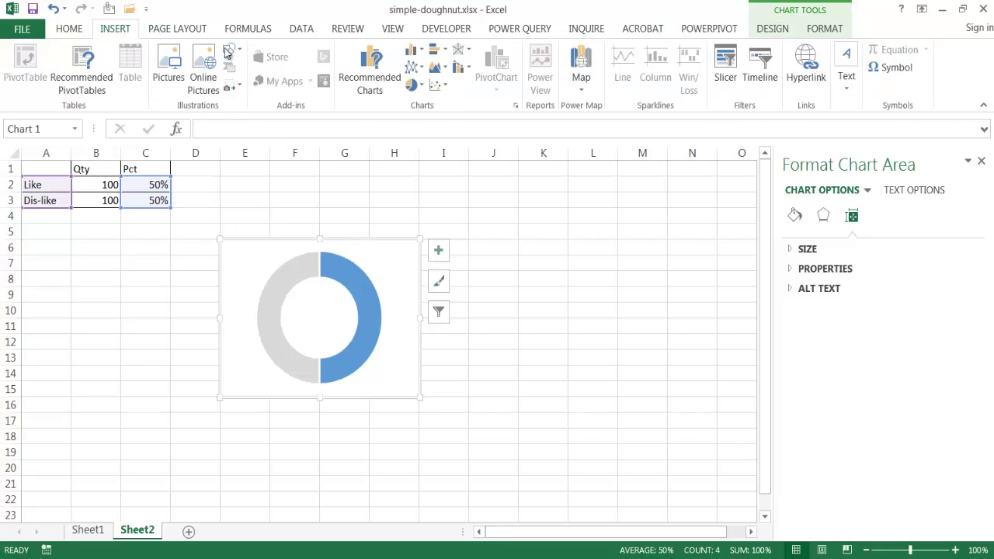
click(847, 78)
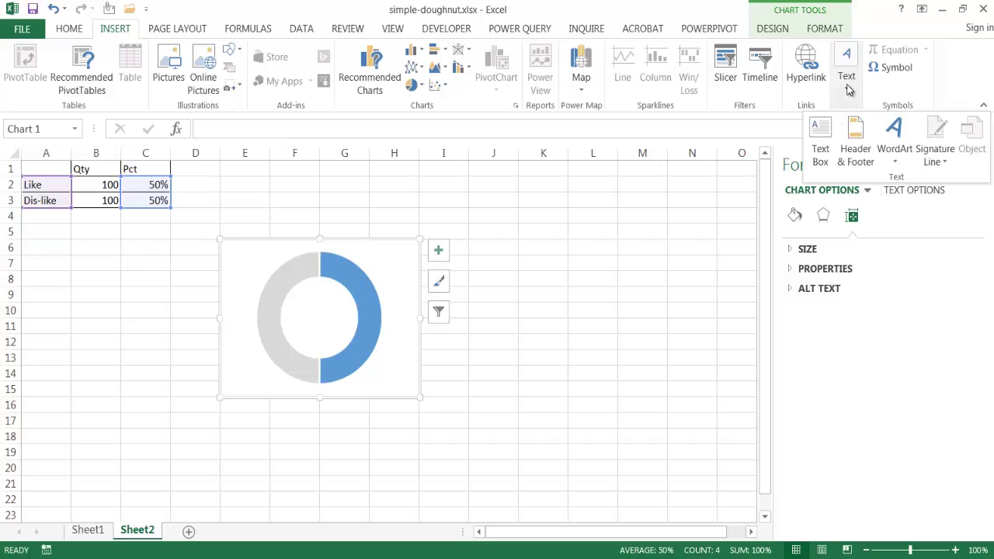
click(826, 125)
drag(297, 300, 345, 335)
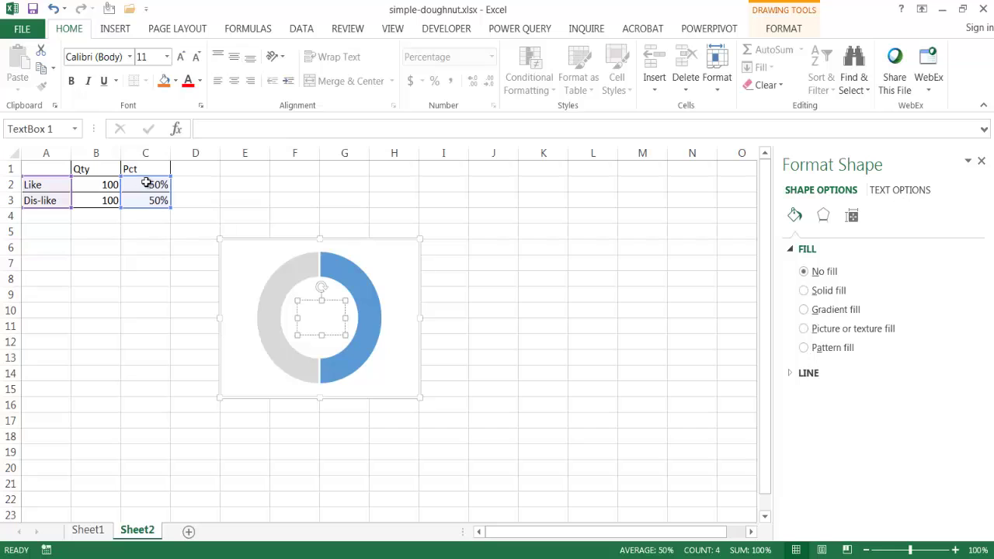
Link the text box to the Like percentage with the formula =Sheet2!$C$2.
click(212, 131)
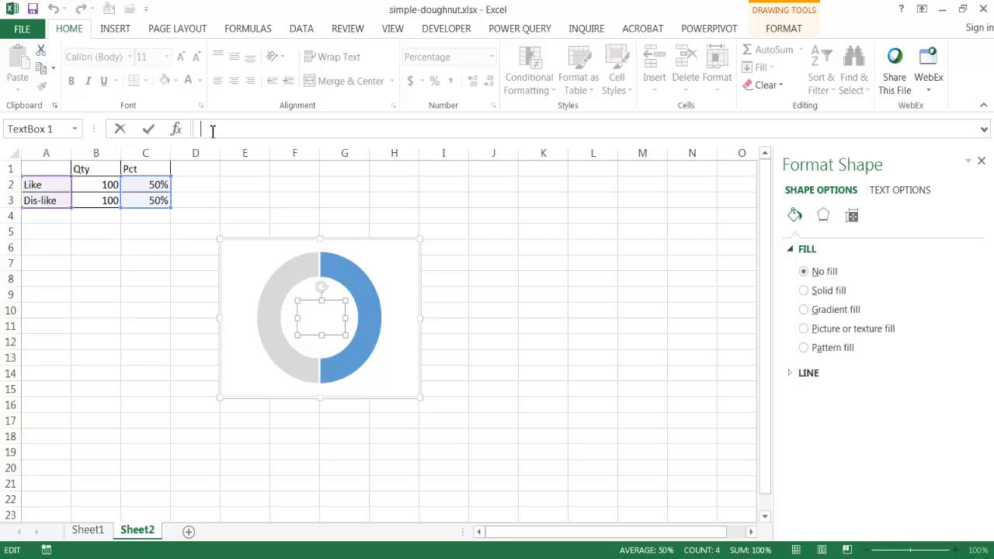
text(=)
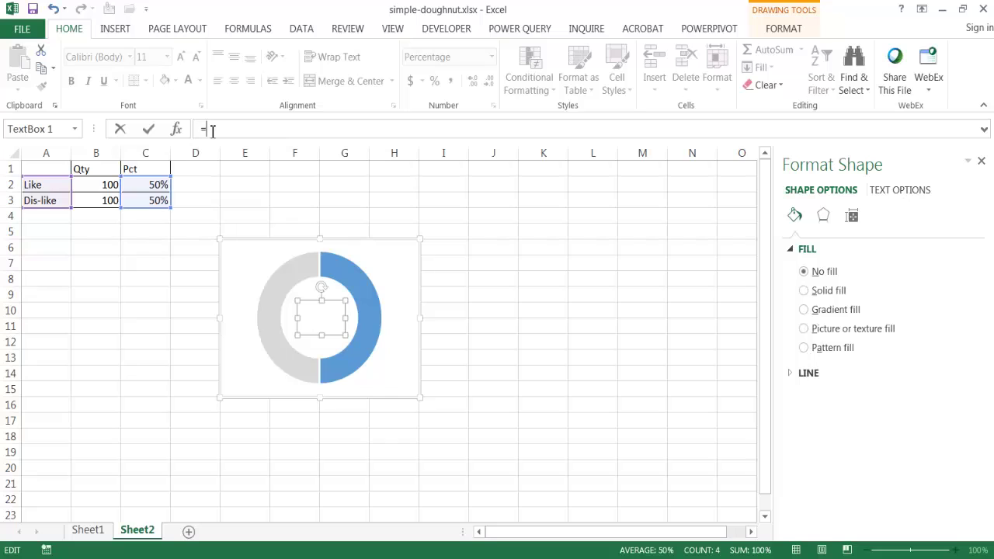
click(145, 184)
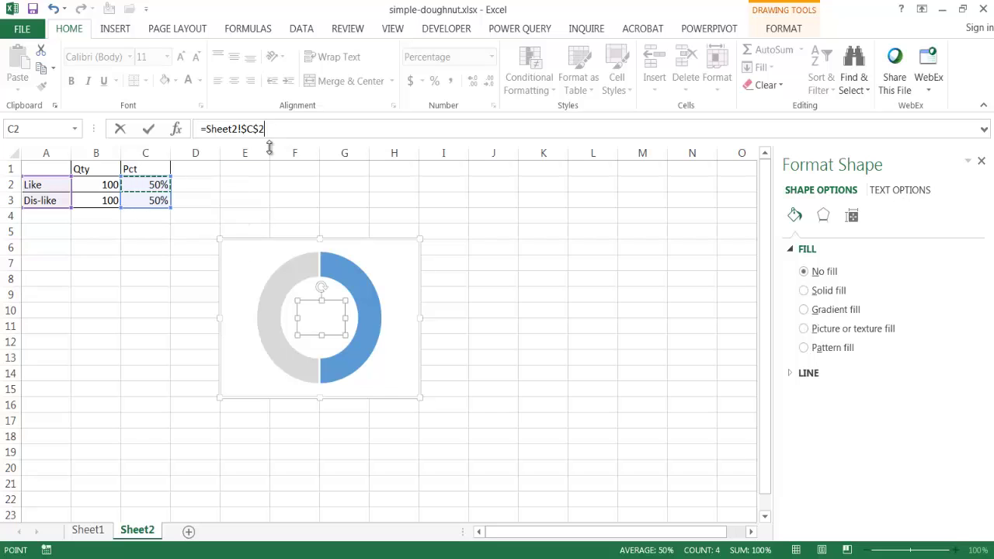
key(Return)
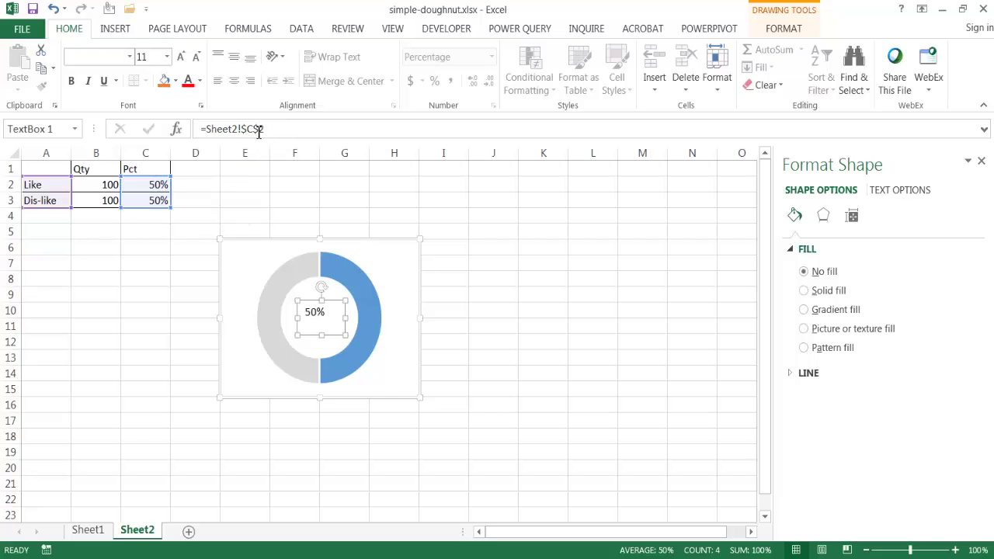
Center the linked percentage both horizontally and vertically within its text box.
double_click(312, 313)
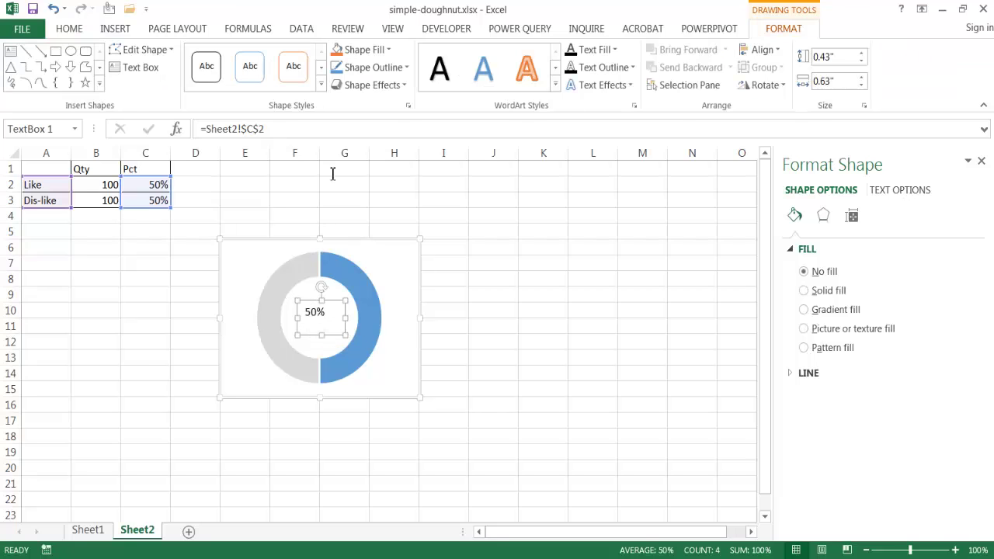
click(69, 31)
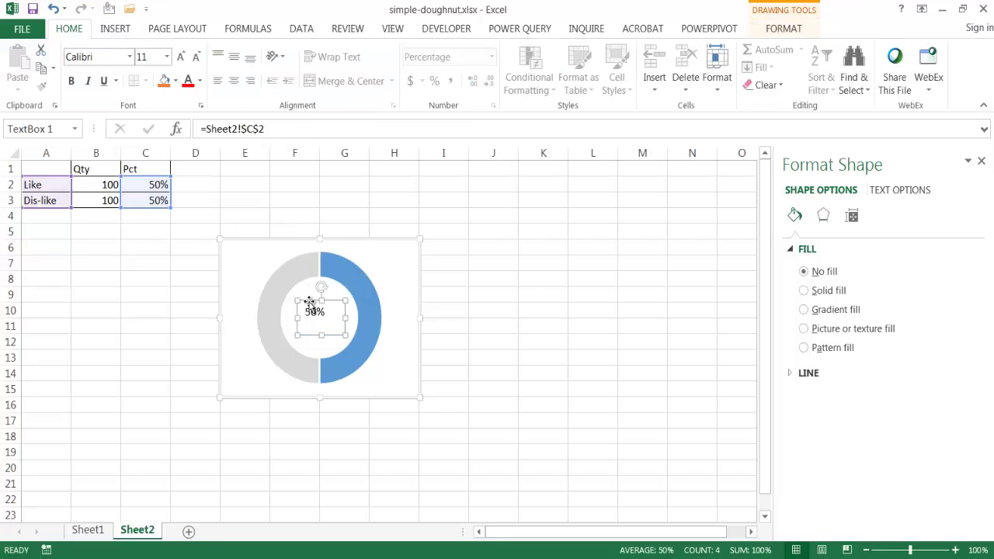
click(233, 82)
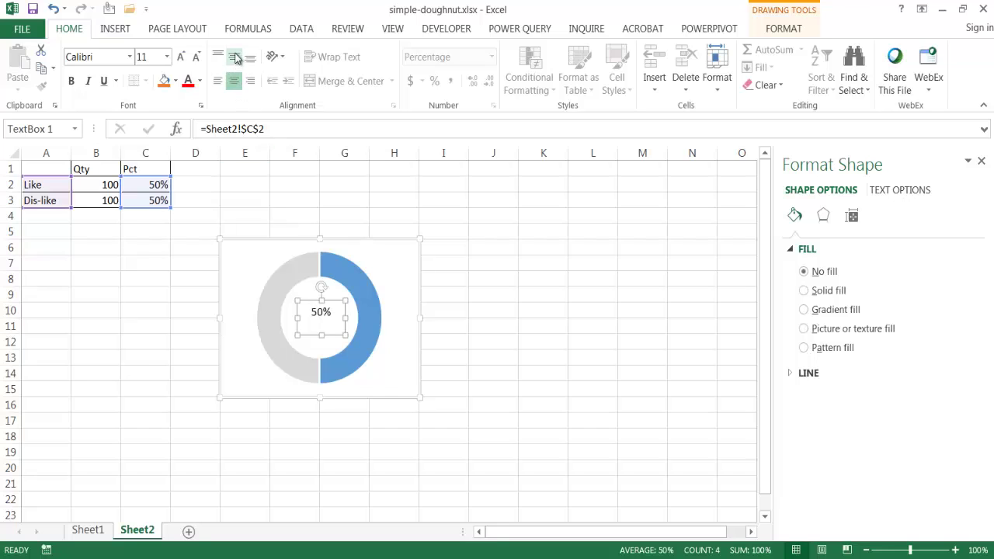
click(234, 59)
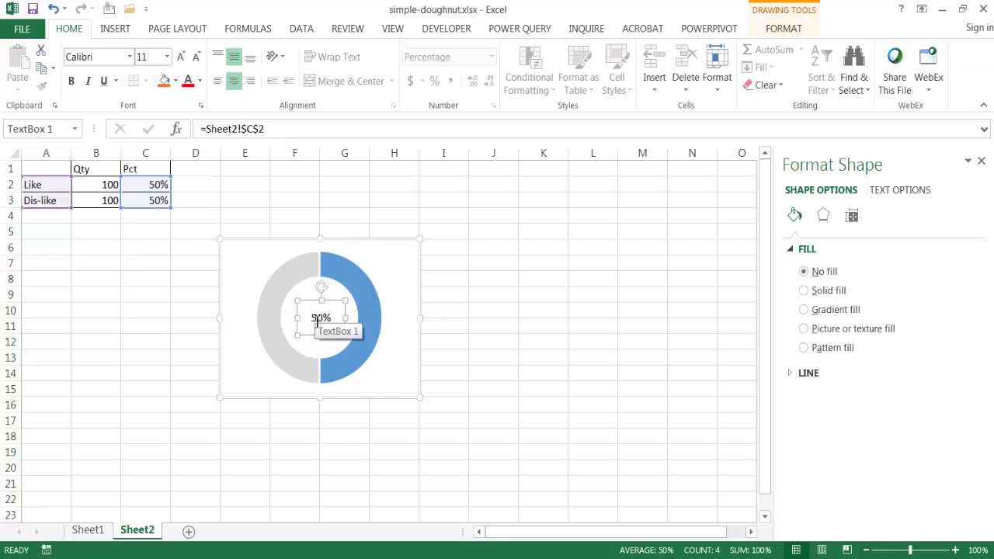
Apply the plain blue-fill WordArt style to the percentage in the doughnut's hole.
click(787, 33)
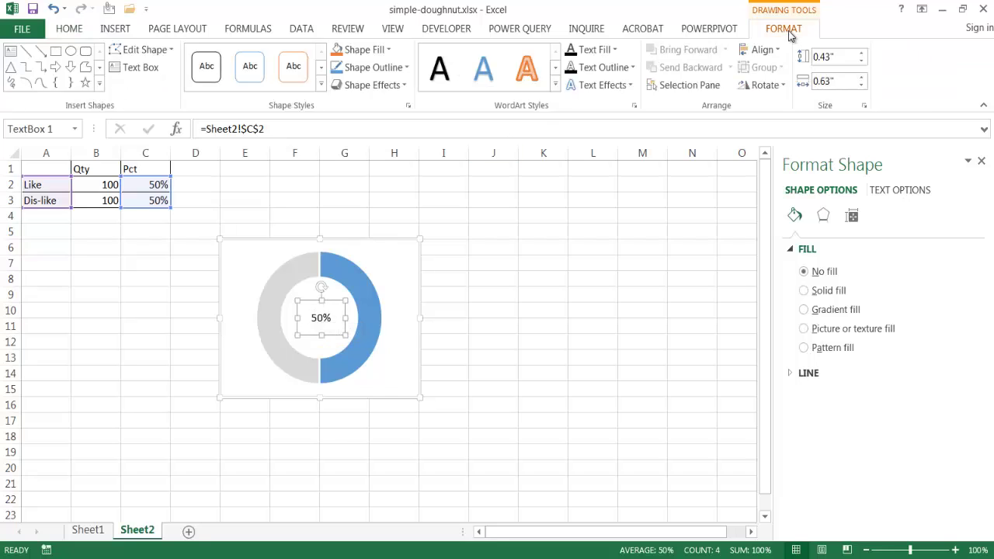
click(555, 85)
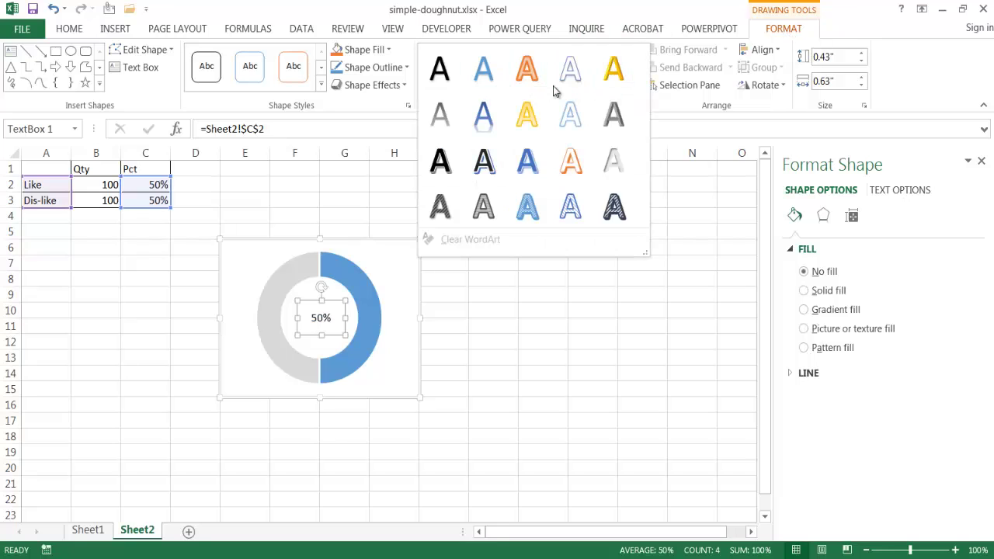
click(483, 70)
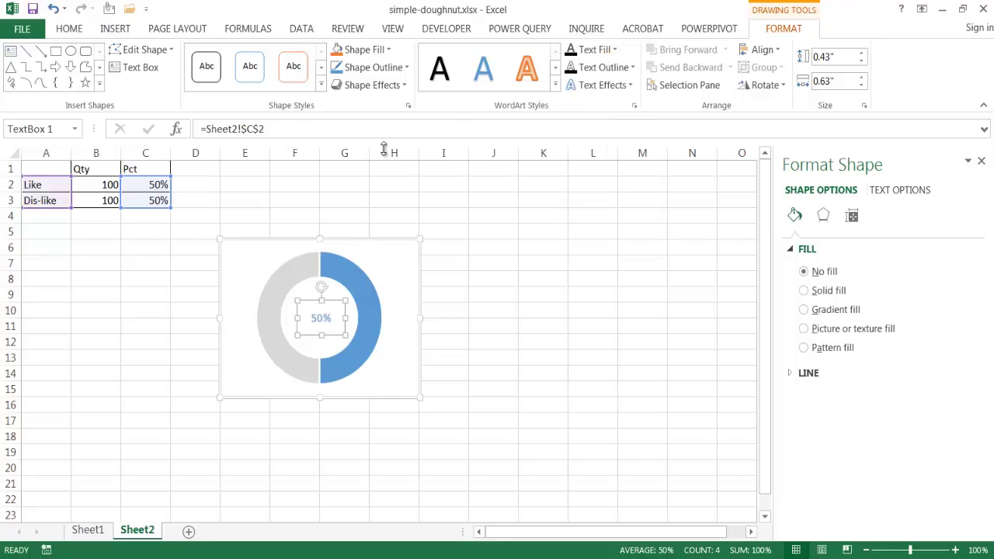
Enlarge the percentage text to 18 points and make it bold.
click(74, 33)
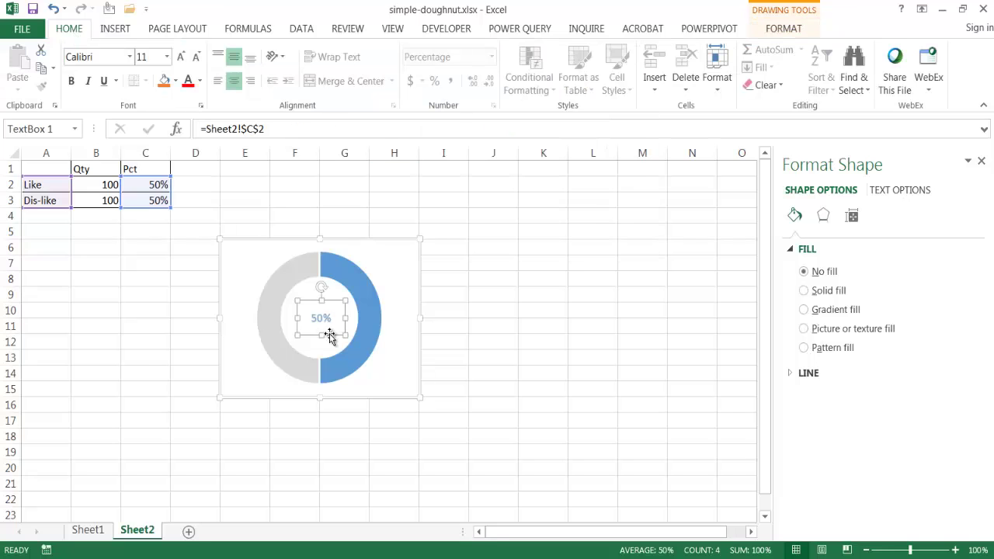
click(179, 58)
click(180, 58)
click(180, 57)
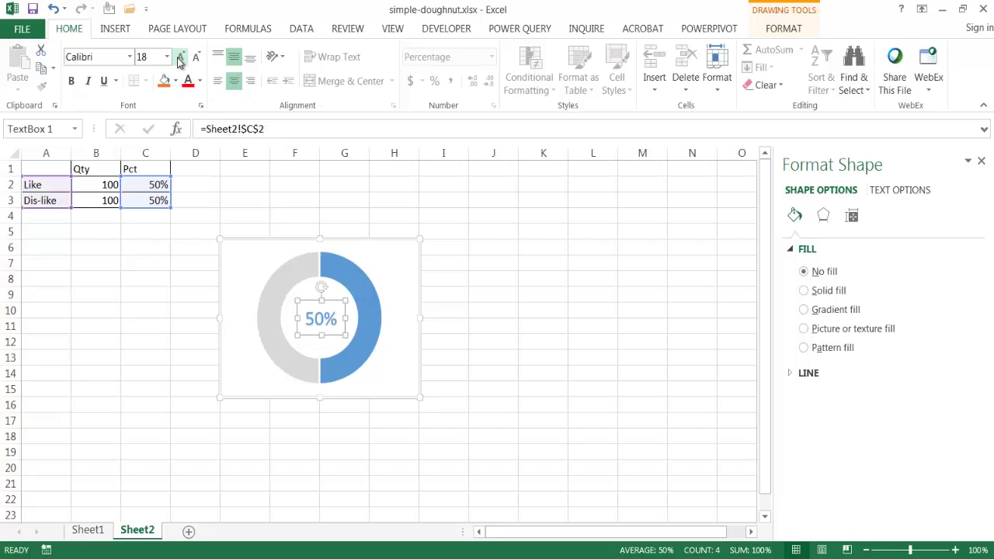
click(71, 81)
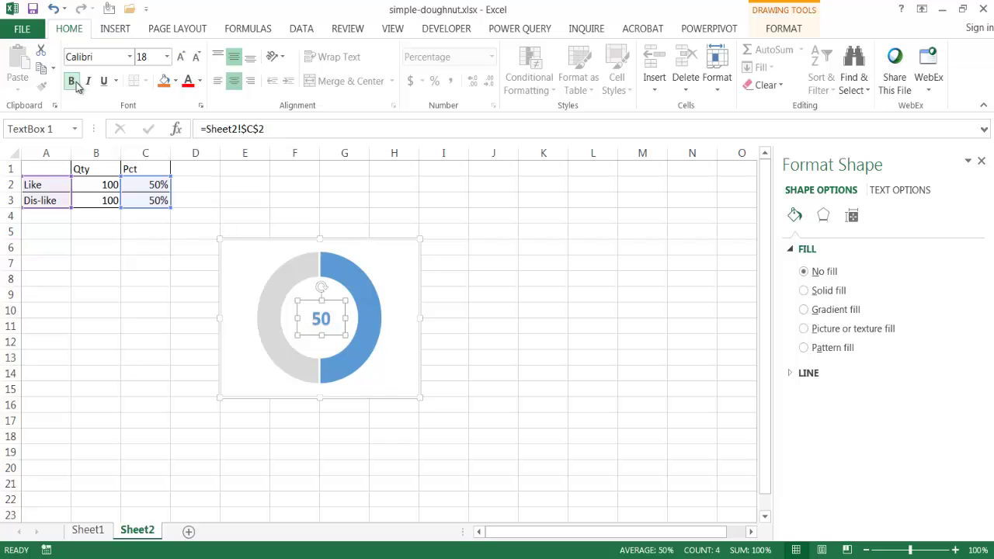
Adjust the text box in the doughnut's hole so that the whole bold percentage fits, and deselect the chart.
mouse_move(372, 315)
mouse_move(298, 302)
mouse_down()
mouse_move(290, 296)
mouse_move(313, 297)
mouse_up()
click(522, 358)
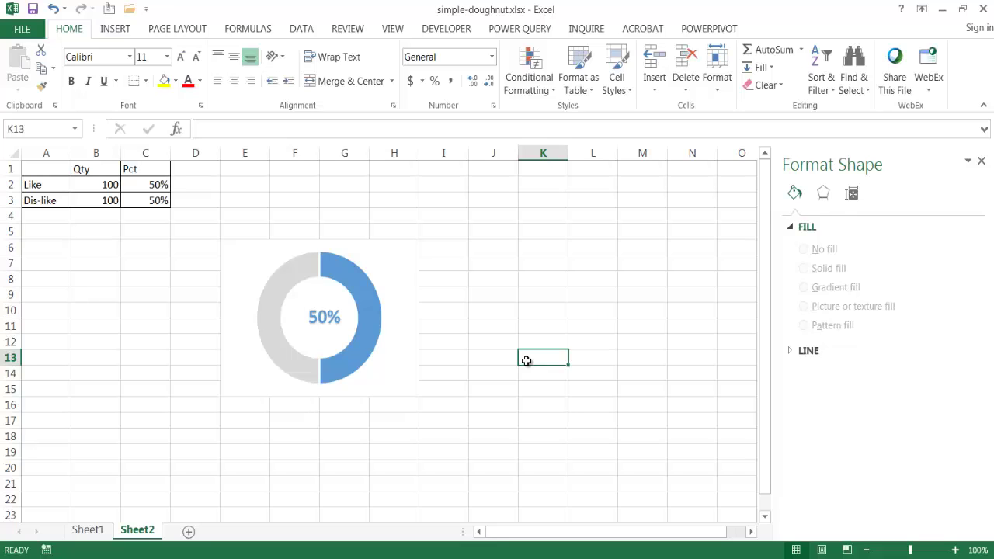
Set the Like quantity in B2 to 1000.
click(88, 187)
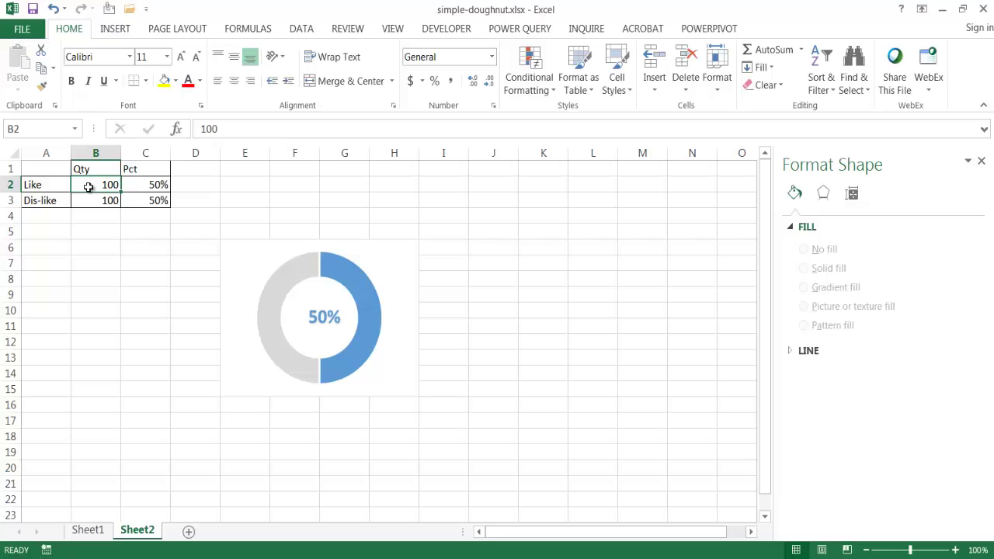
text(100)
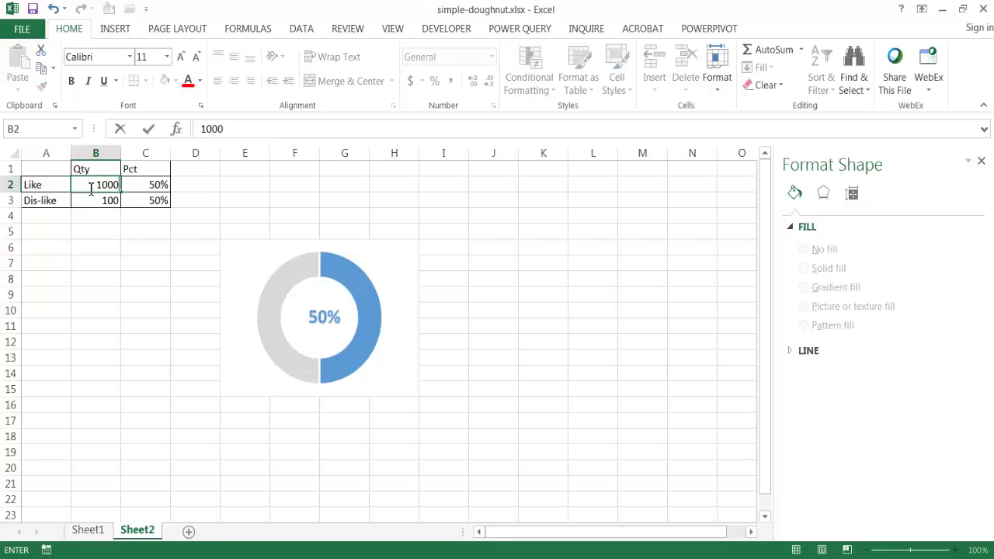
key(ctrl+Return)
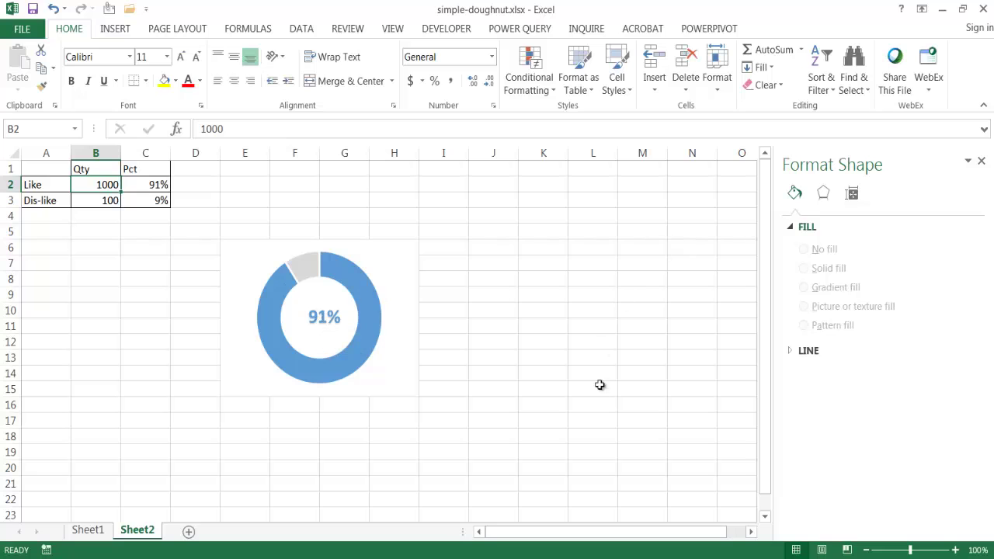
Duplicate the doughnut chart twice and line up the three charts side by side, starting at row 6.
click(867, 550)
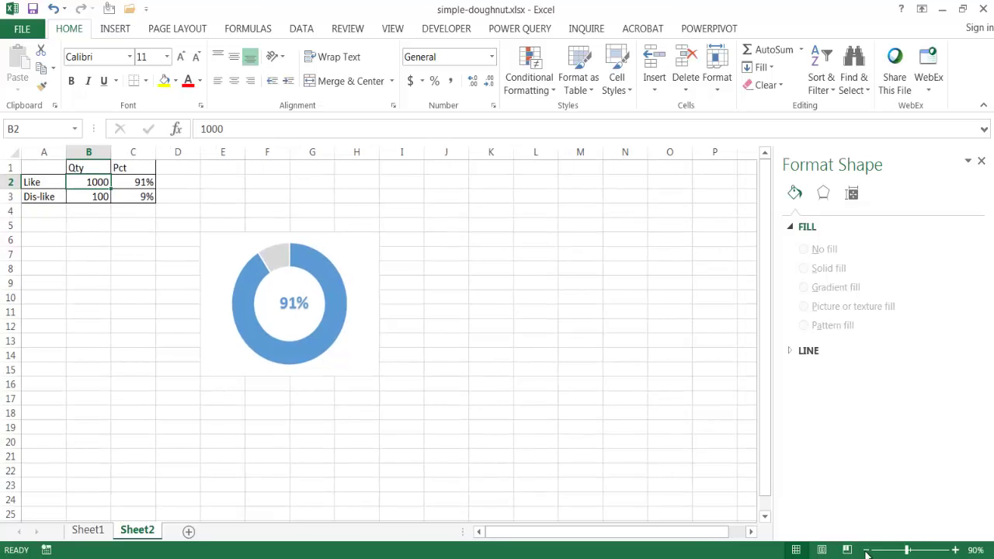
click(322, 235)
key(ctrl+d)
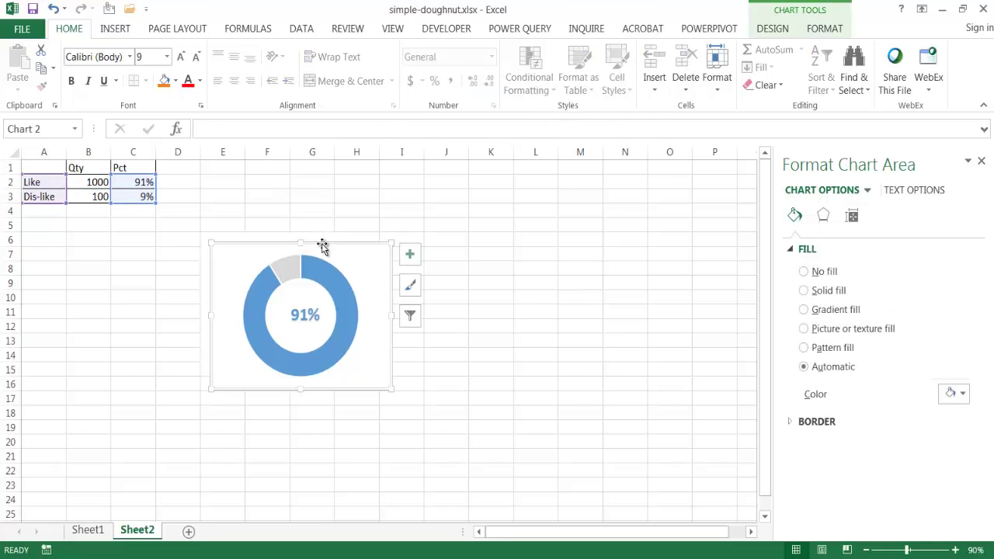
drag(324, 244, 497, 233)
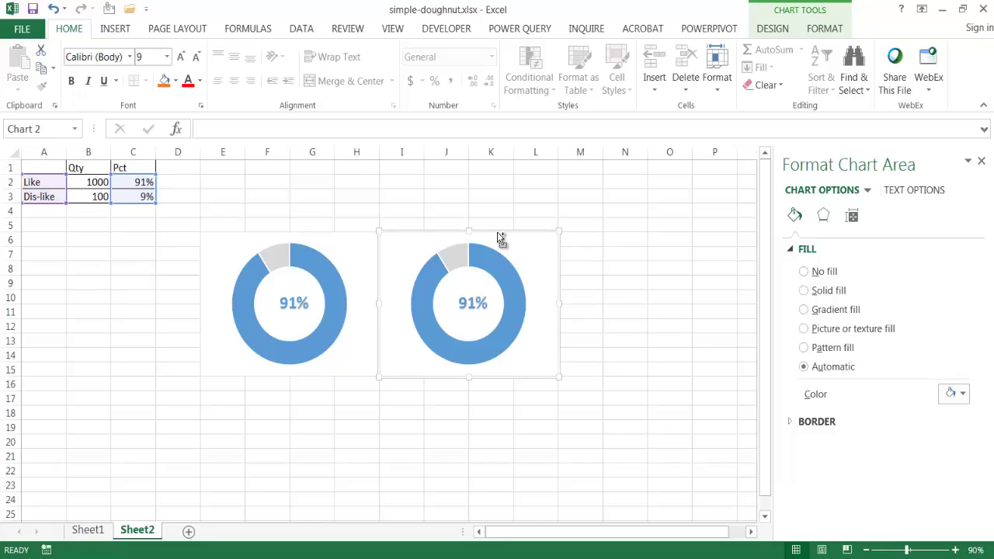
key(ctrl+d)
click(624, 472)
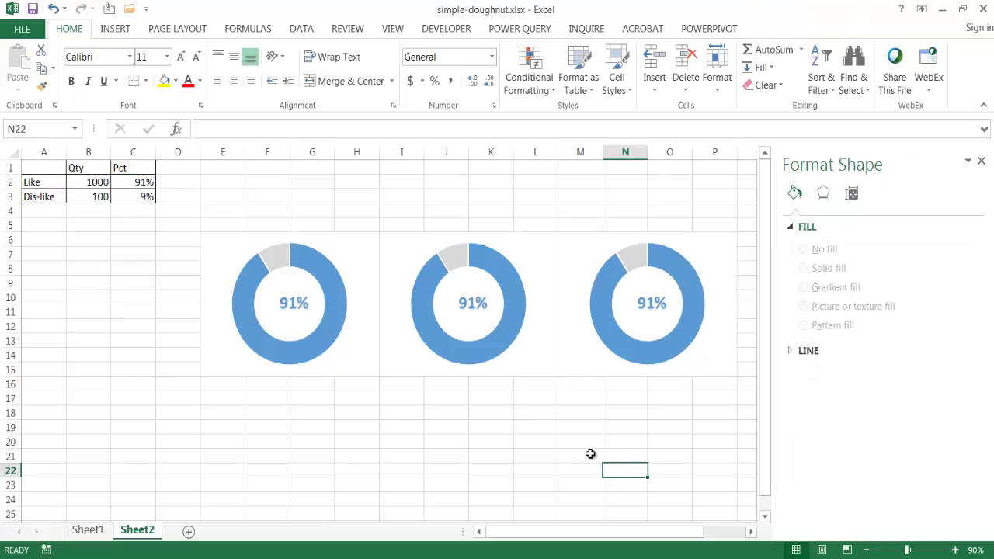
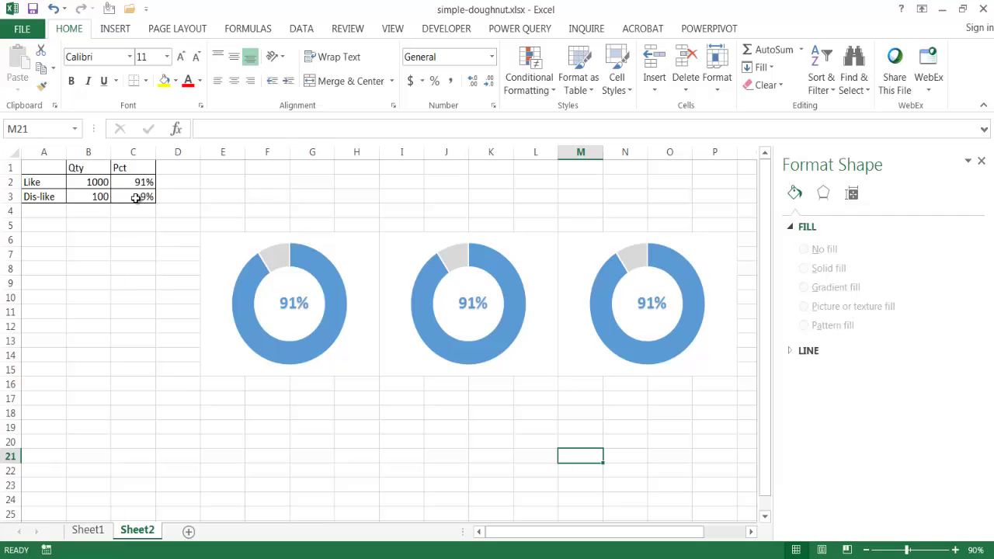
Copy the Like/Dis-like table in A1:C3 and paste it at A6 and at A11.
drag(136, 198, 51, 164)
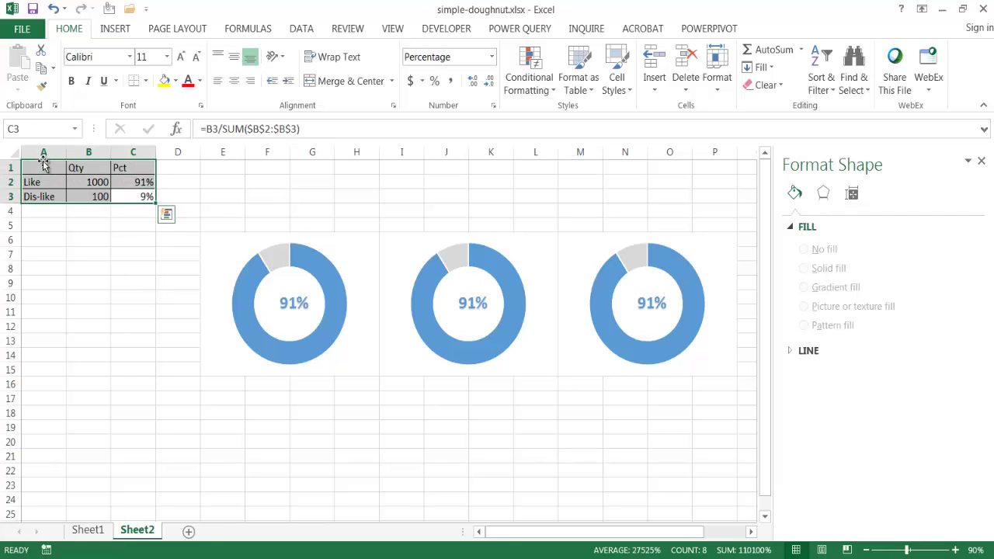
key(ctrl+c)
click(37, 240)
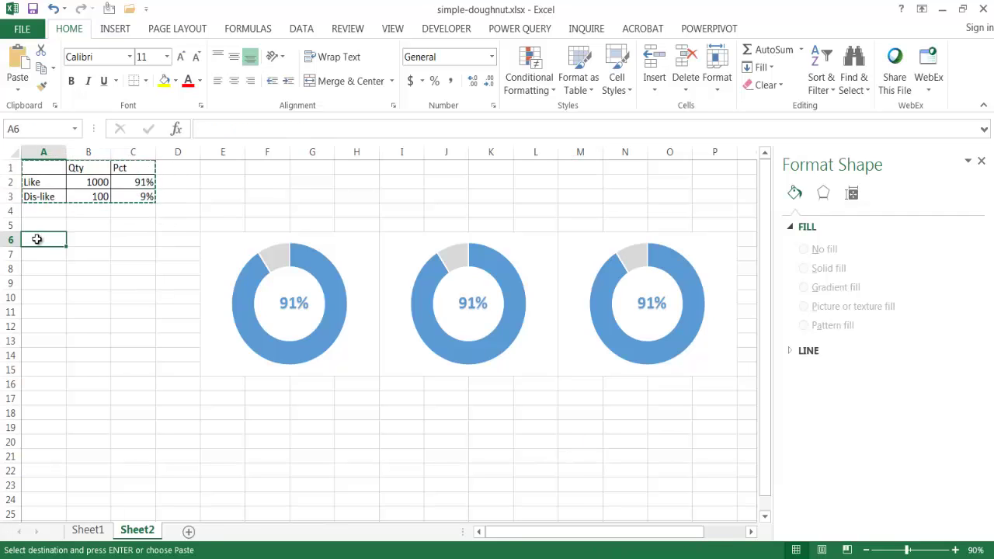
key(ctrl+v)
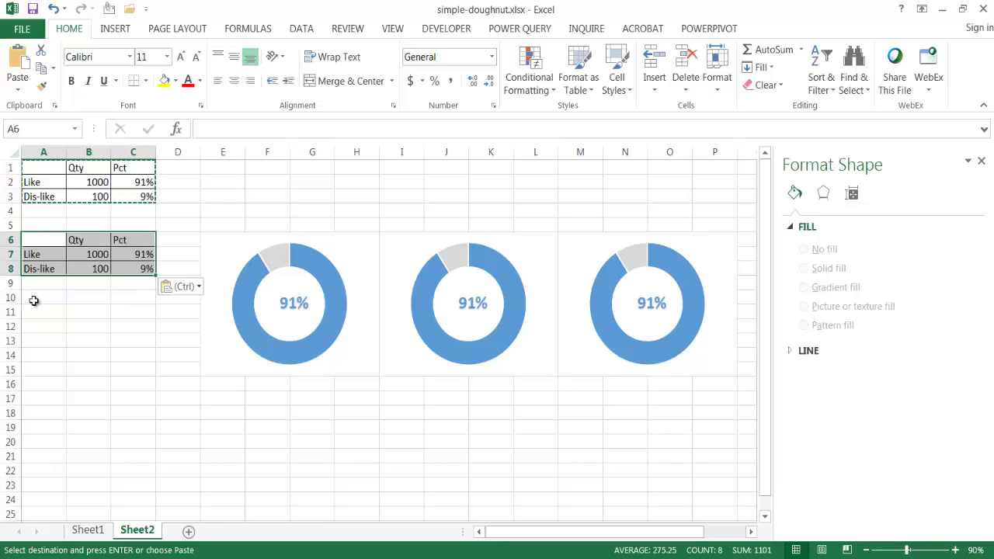
click(34, 310)
key(ctrl+v)
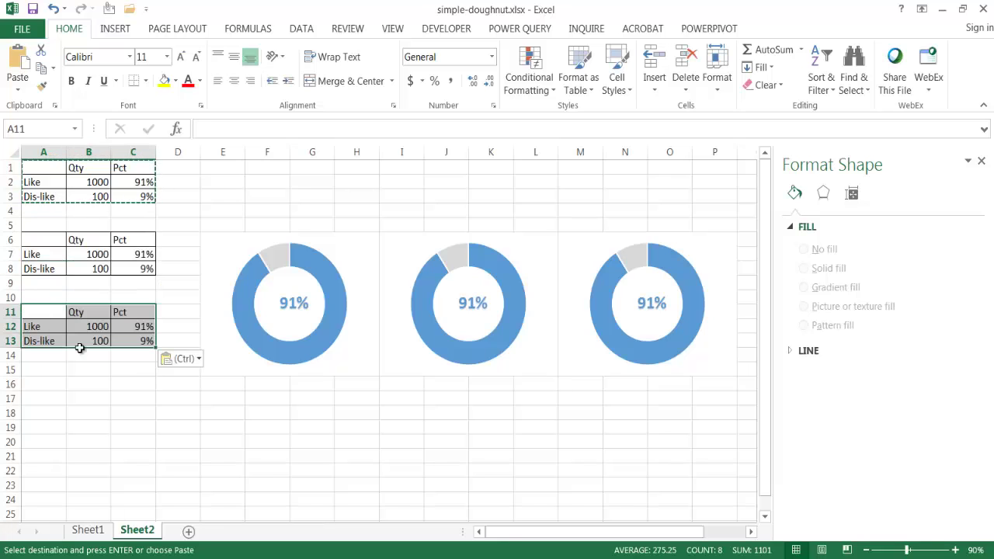
click(132, 385)
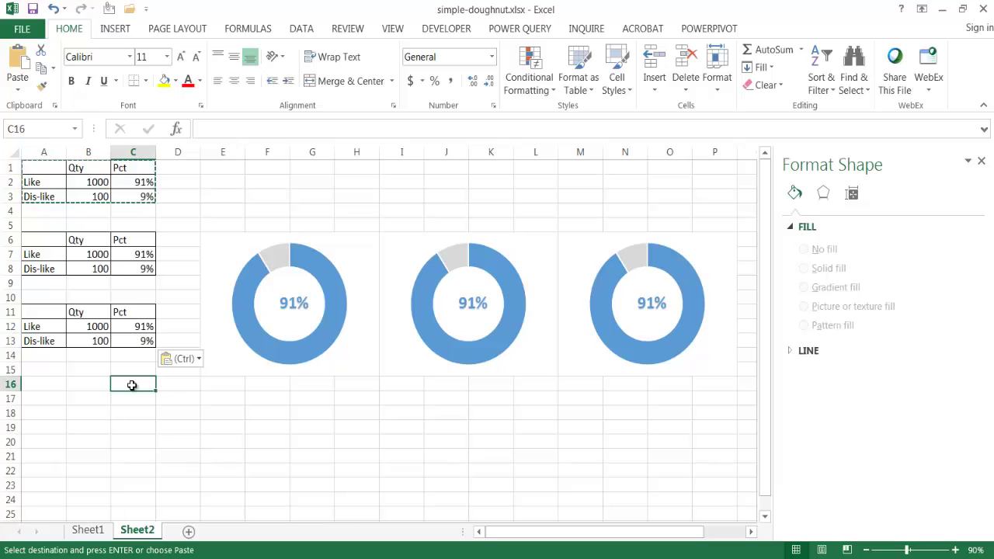
key(Escape)
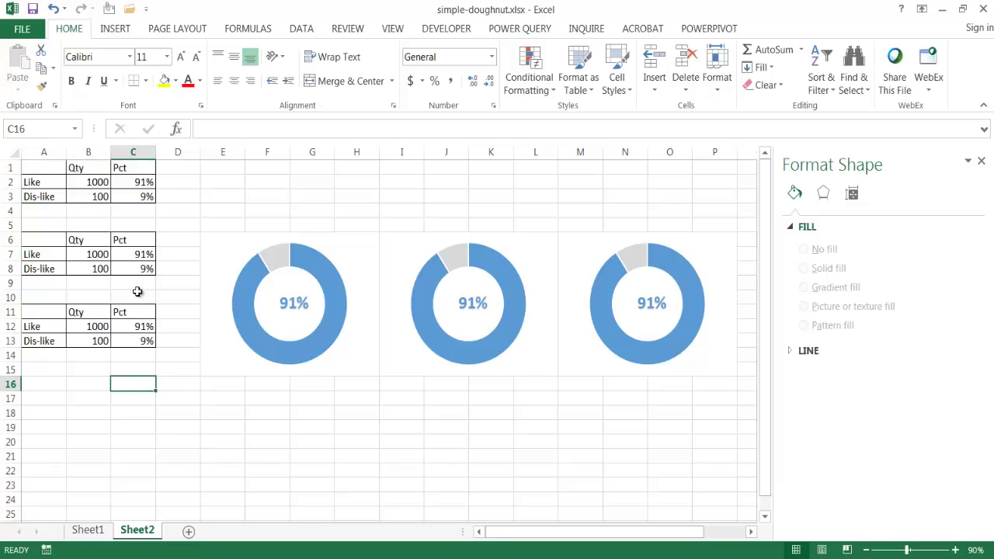
Change the SUM range in the percentage formulas in C7 and C8 to $B$7:$B$8.
click(140, 179)
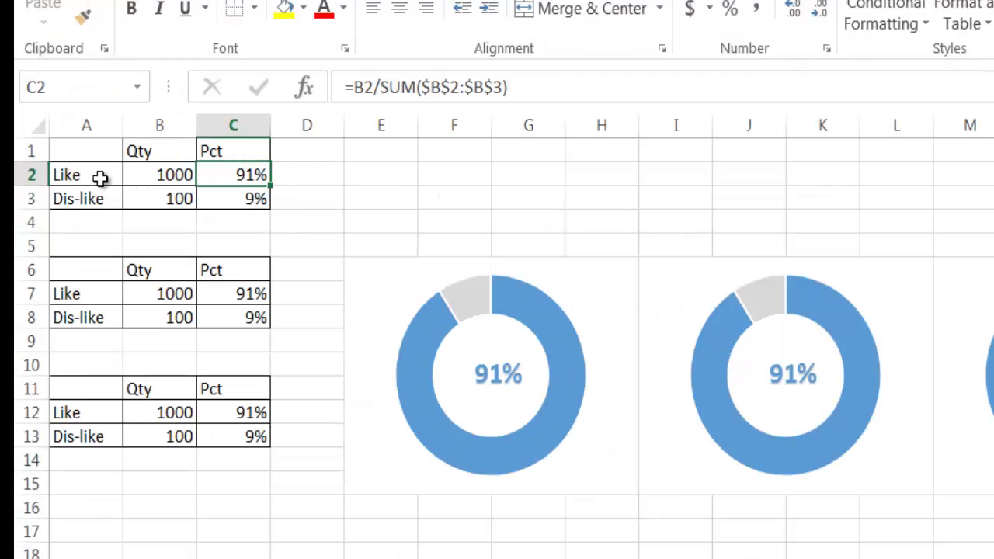
click(232, 301)
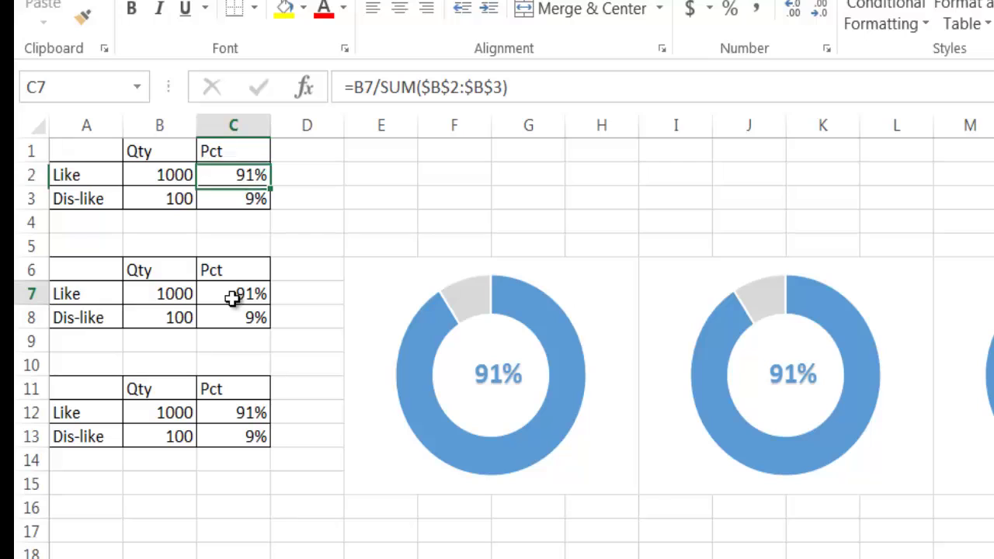
click(454, 86)
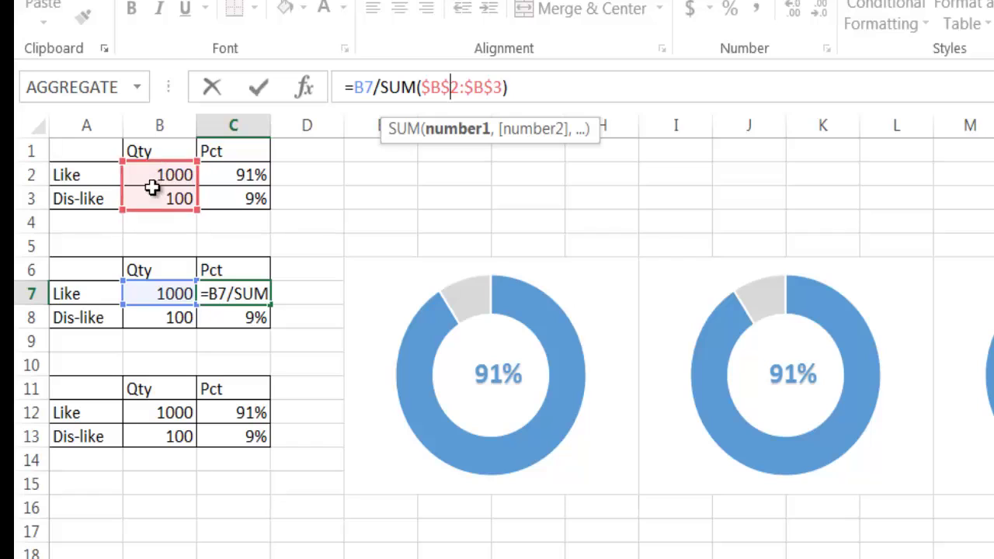
drag(155, 215, 171, 323)
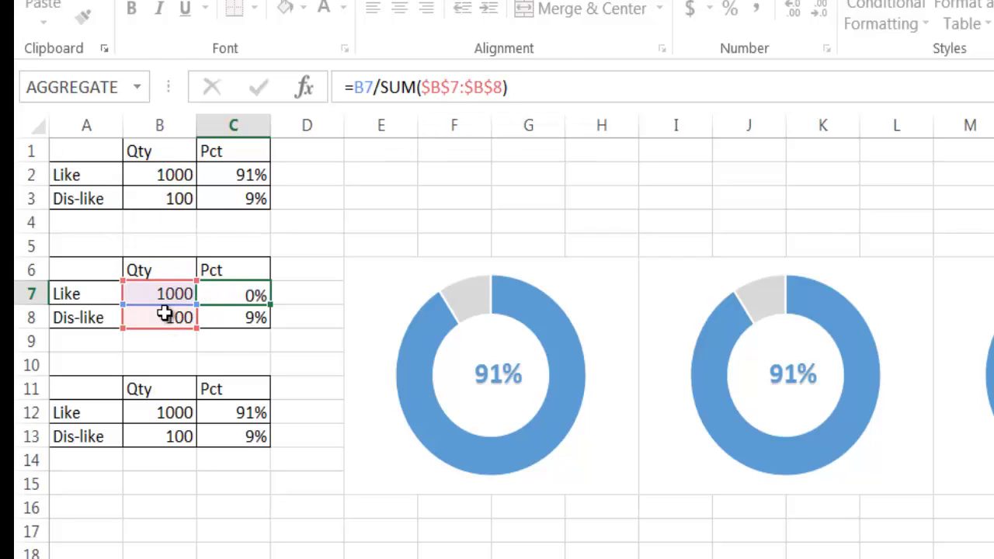
key(ctrl+Return)
click(242, 318)
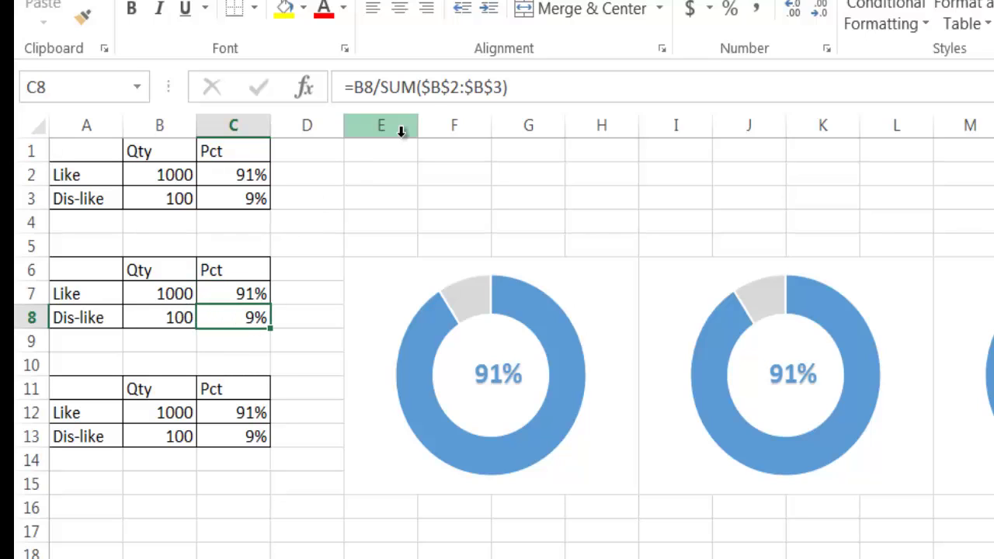
click(463, 87)
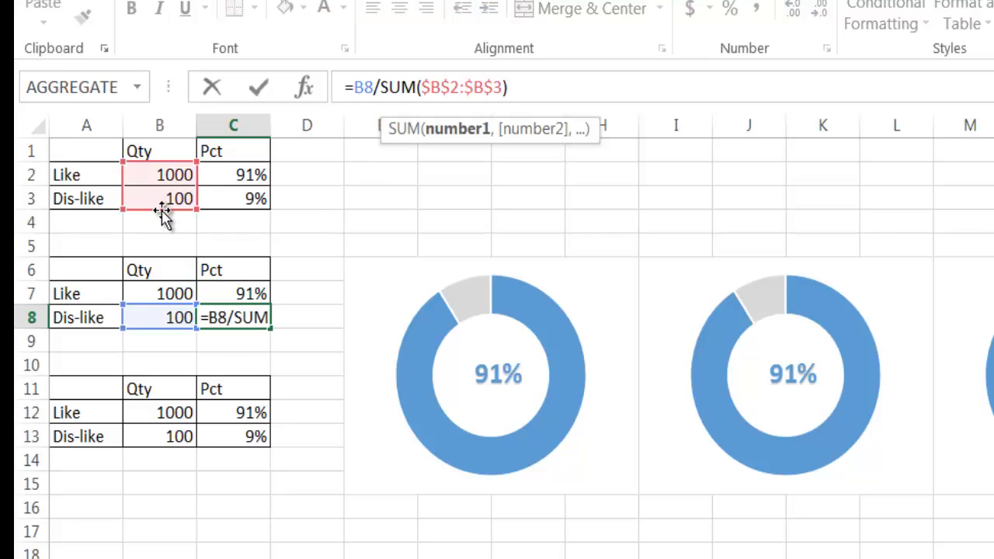
drag(166, 210, 160, 324)
key(ctrl+Return)
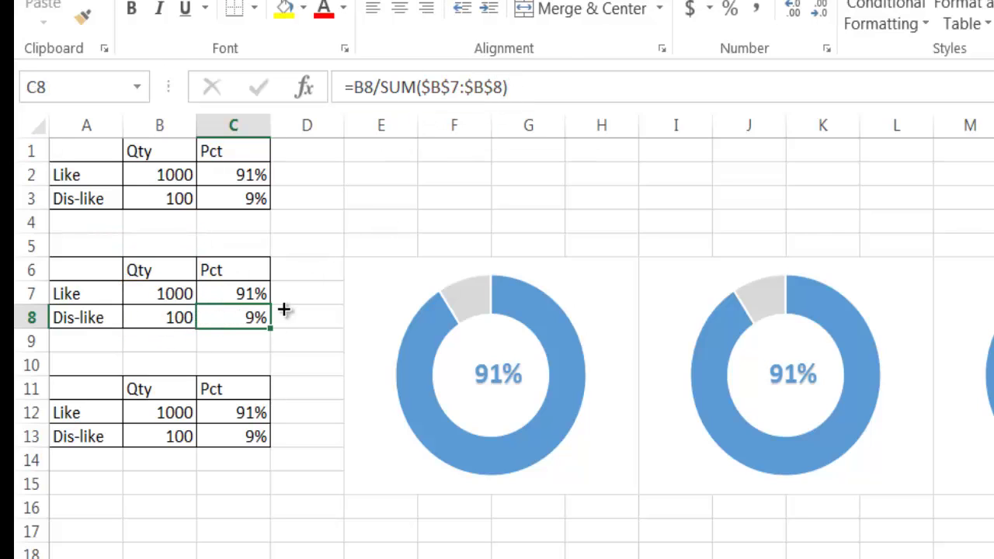
Try to change the SUM range in C12's percentage formula to $B$12:$B$13.
click(236, 414)
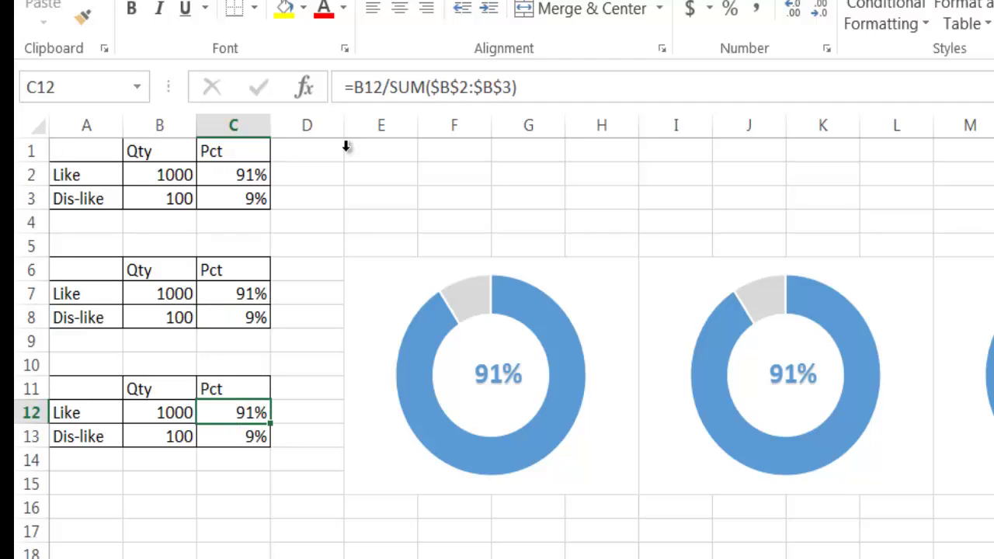
click(461, 87)
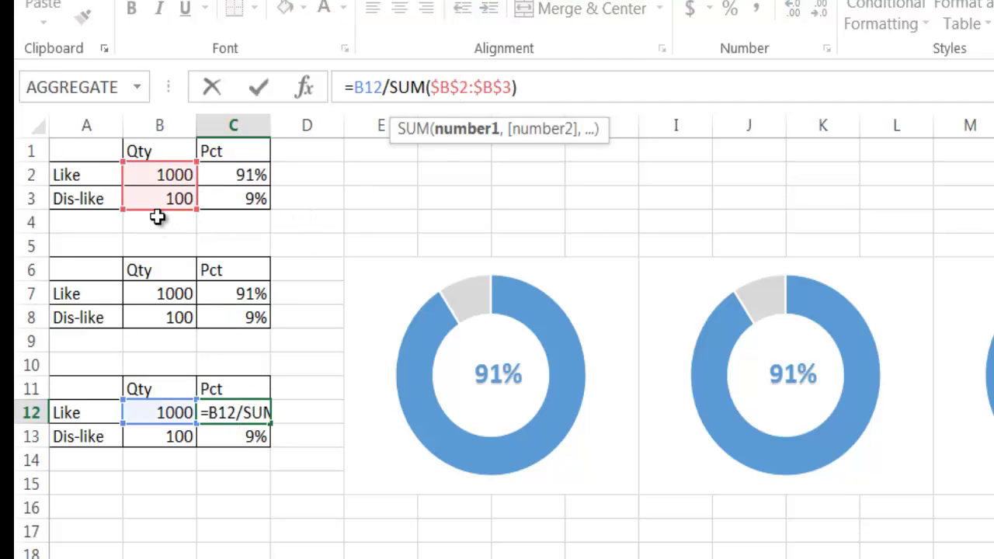
drag(160, 216, 140, 432)
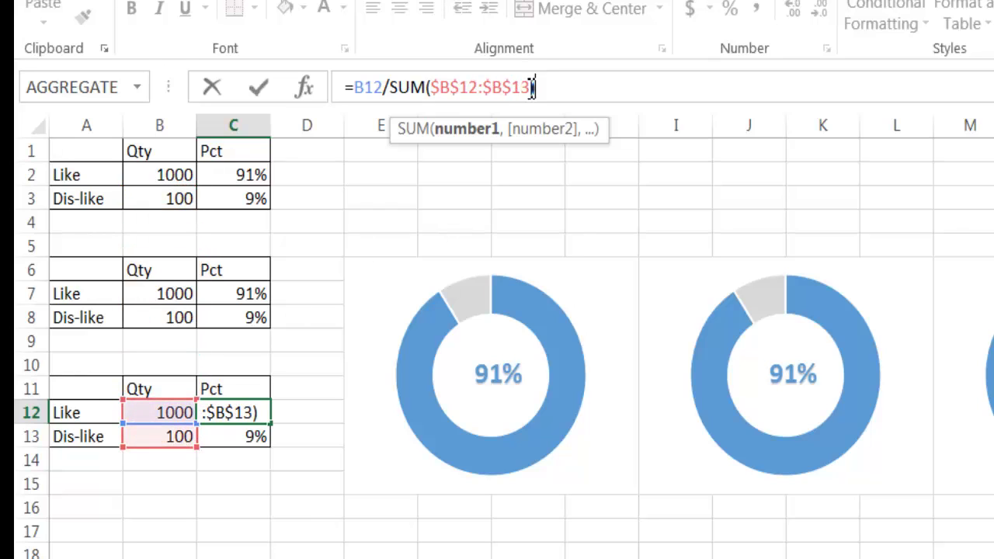
drag(533, 87, 448, 88)
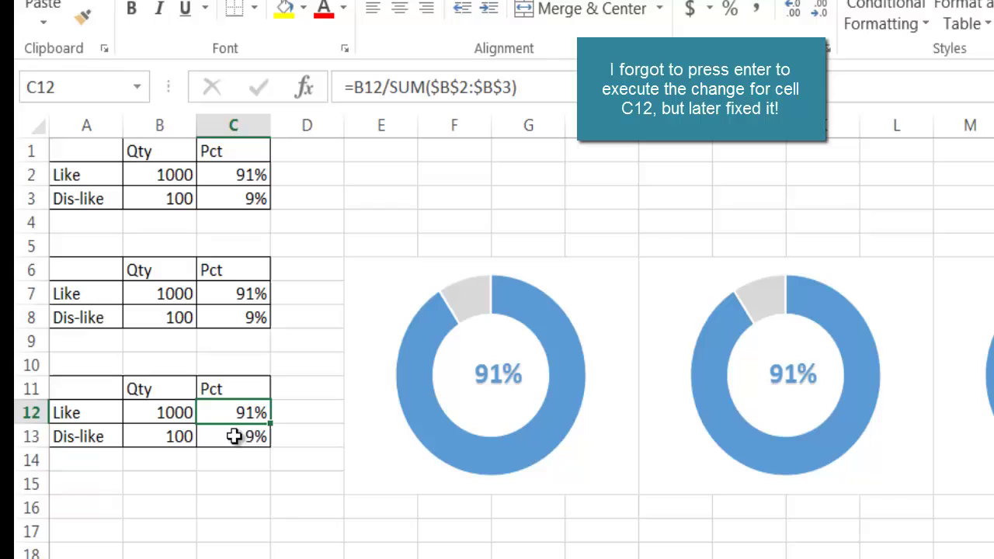
Change the SUM range in the Dis-like percentage formula in C13 to $B$12:$B$13.
click(233, 436)
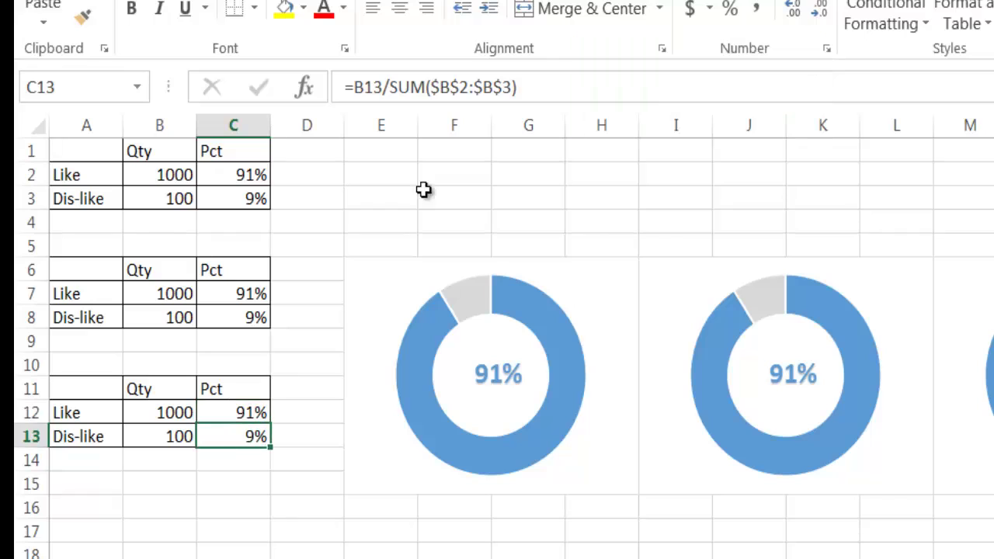
click(513, 87)
drag(516, 87, 435, 99)
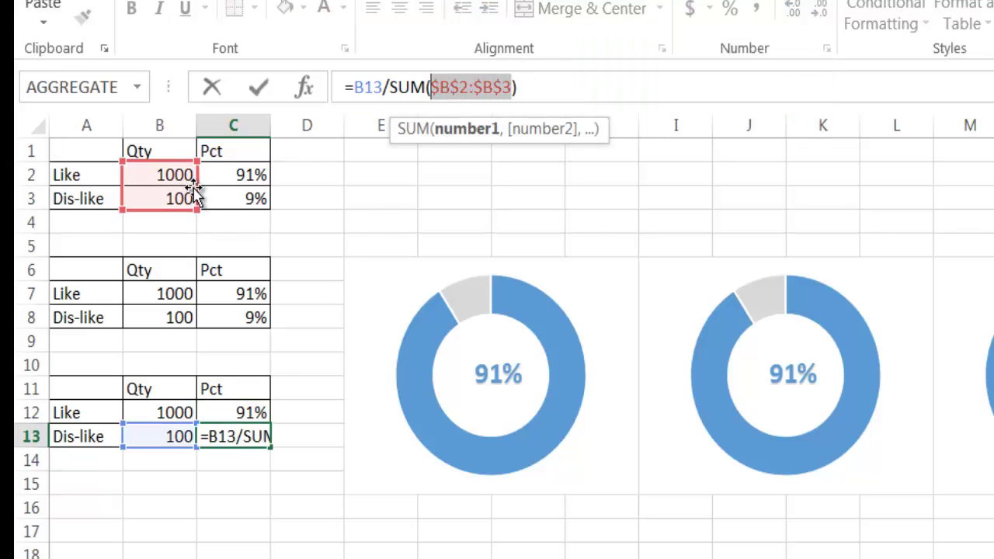
drag(200, 198, 200, 436)
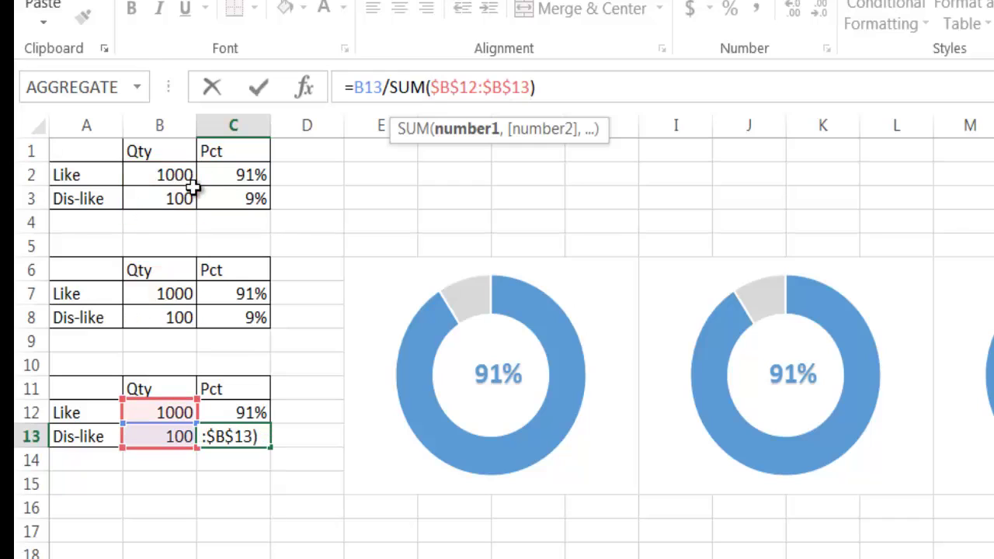
key(ctrl+Return)
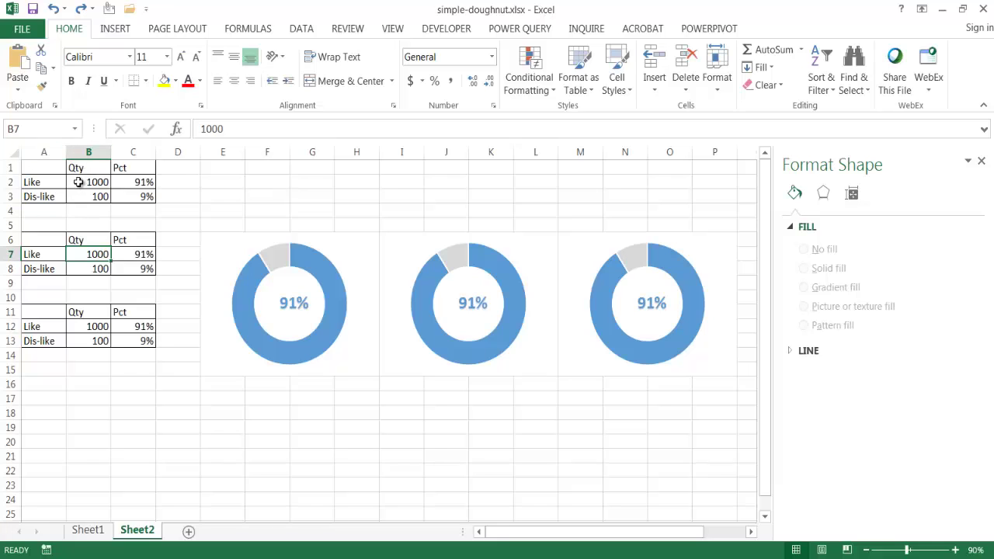
Move the middle doughnut chart's source data to the second table, with labels A7:A8 and values C7:C8.
click(344, 262)
click(297, 266)
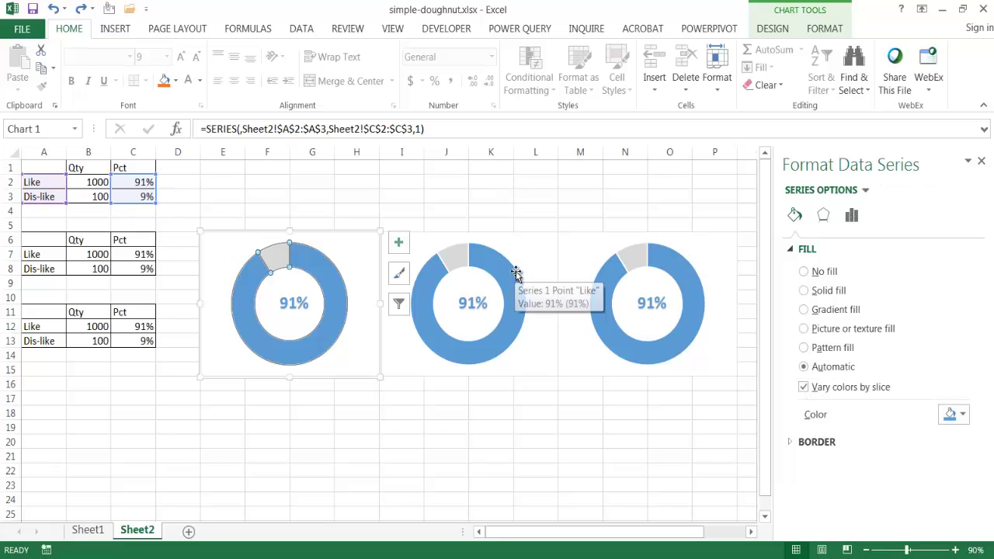
click(492, 289)
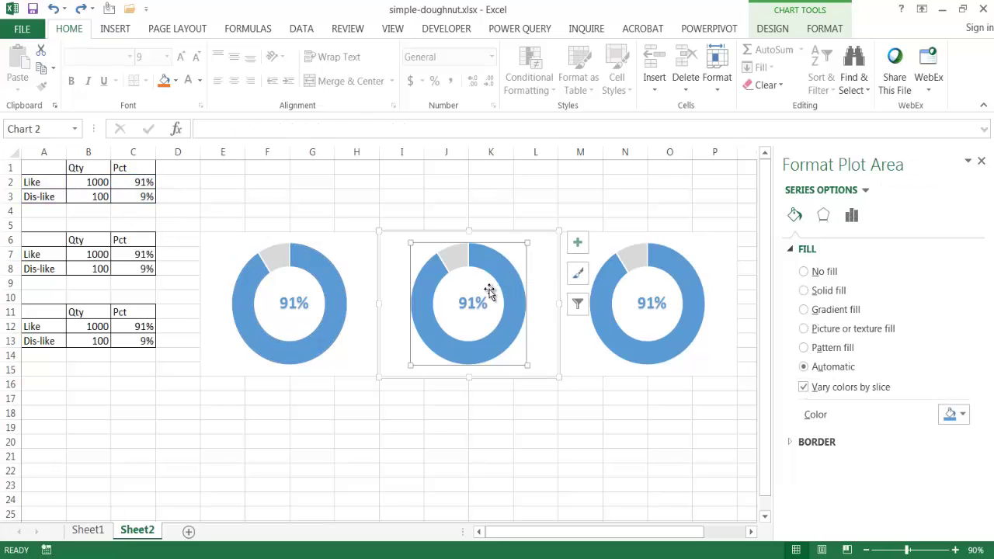
click(538, 268)
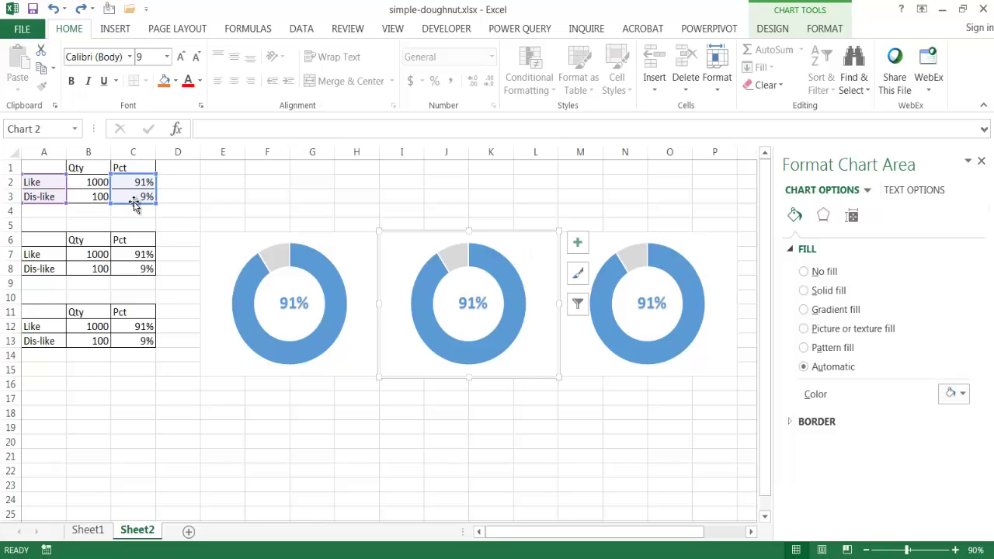
drag(134, 204, 130, 268)
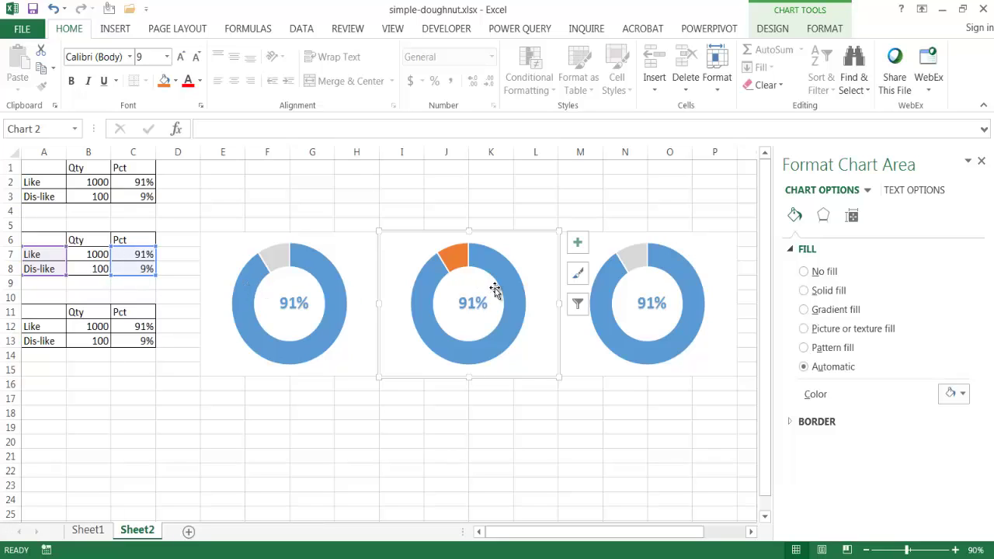
Move the third doughnut chart's source data to the third table, with labels A12:A13 and values C12:C13.
click(701, 263)
click(719, 266)
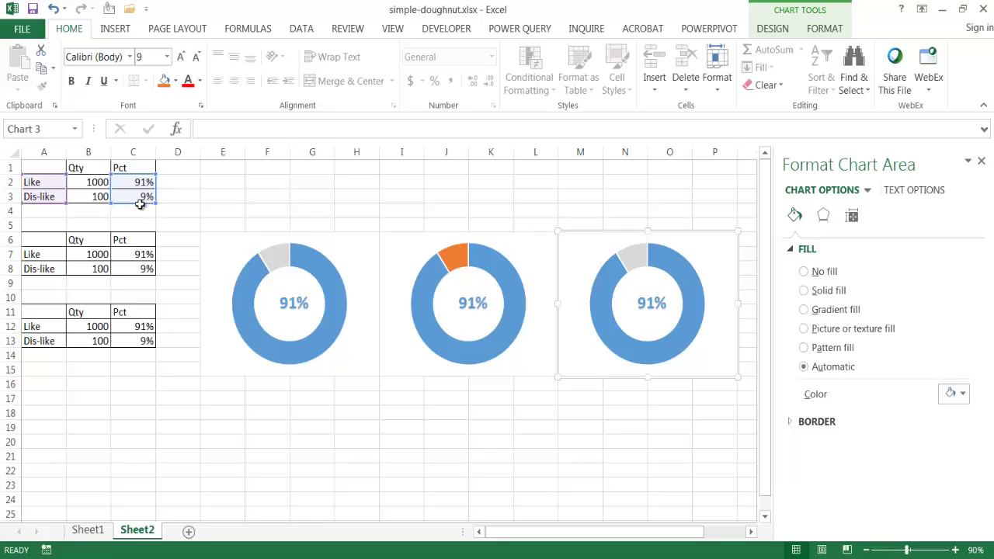
drag(141, 208, 133, 339)
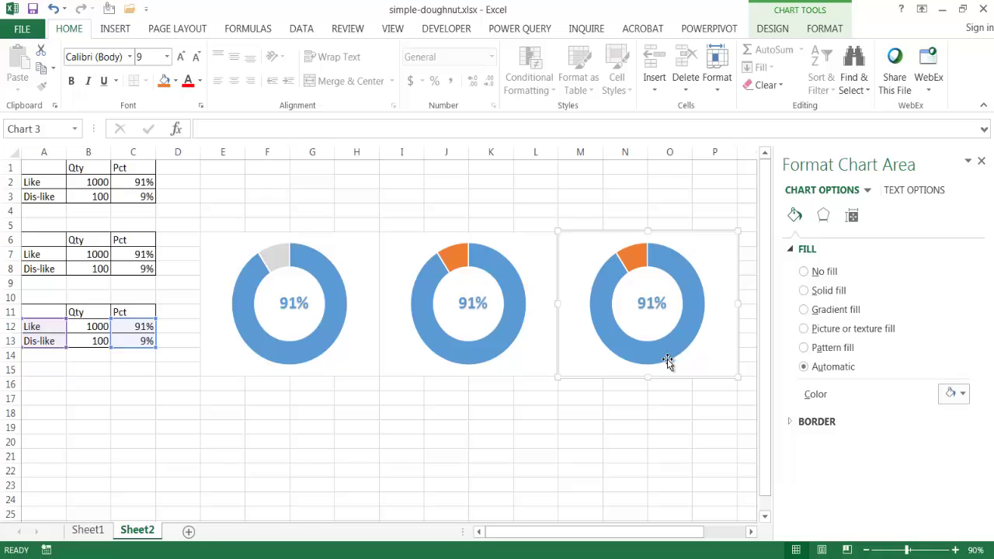
click(465, 266)
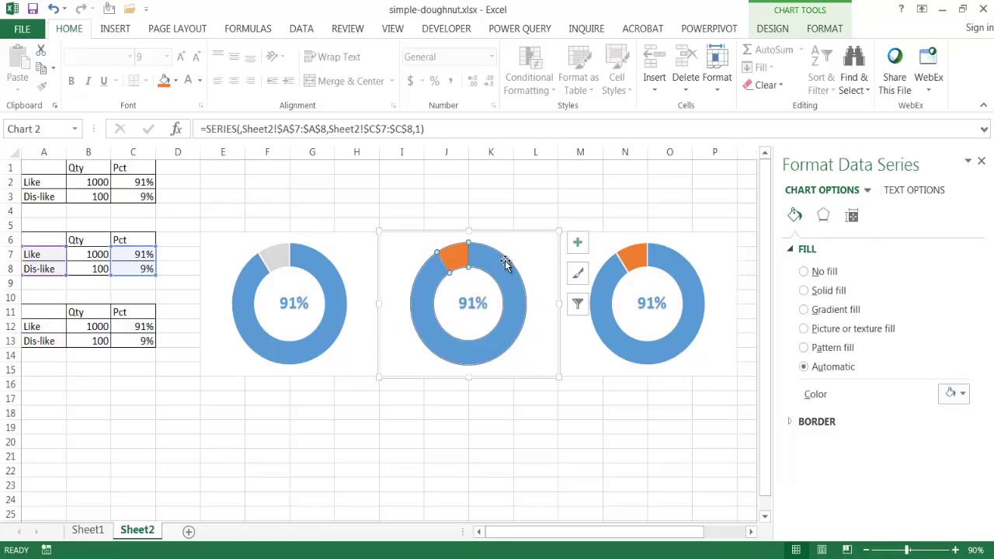
click(536, 257)
click(708, 259)
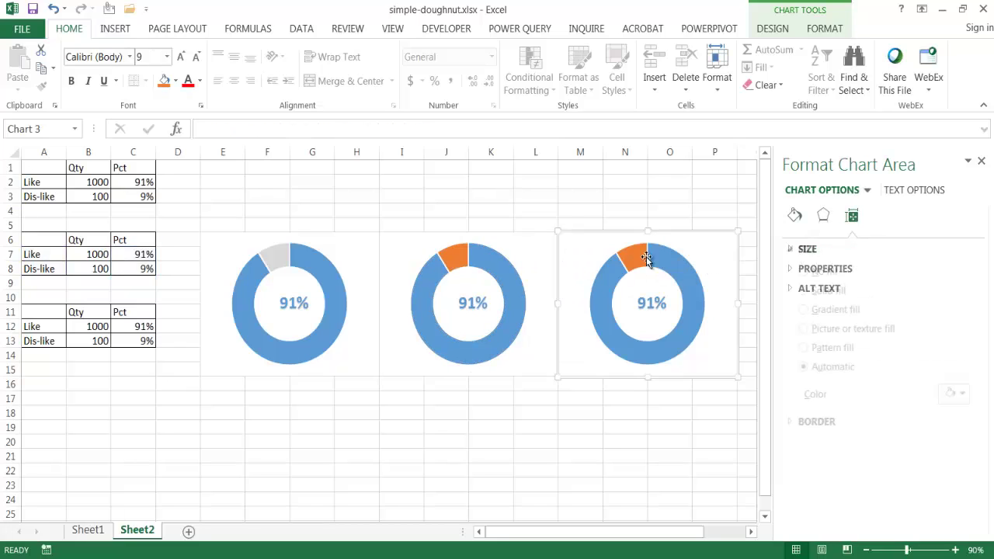
click(536, 258)
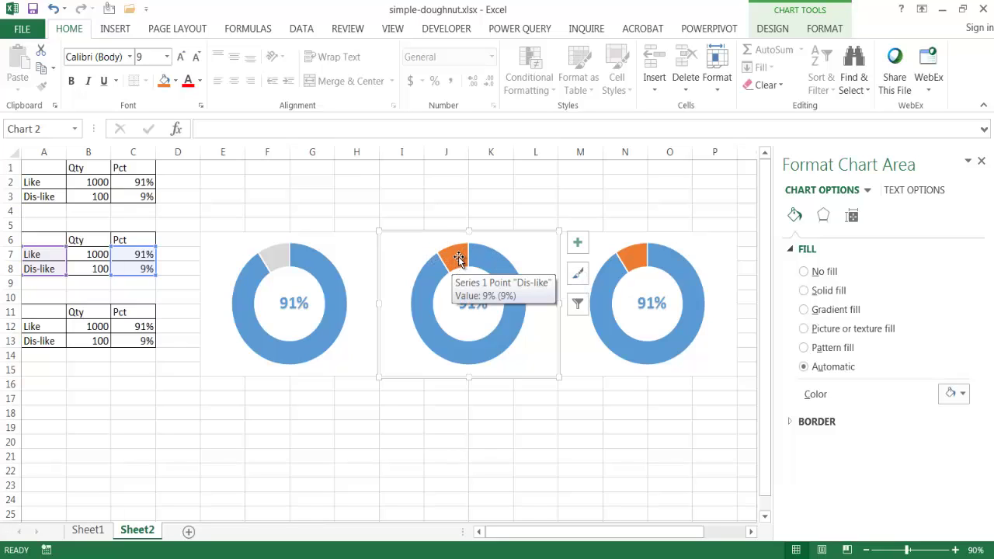
Copy the first doughnut chart and paste only its formats onto the middle chart.
click(360, 246)
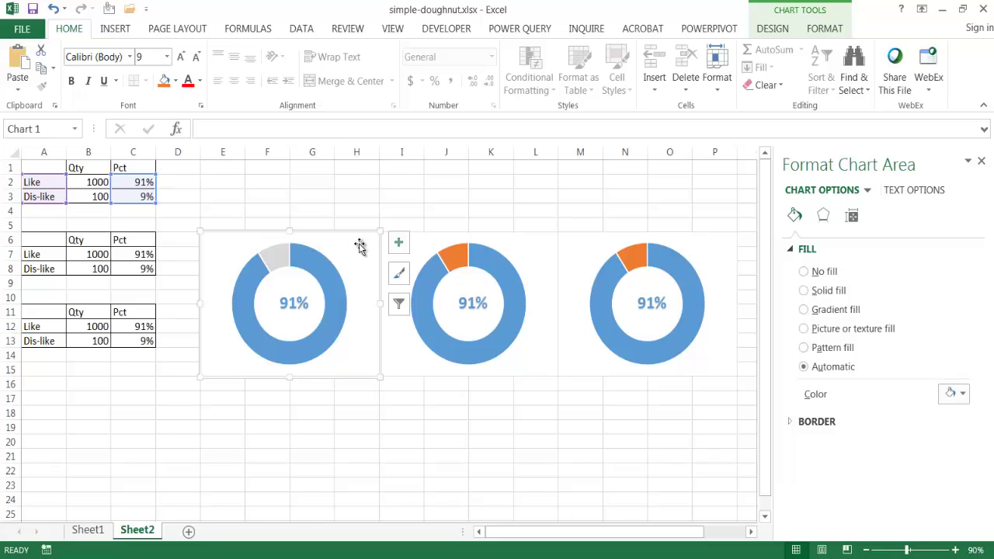
click(533, 258)
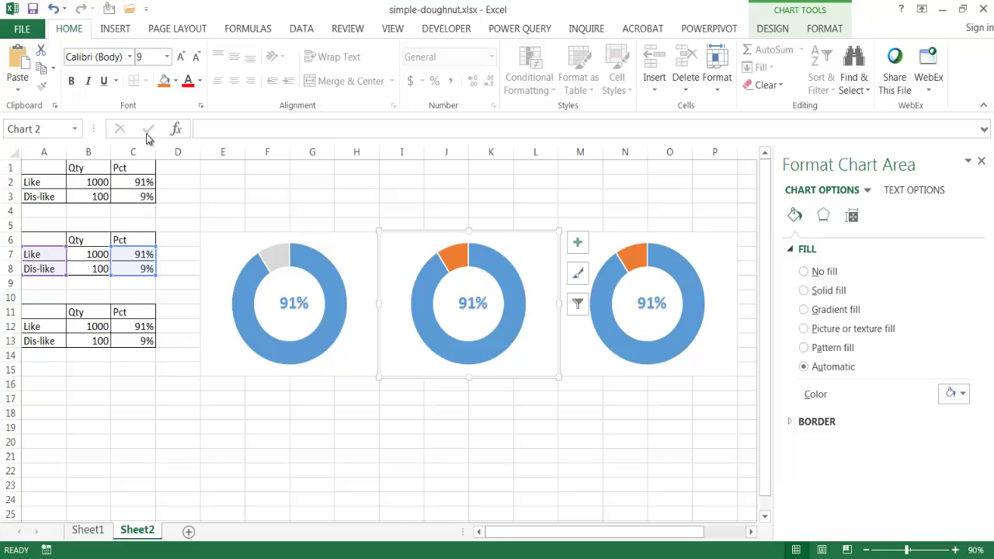
click(18, 93)
click(40, 151)
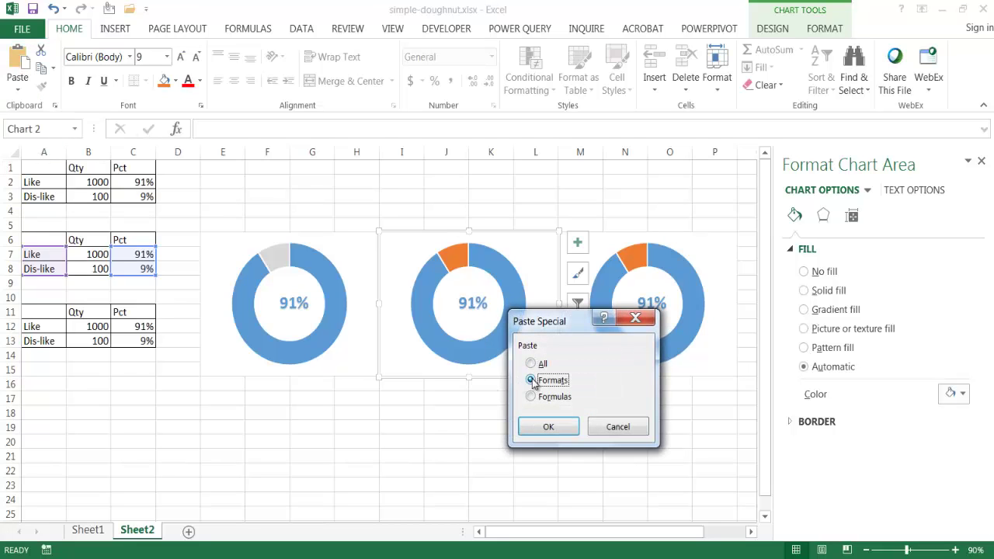
click(549, 425)
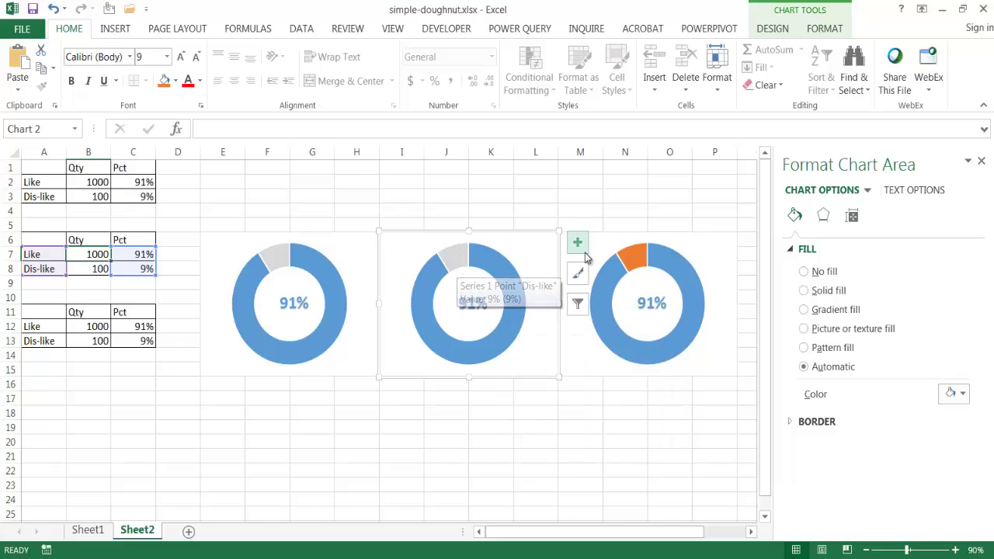
Paste only the copied chart's formats onto the third doughnut chart.
click(715, 243)
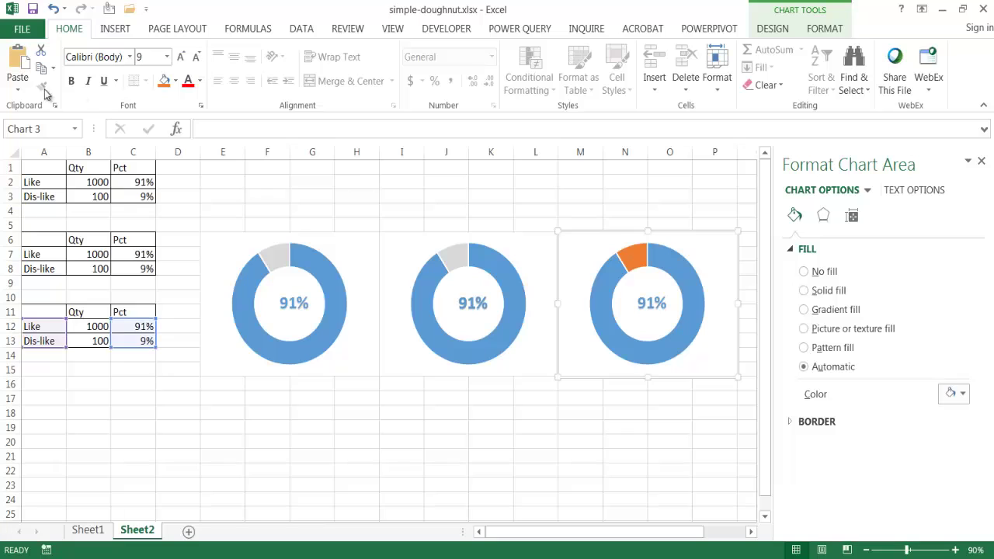
click(19, 93)
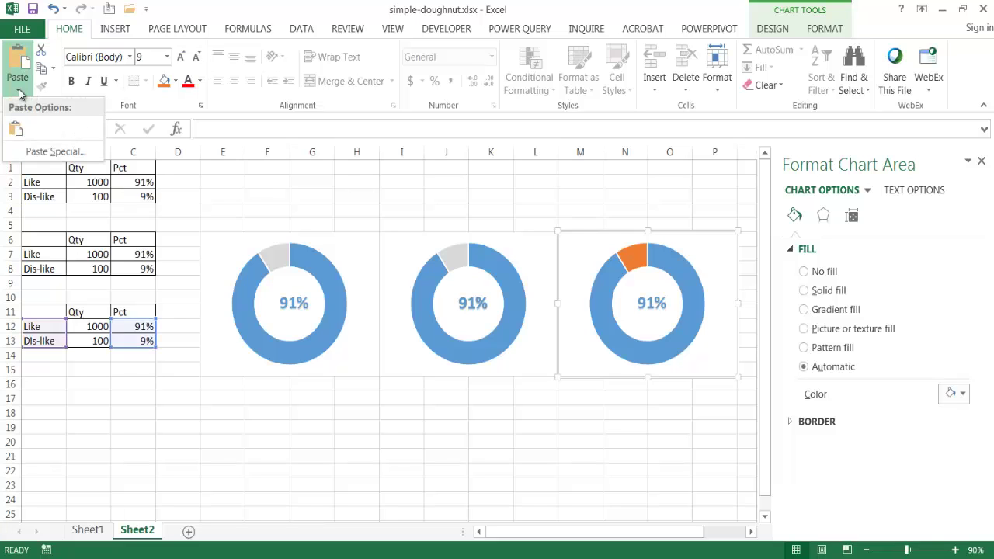
click(56, 152)
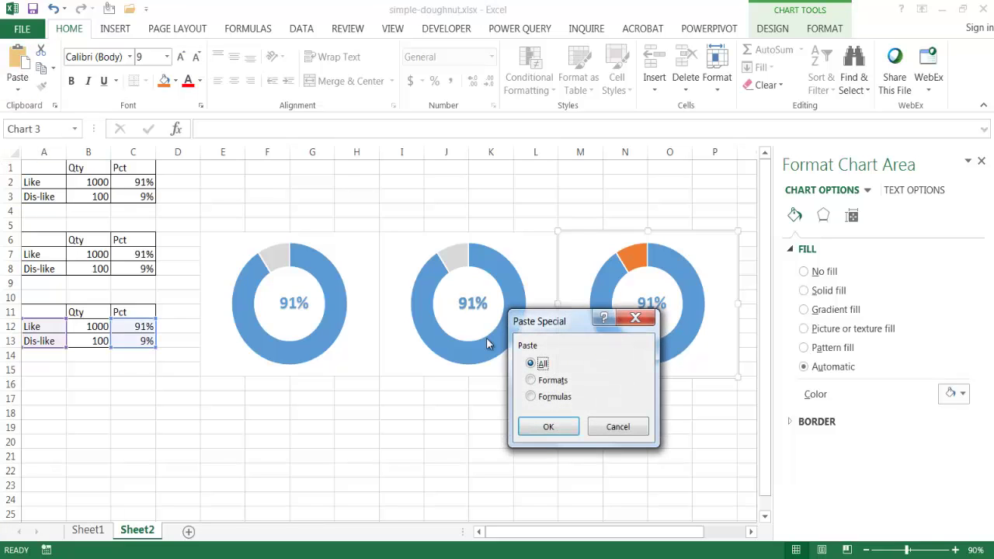
click(564, 428)
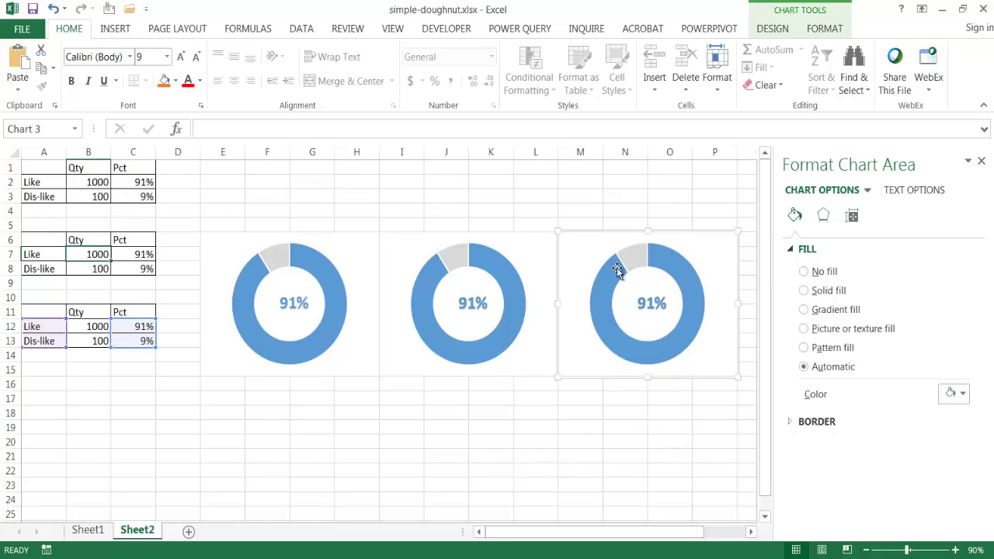
Set both the Like and Dis-like quantities in the second table, B7 and B8, to 50.
click(91, 255)
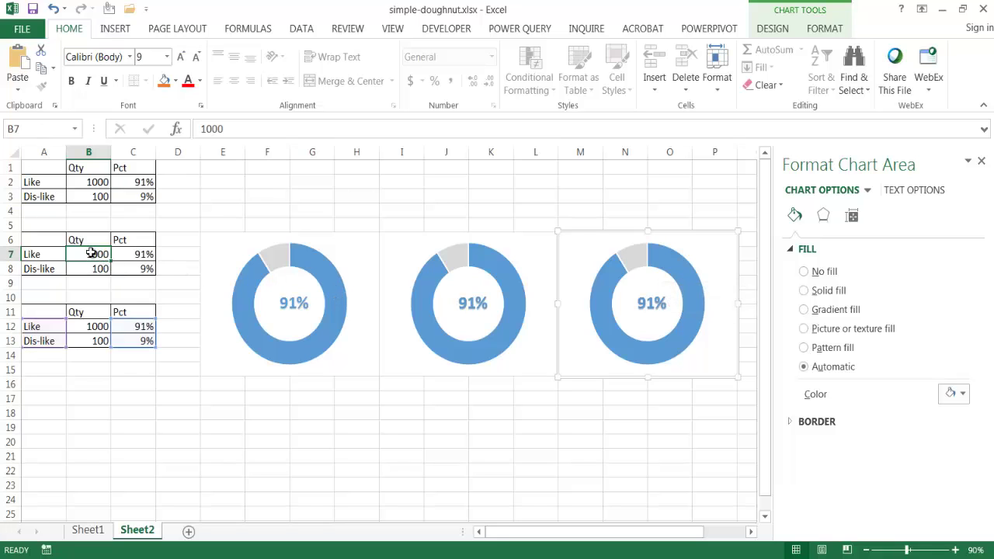
text(5)
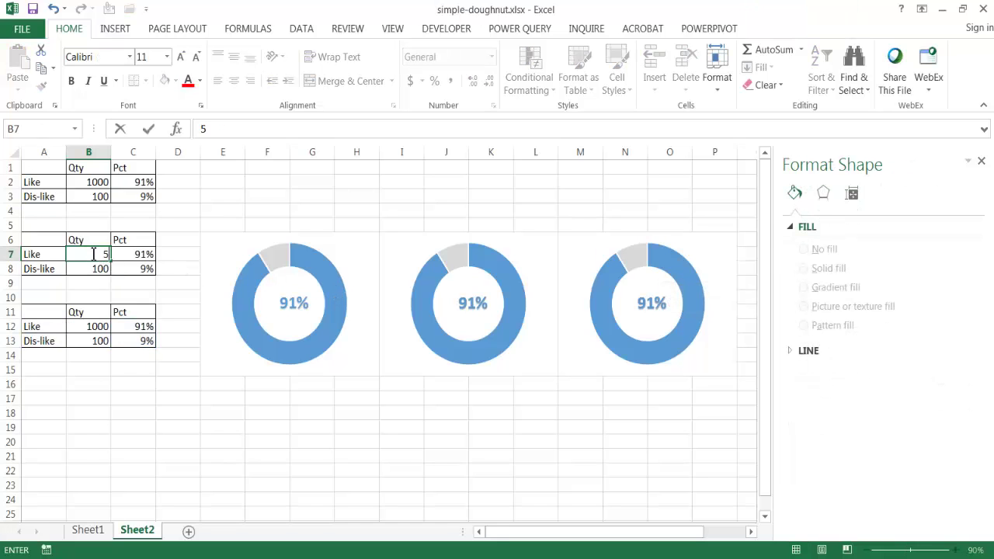
text(0)
click(90, 268)
text(50)
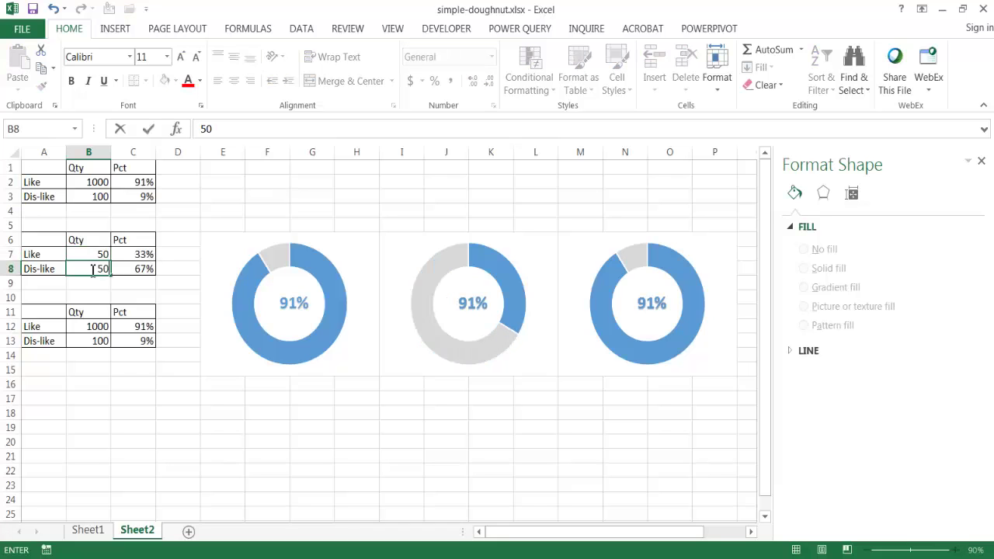
key(Return)
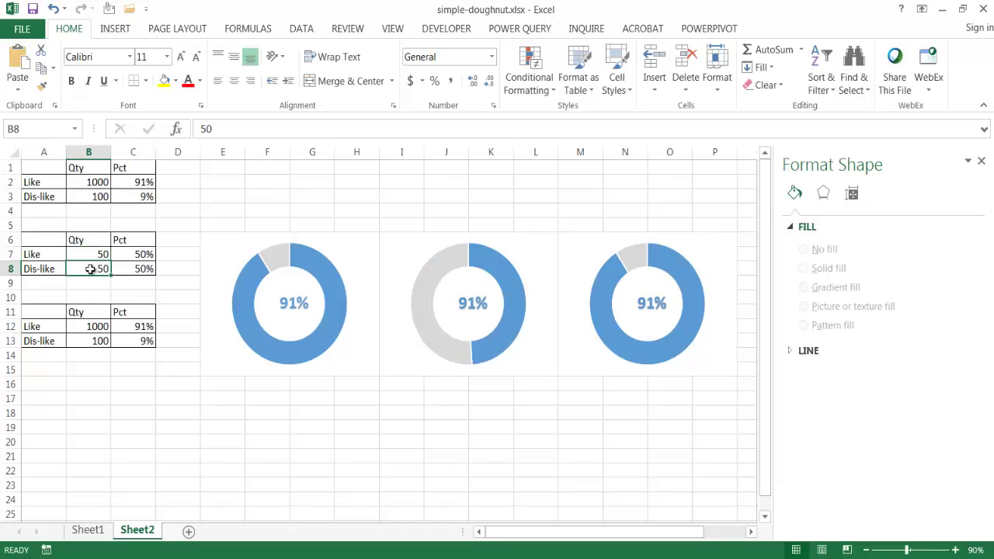
Link the middle doughnut chart's center text box to the second table's Like percentage with =Sheet2!$C$7.
click(473, 309)
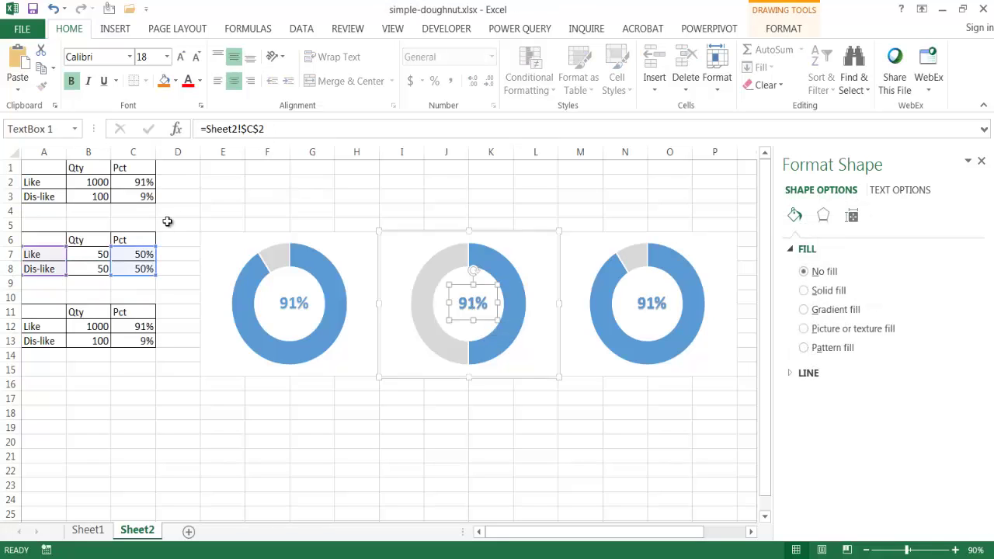
click(404, 256)
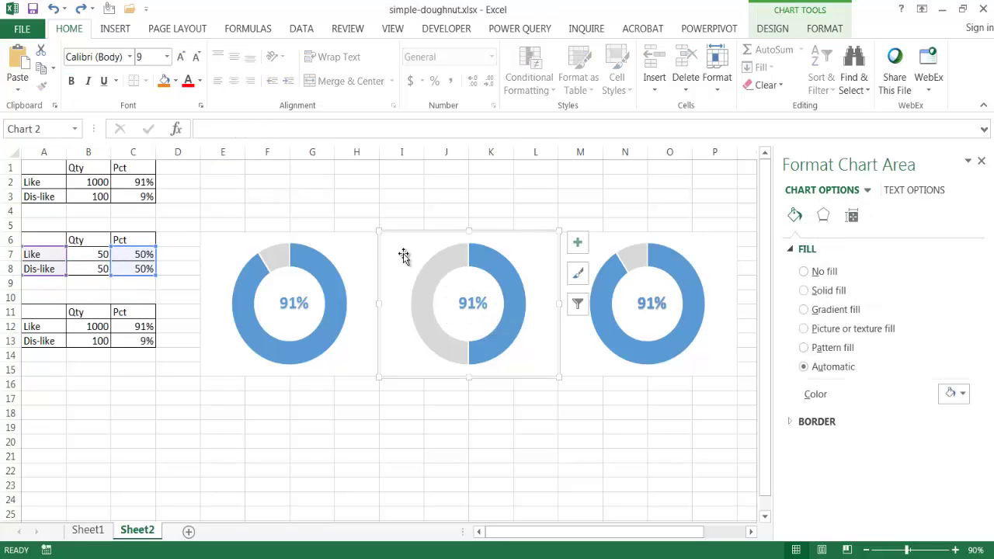
click(467, 306)
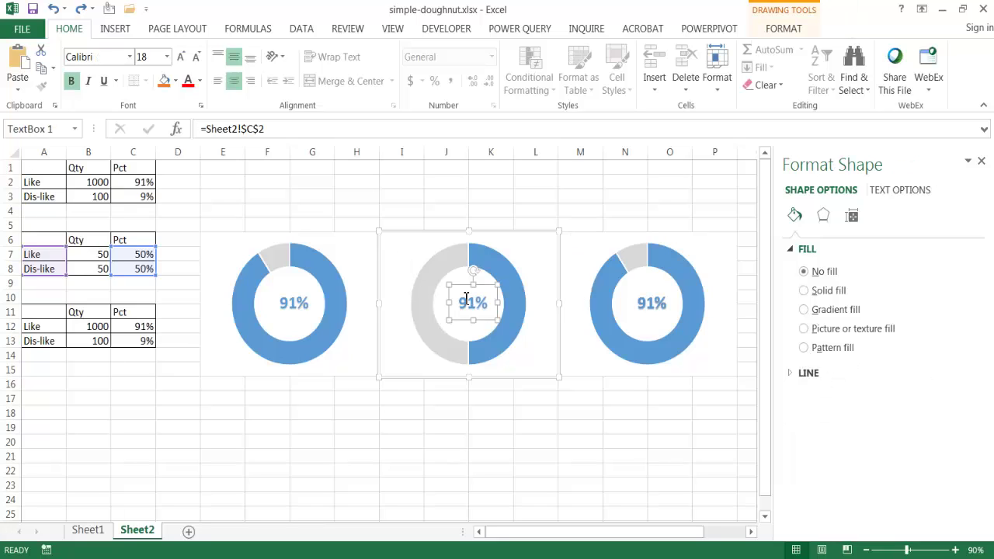
click(270, 129)
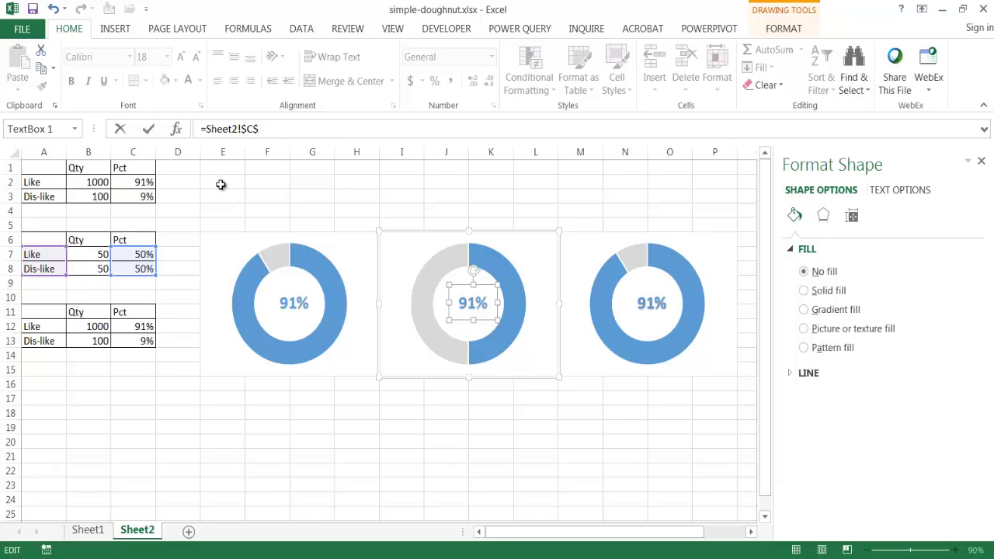
key(Return)
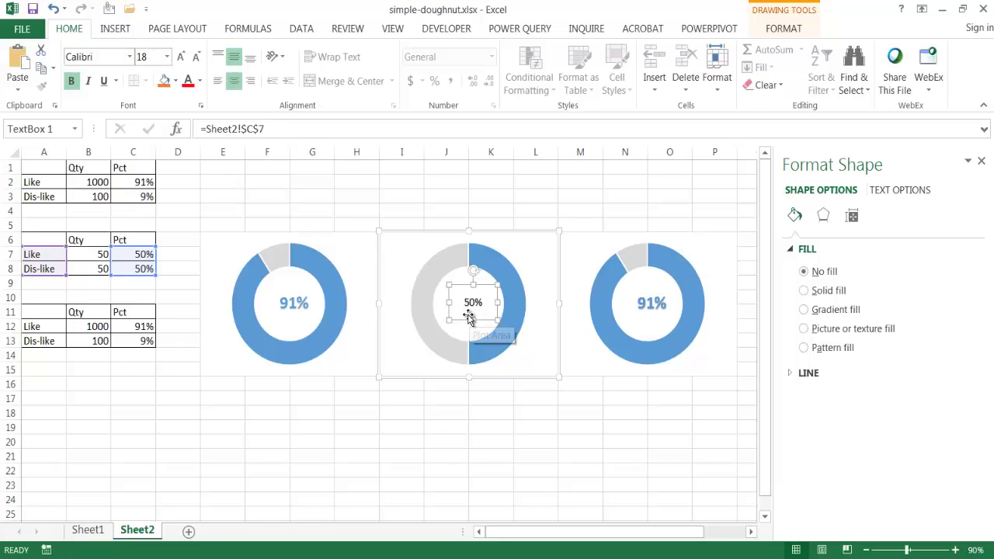
Apply the WordArt style Fill - Blue, Accent 1, Shadow to the middle chart's center label.
click(300, 307)
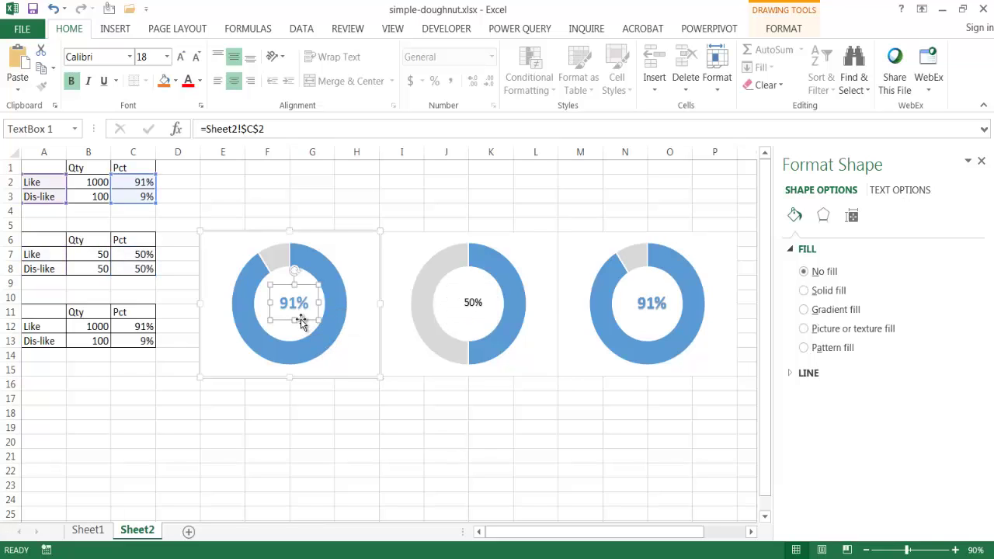
click(464, 303)
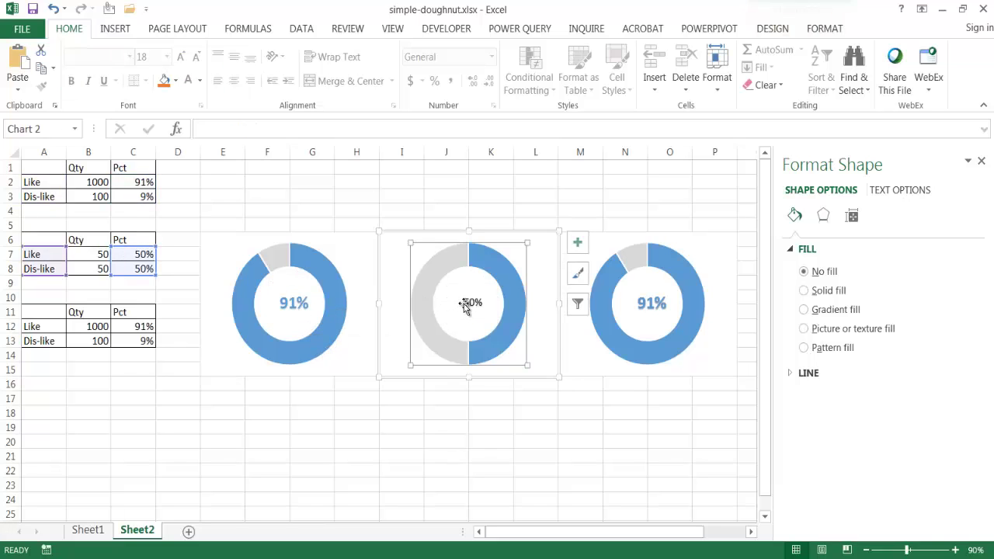
click(471, 303)
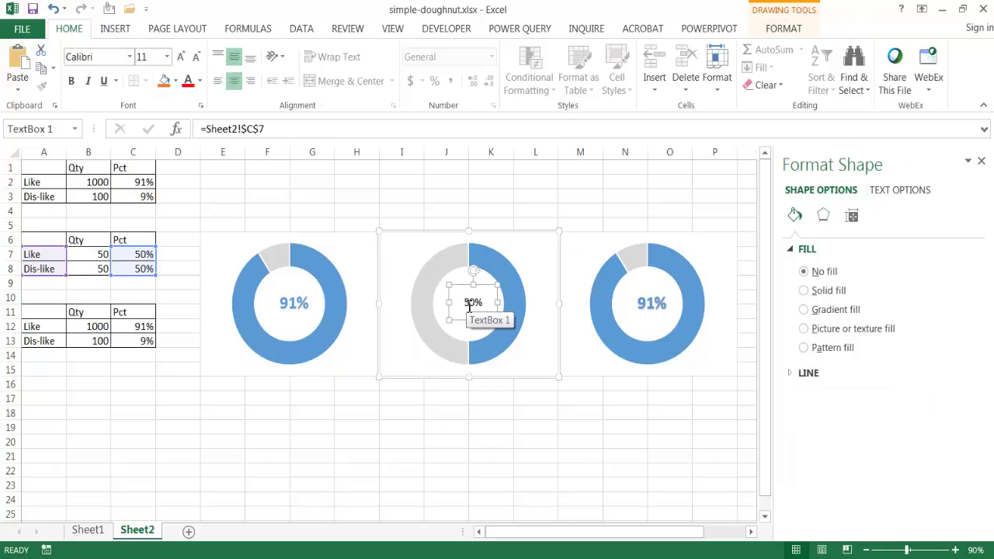
click(780, 29)
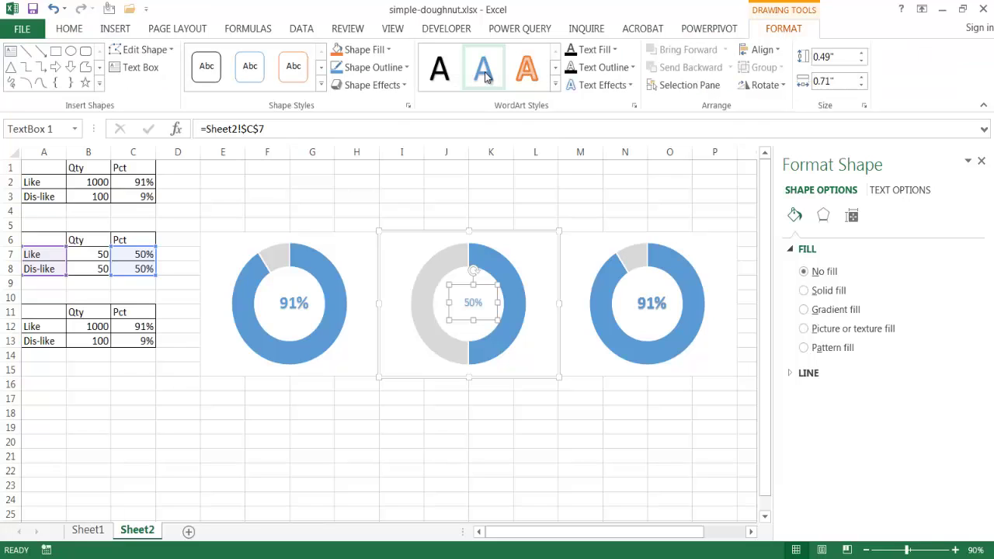
Enlarge the middle chart's center label to font size 16 and make it bold.
click(72, 31)
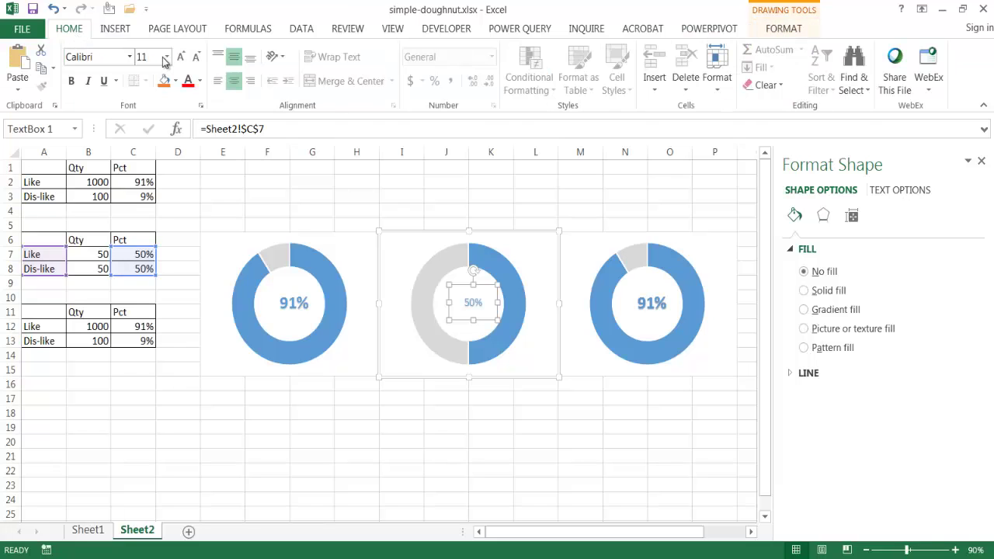
click(178, 58)
click(178, 57)
click(179, 58)
click(178, 58)
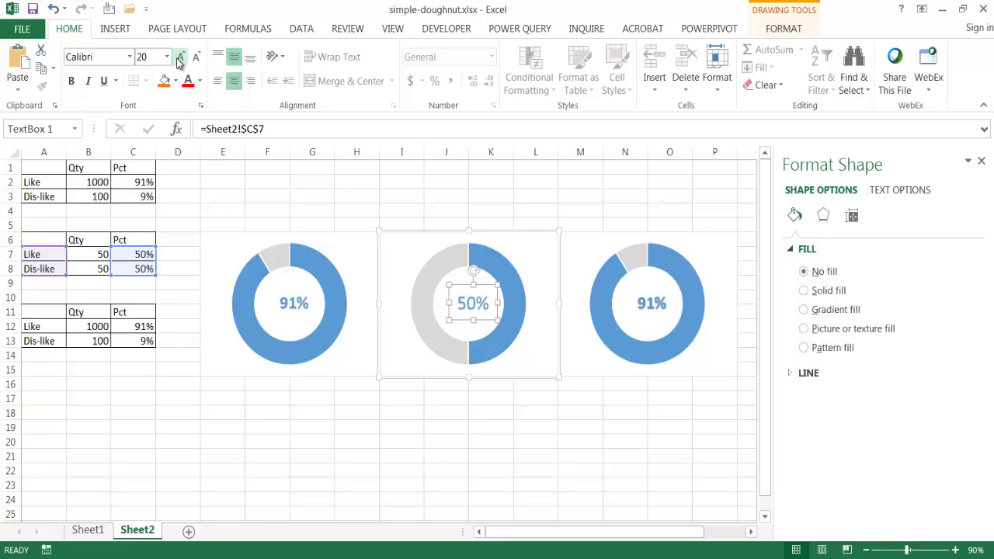
click(178, 58)
click(196, 59)
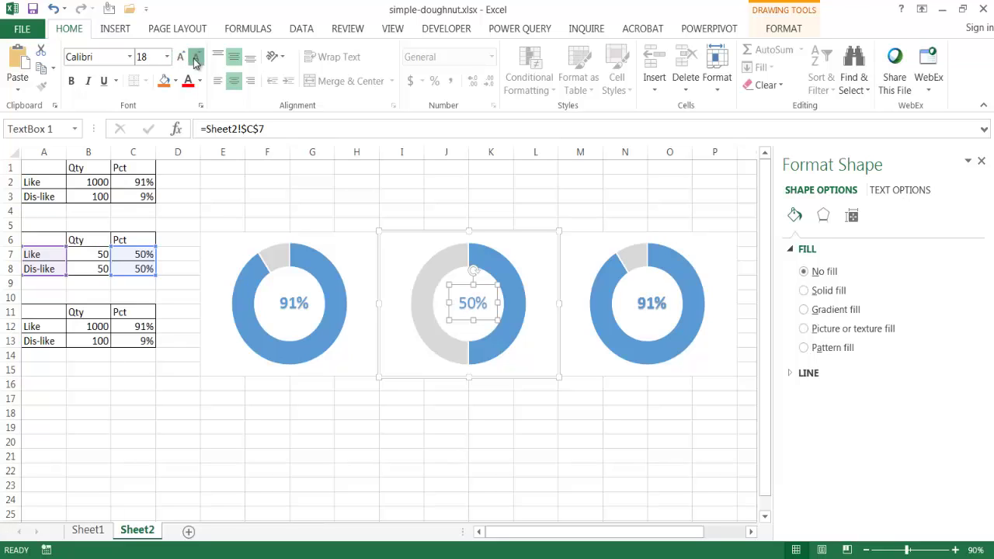
click(197, 59)
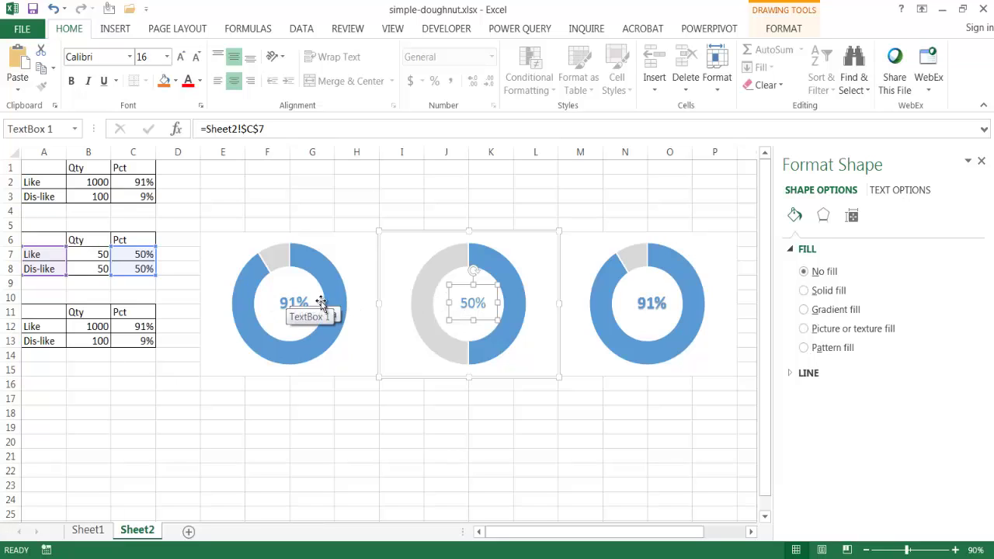
click(73, 87)
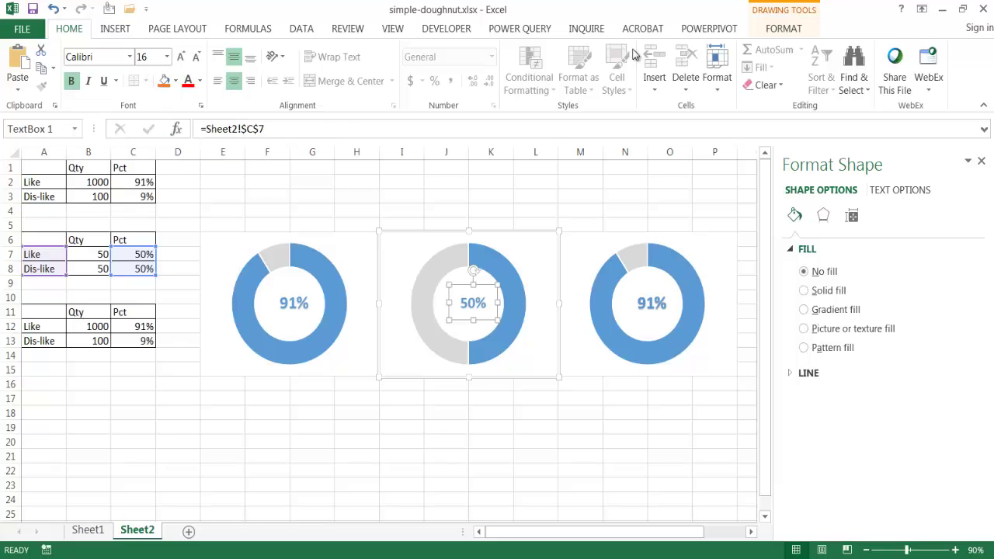
click(784, 29)
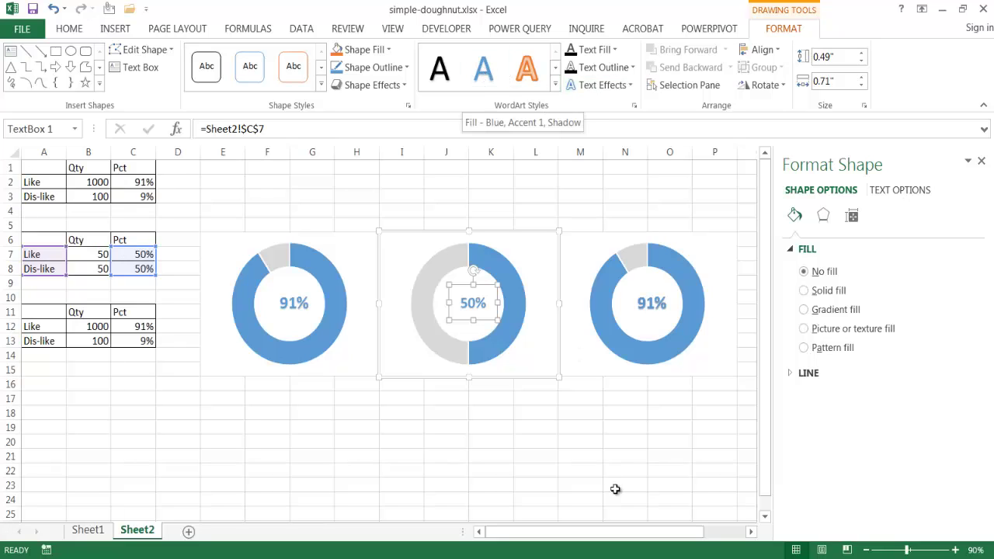
click(581, 470)
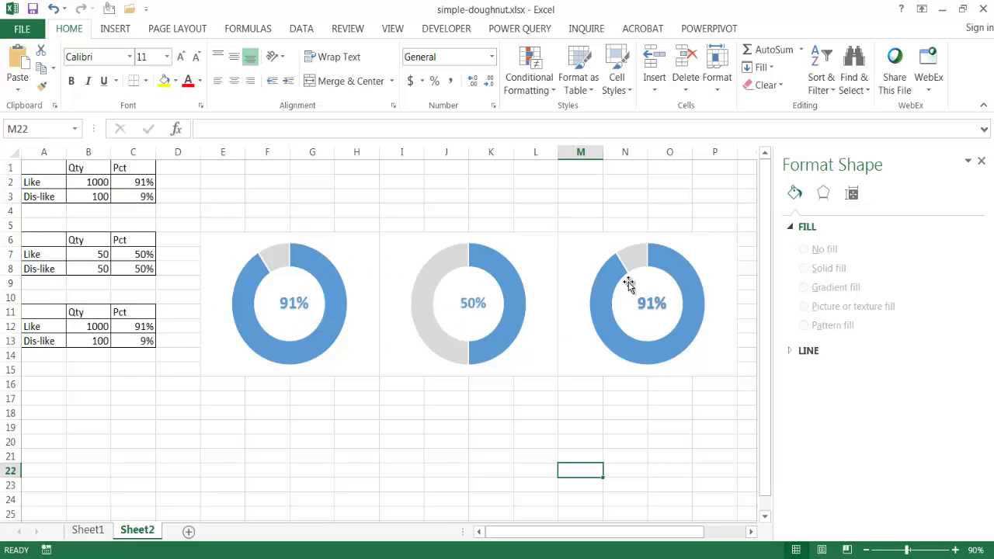
Check the first chart's label font size and set the middle chart's center label to match at 18.
click(469, 305)
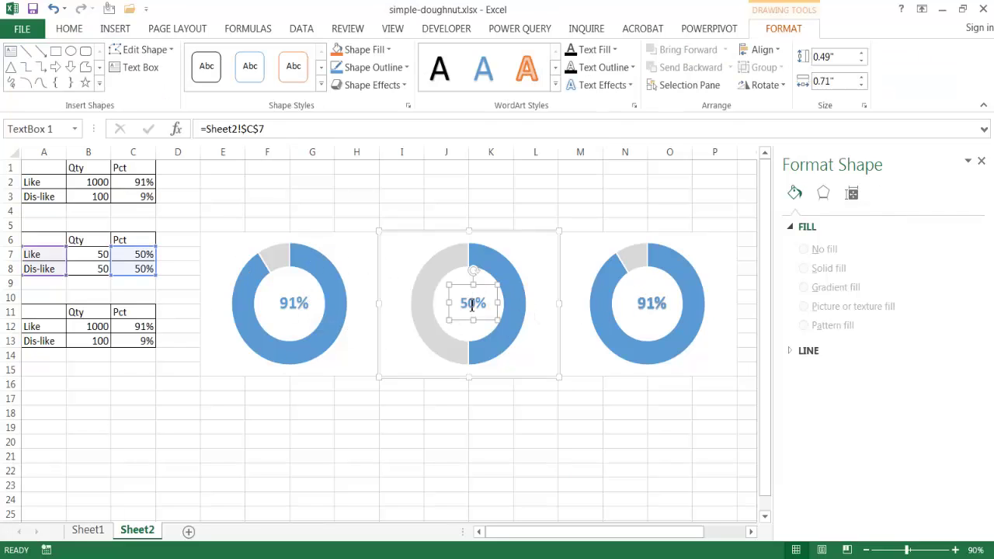
click(284, 303)
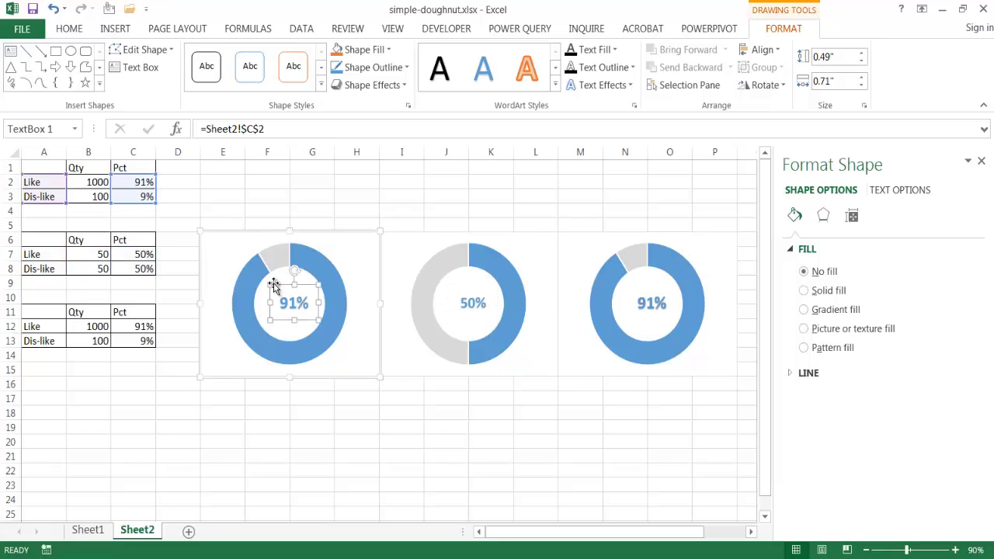
click(66, 29)
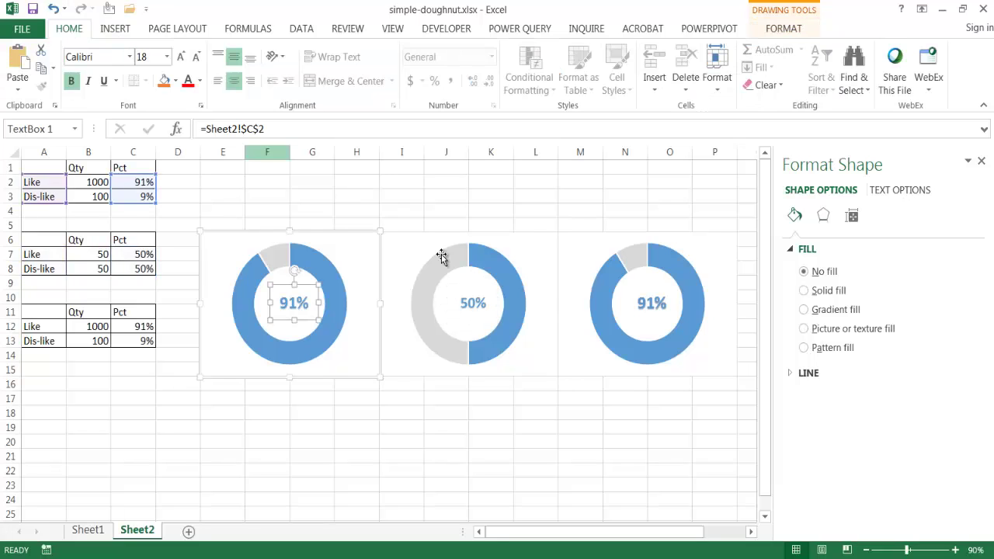
click(467, 302)
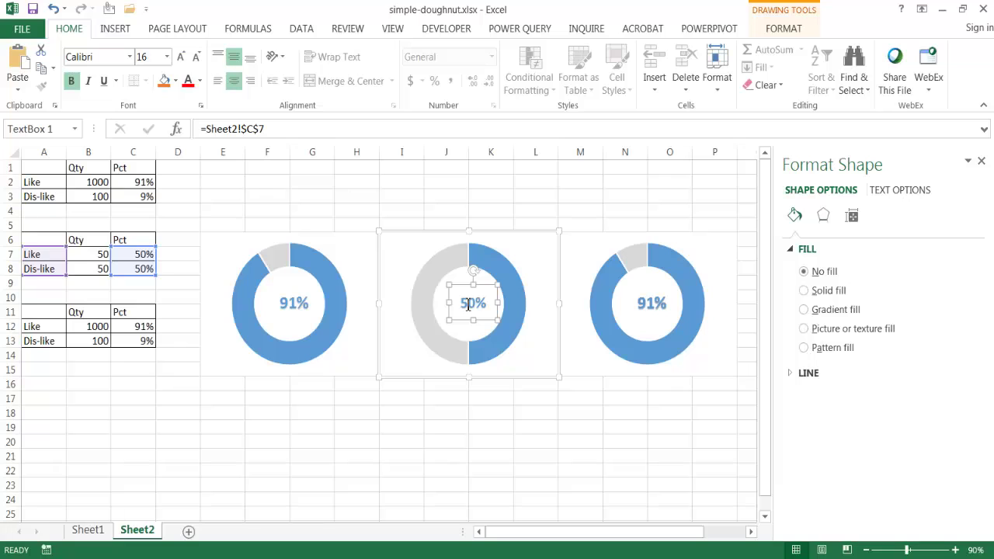
double_click(469, 306)
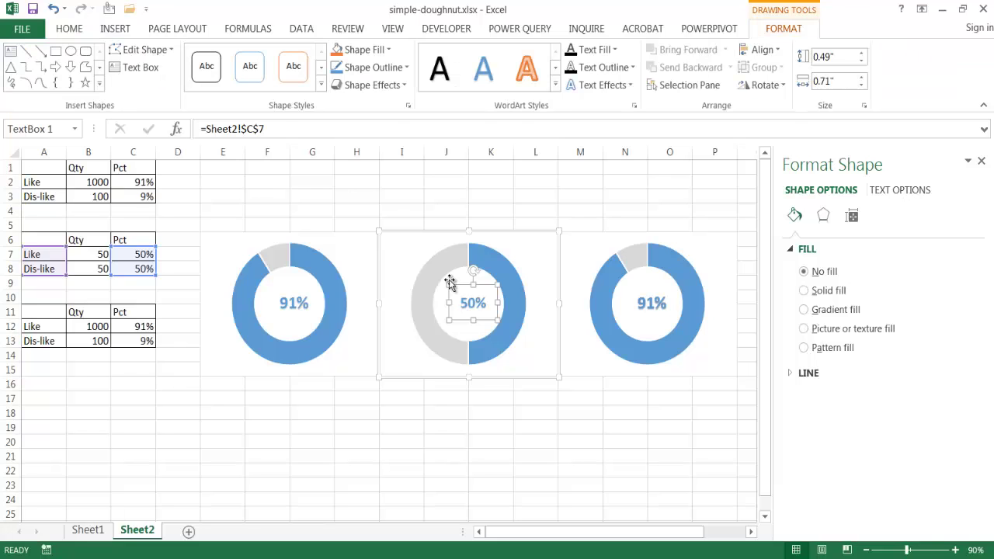
click(76, 29)
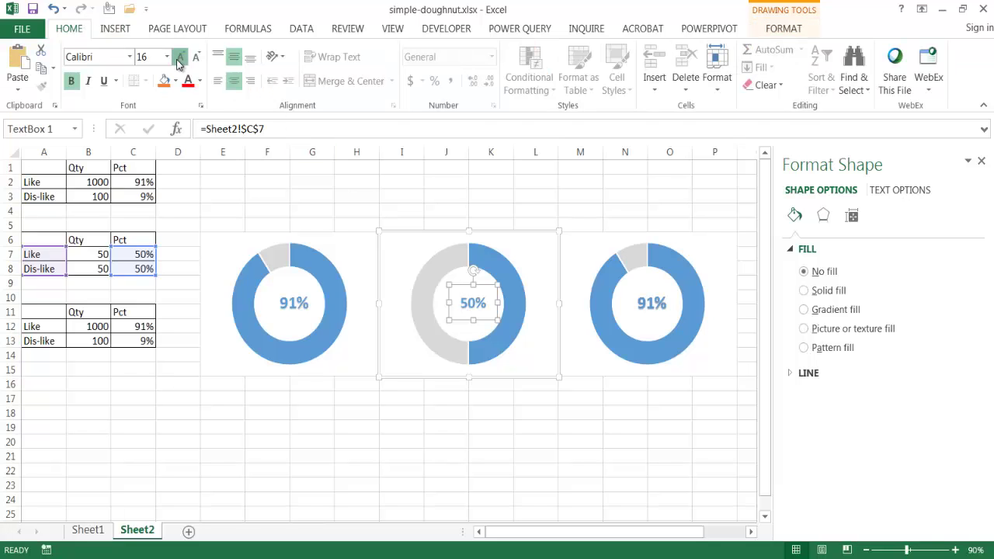
click(177, 61)
click(575, 469)
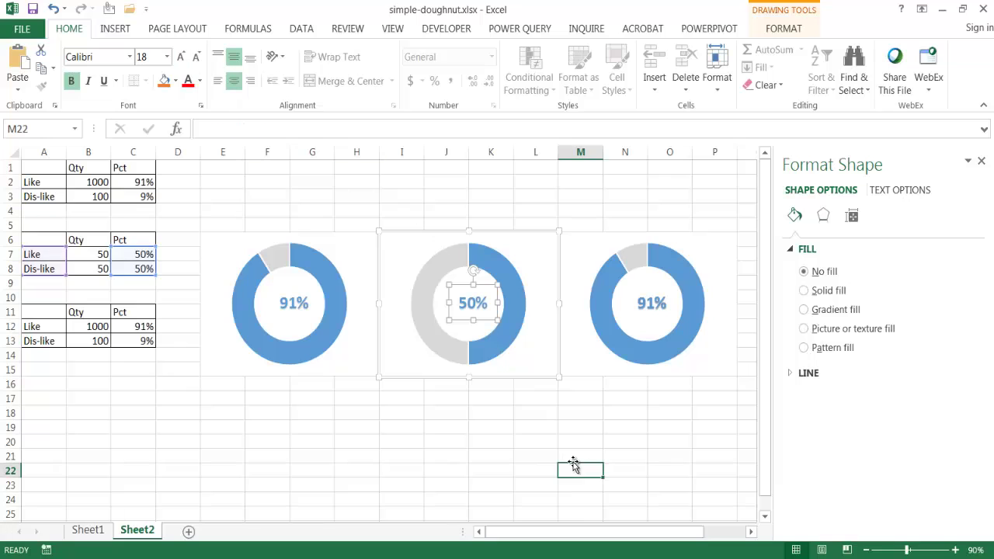
Link the third doughnut chart's center text box to the third table's Like percentage with =Sheet2!$C$12.
click(640, 289)
click(640, 289)
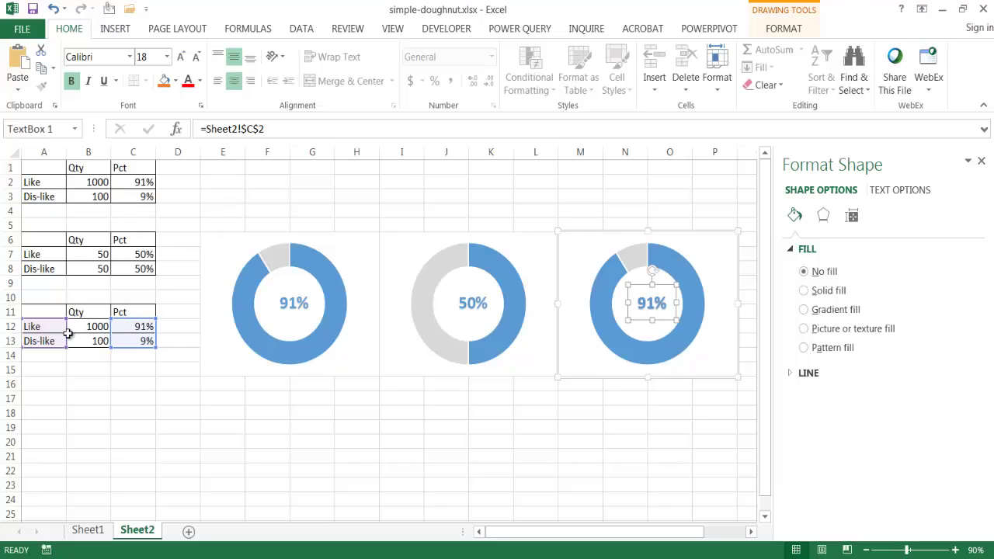
click(274, 129)
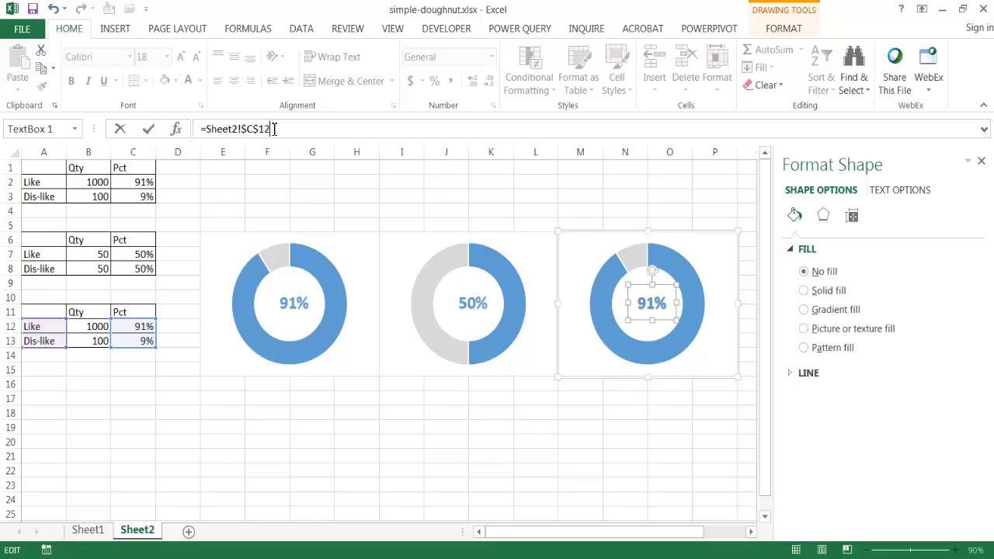
key(Return)
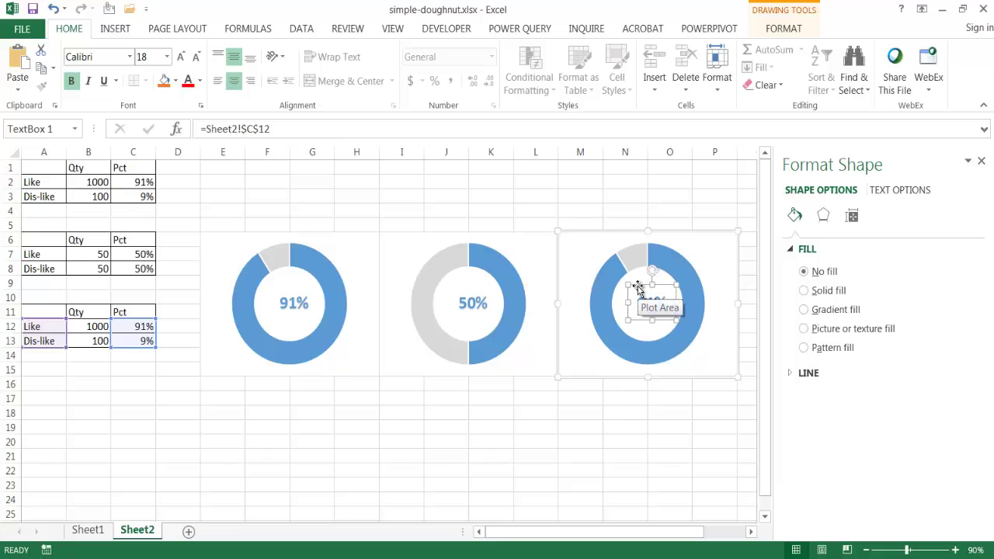
Move the third chart's C12-linked label aside onto the ring and delete the duplicate center text box linked to C2.
drag(637, 286, 613, 308)
click(649, 309)
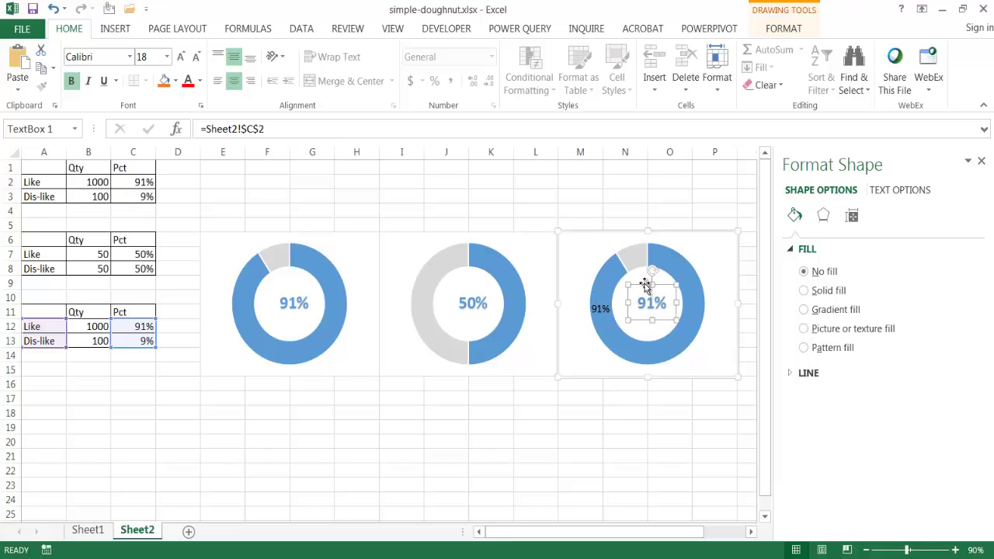
click(599, 307)
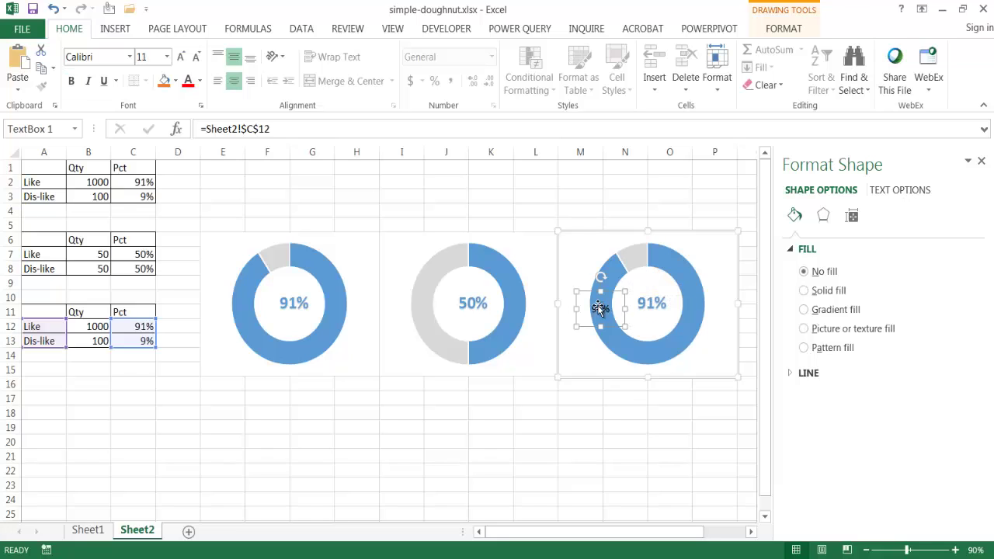
click(651, 304)
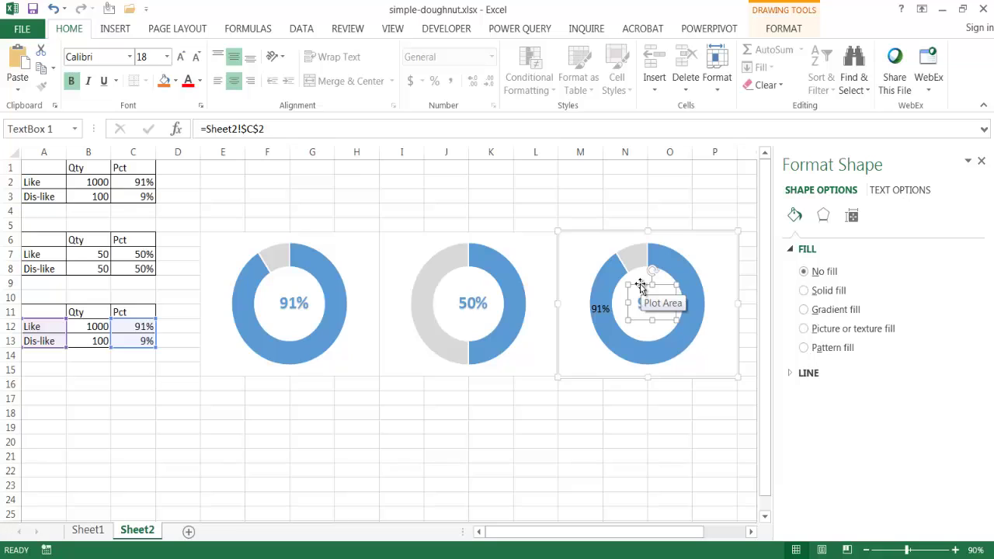
key(Delete)
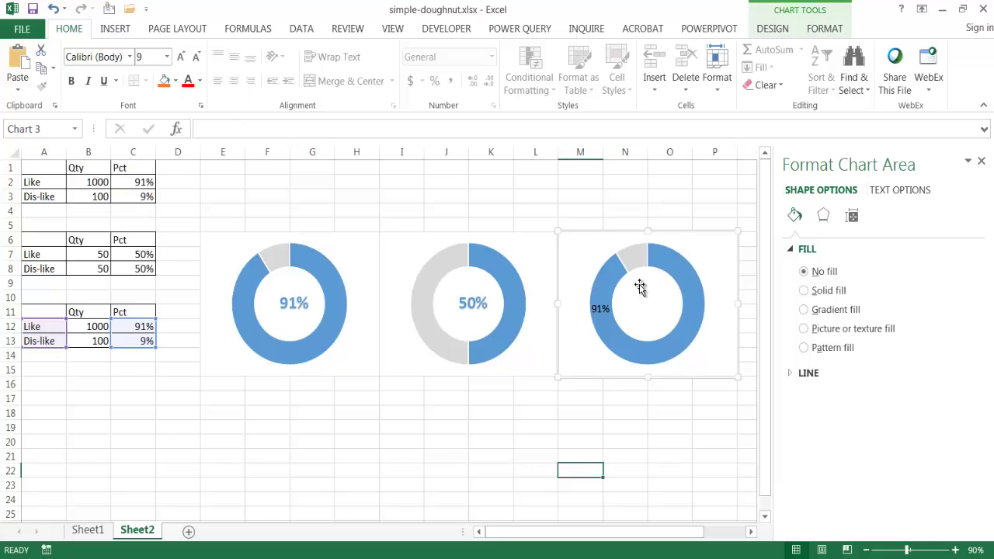
Move the third chart's C12-linked label to the doughnut's center and apply the blue WordArt style to its text.
click(601, 308)
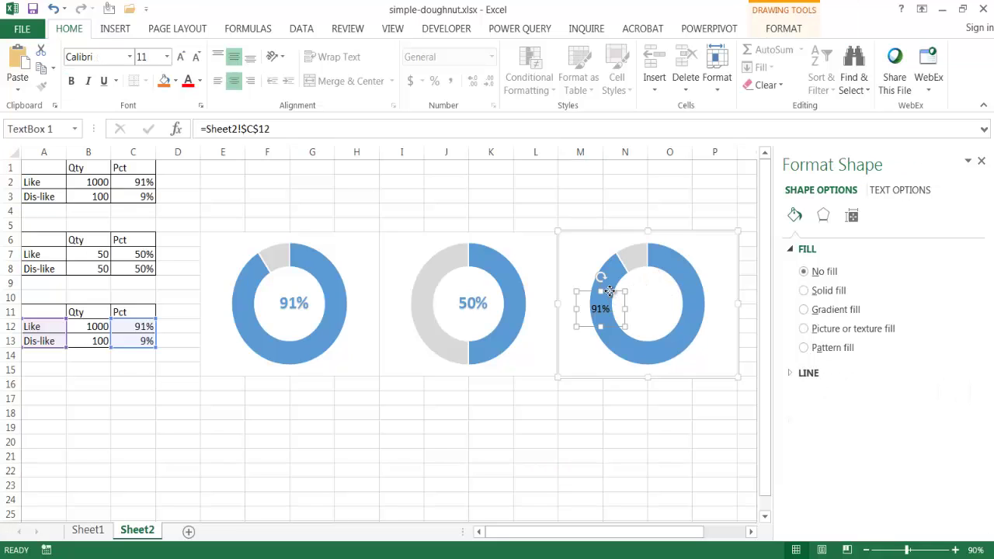
drag(609, 291, 657, 287)
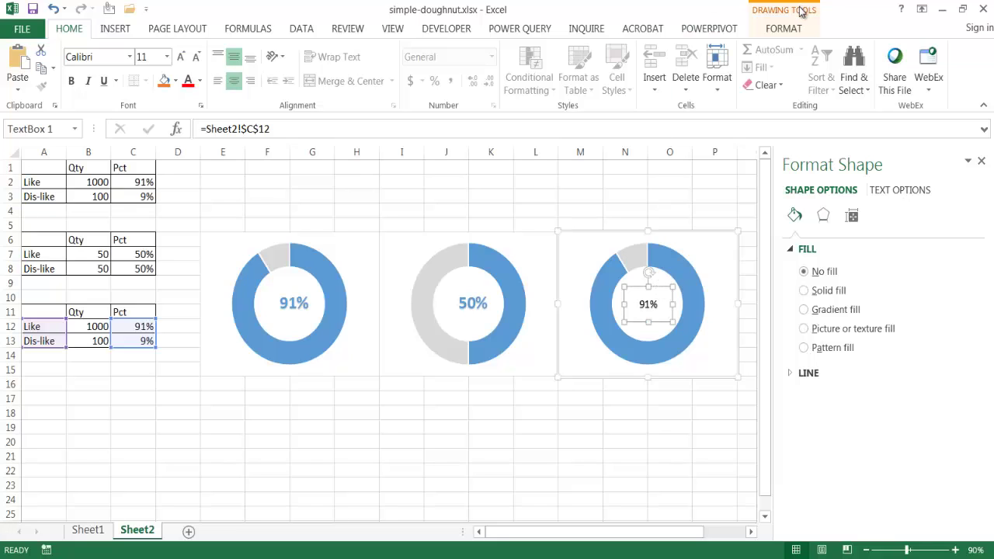
click(782, 28)
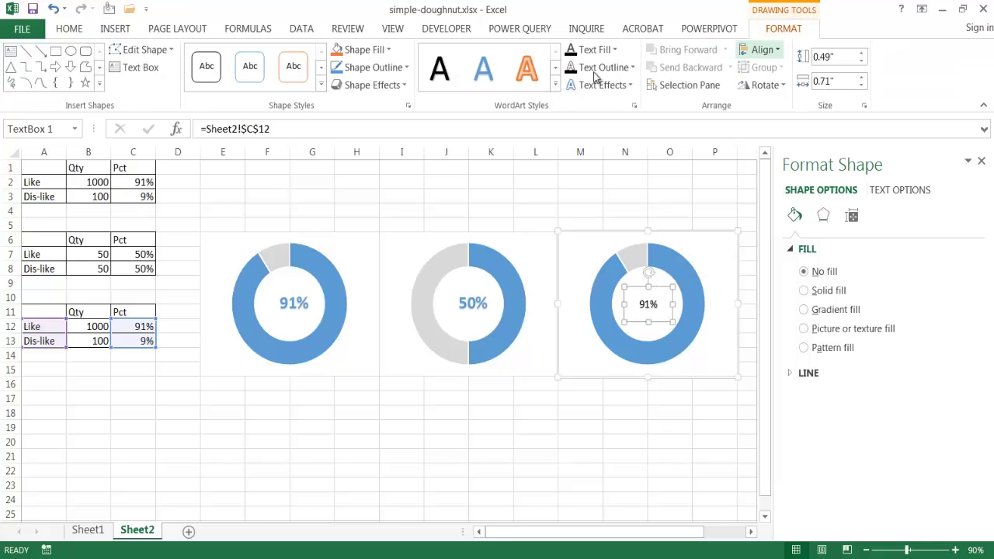
click(484, 78)
Set the third chart's center label to font size 18 and make it bold.
click(75, 31)
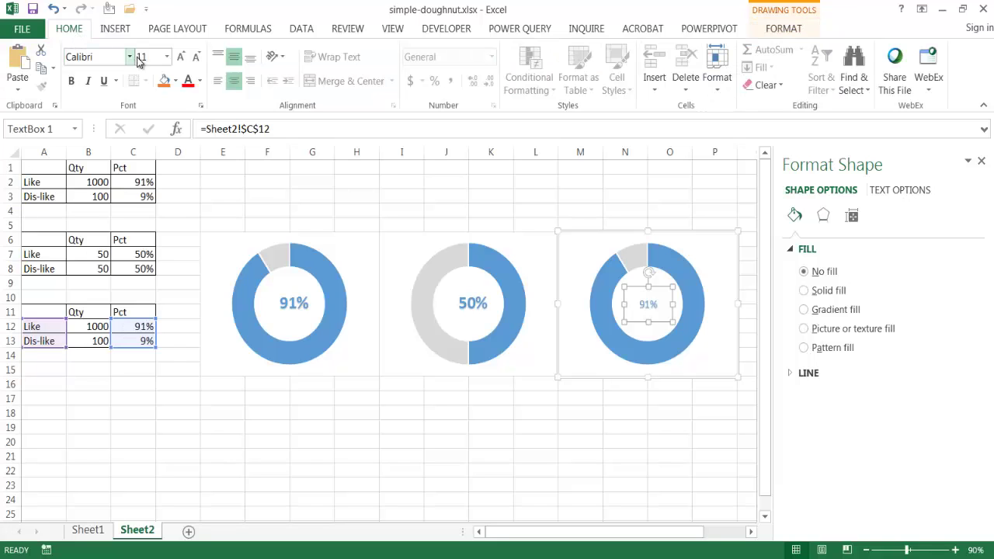
click(167, 57)
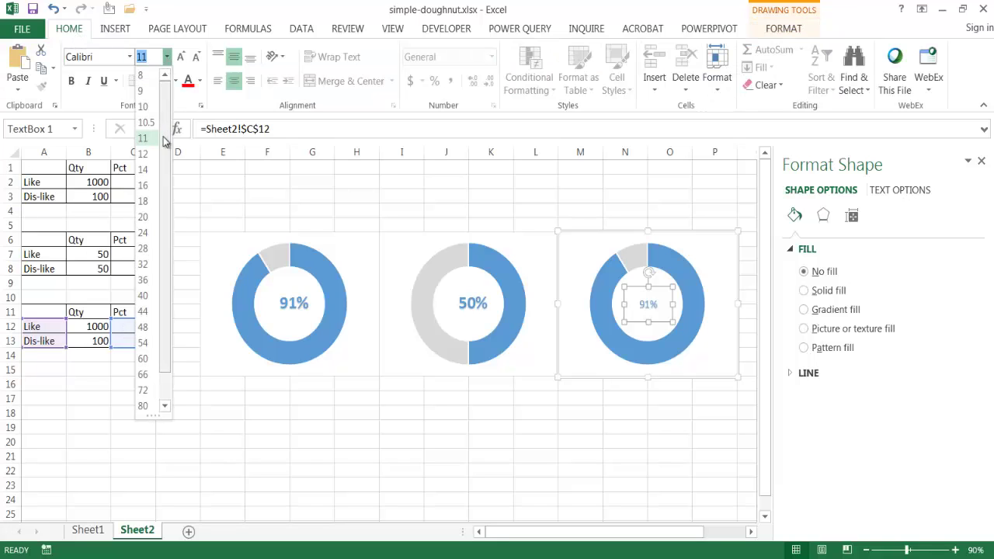
click(143, 200)
click(71, 81)
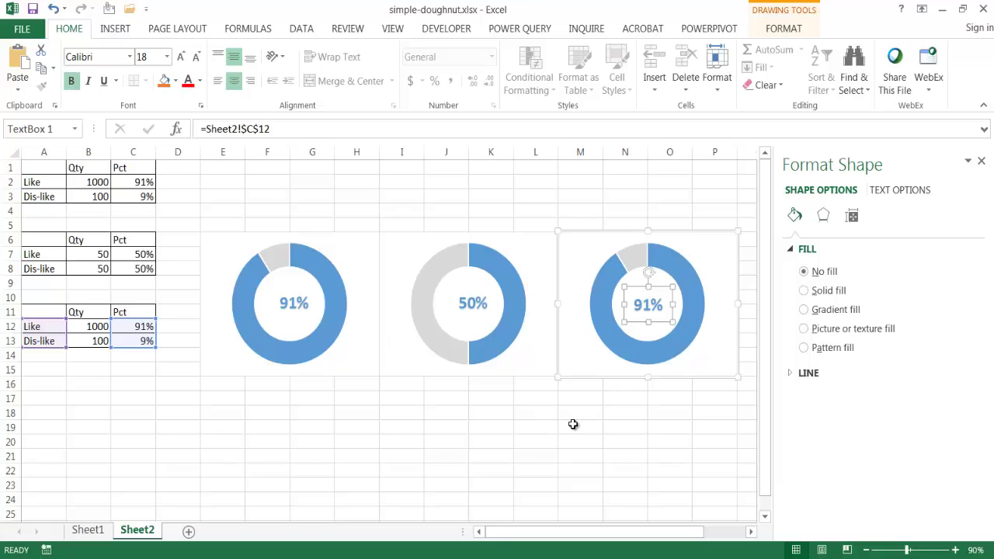
click(621, 440)
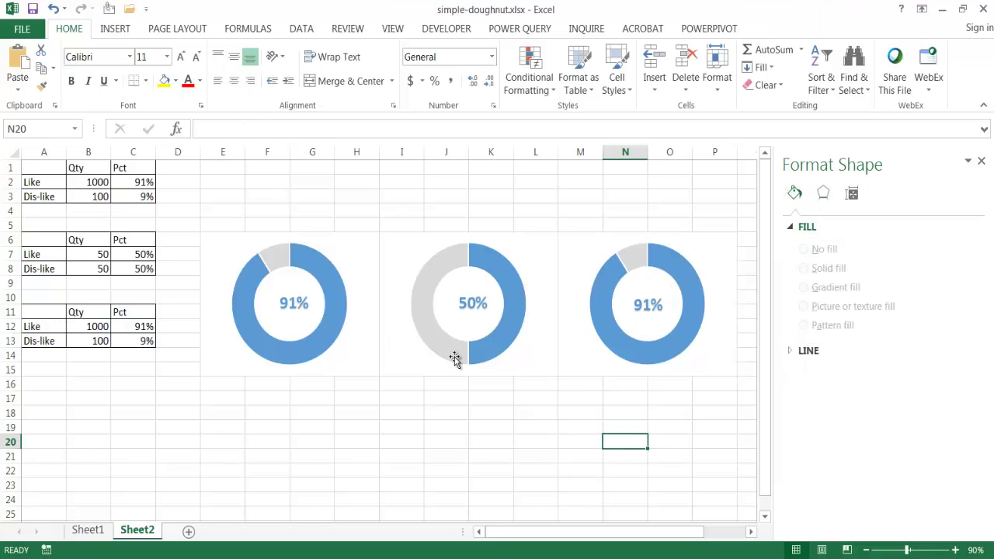
click(641, 425)
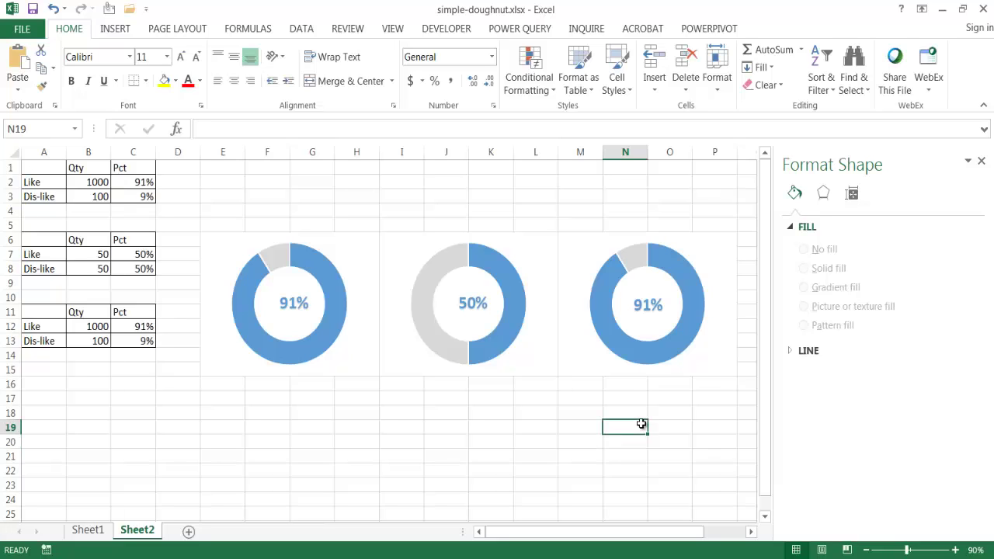
Close the Format Shape pane and select all three charts with Go To Special, using the Objects option.
click(982, 162)
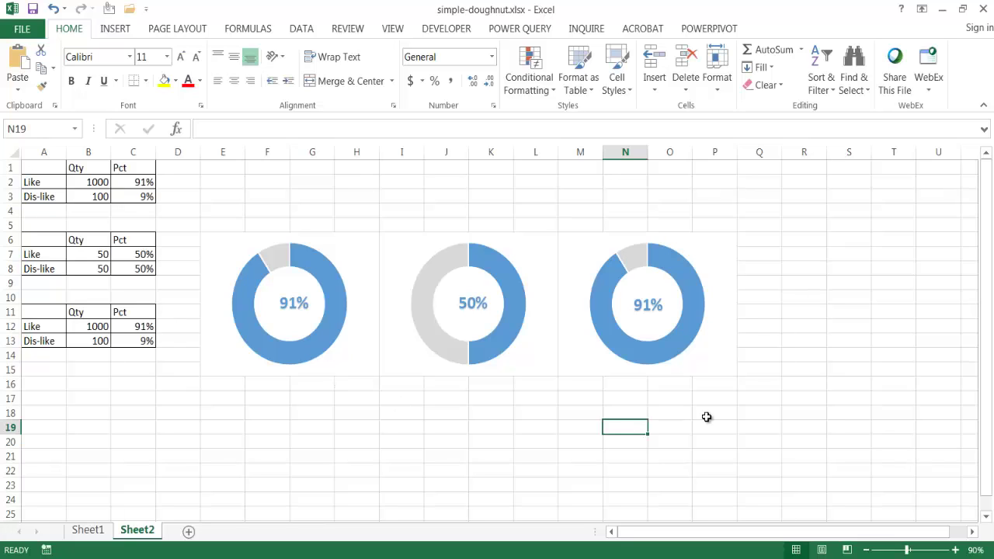
click(853, 81)
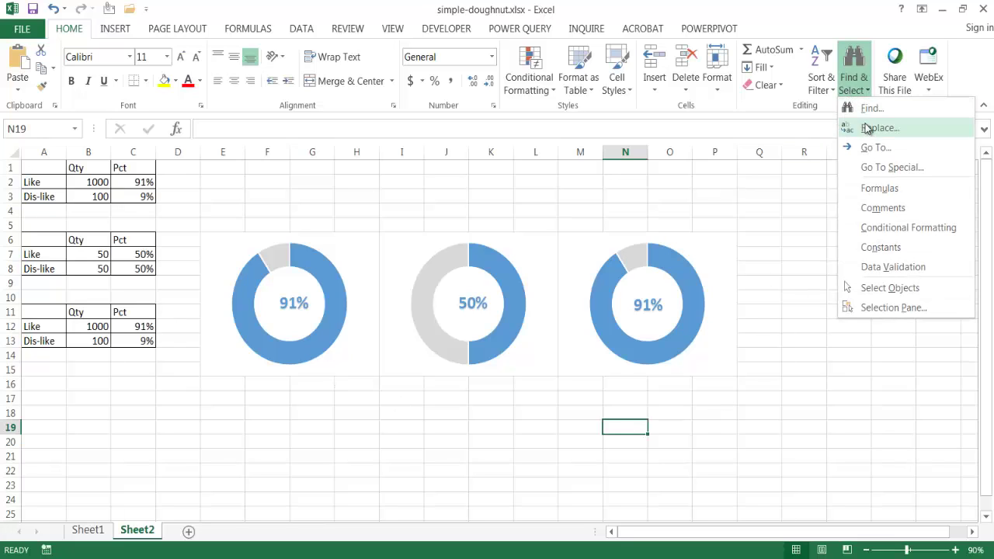
click(887, 169)
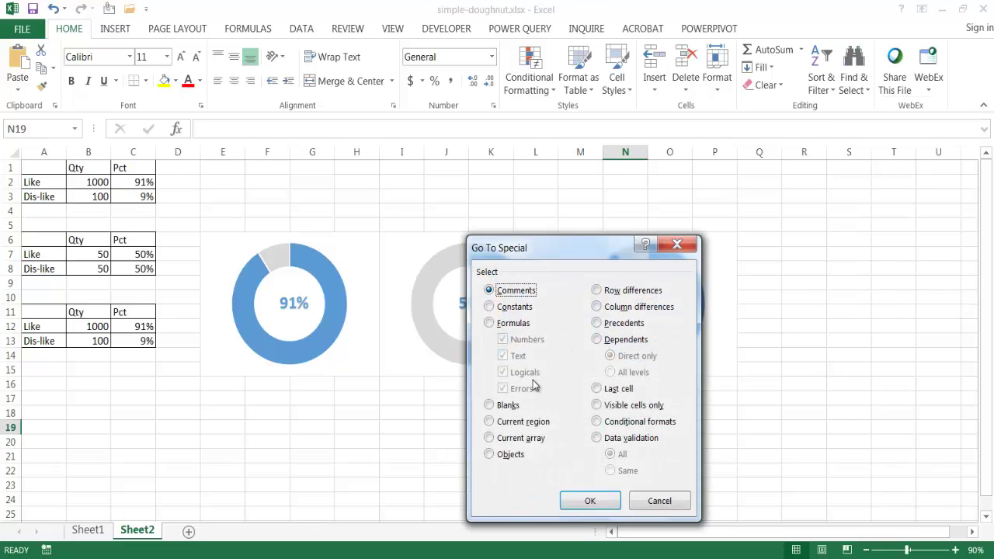
click(491, 457)
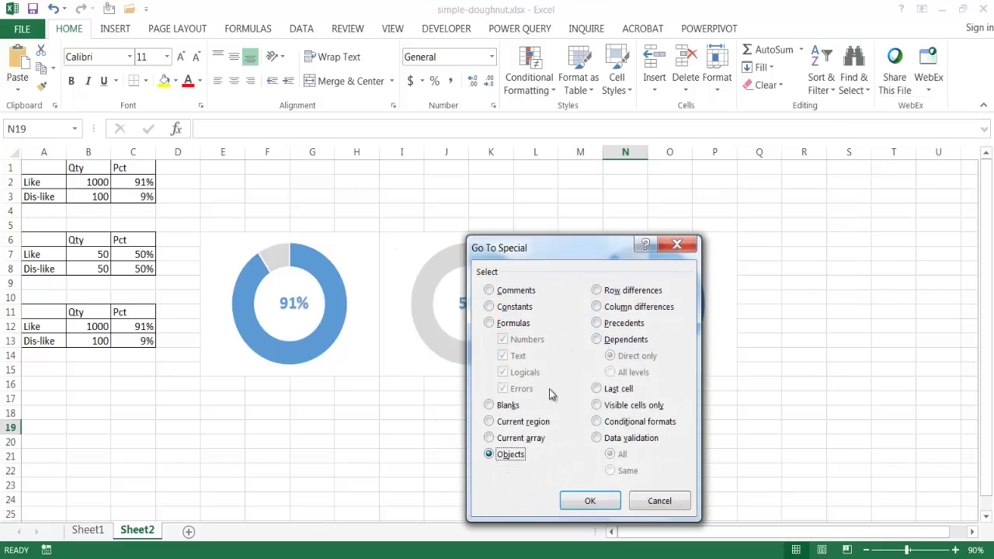
click(592, 502)
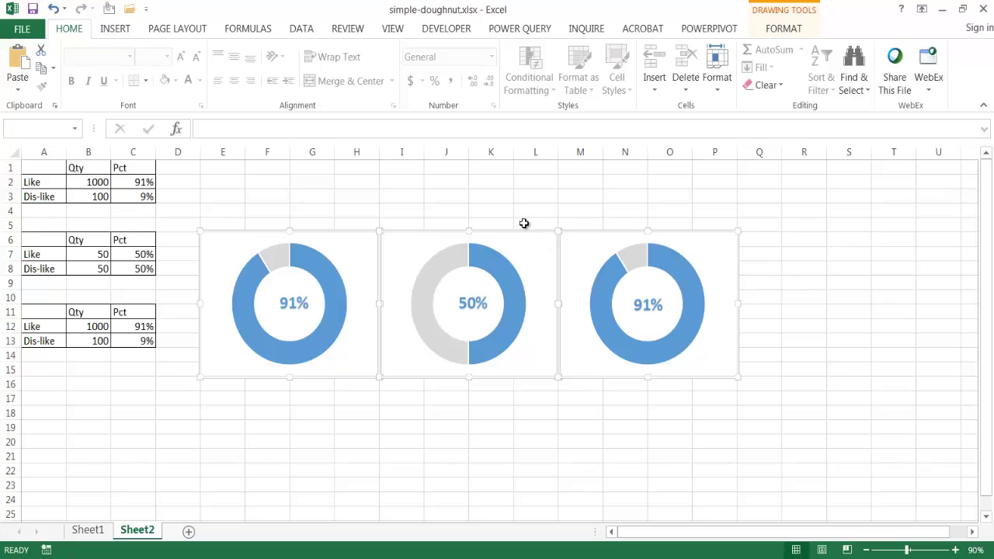
Group the three selected charts and reposition the group beside the tables, spanning about columns E to Q.
right_click(721, 232)
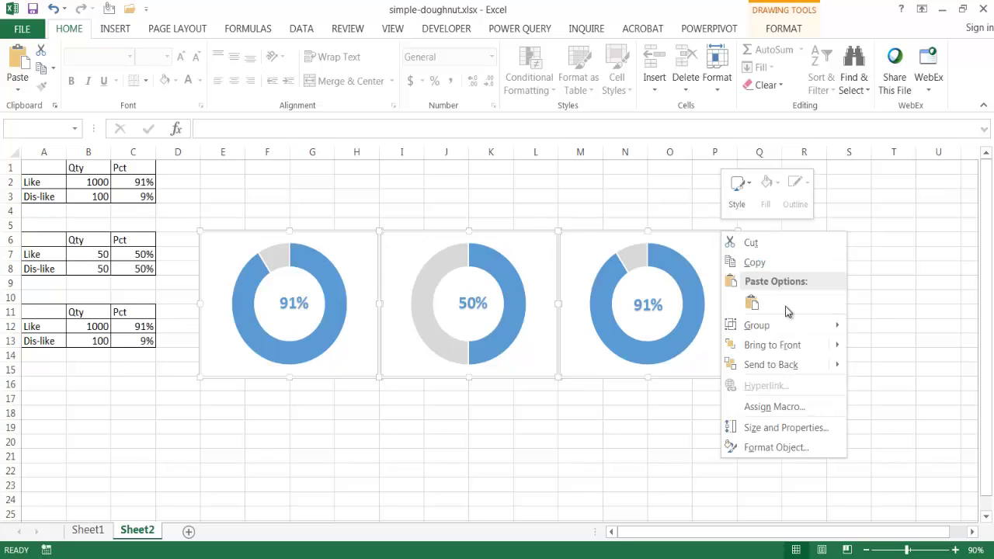
mouse_move(803, 327)
click(871, 328)
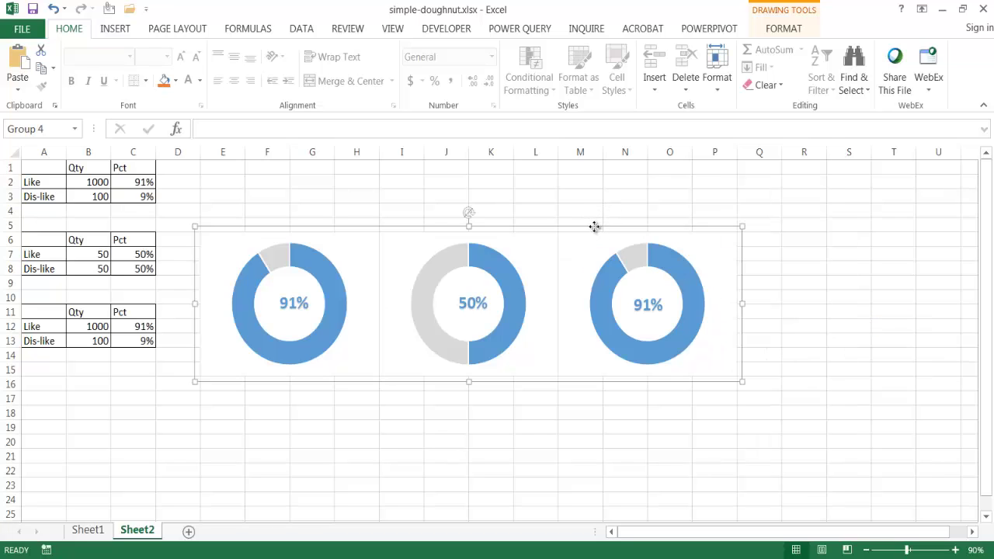
drag(594, 226, 676, 265)
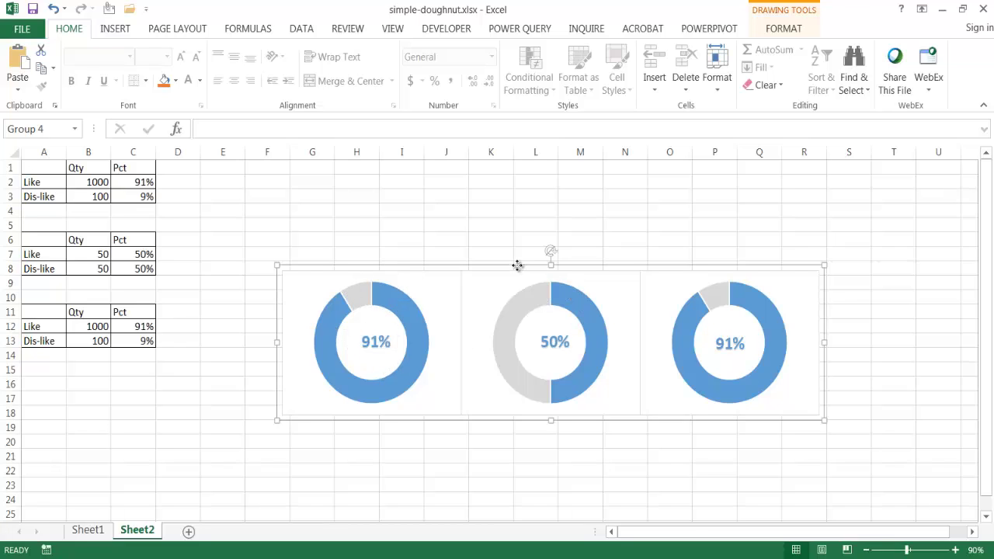
drag(517, 266, 470, 212)
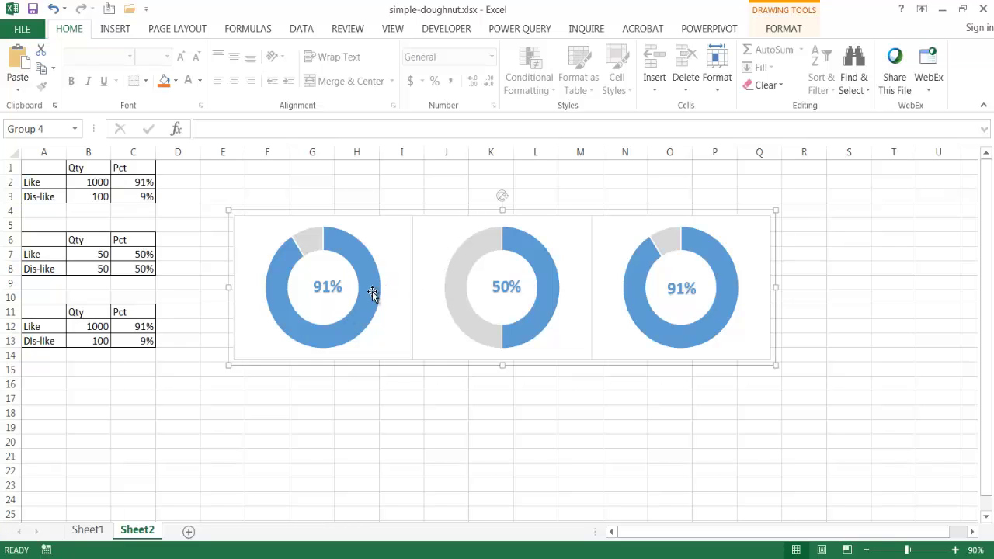
click(248, 442)
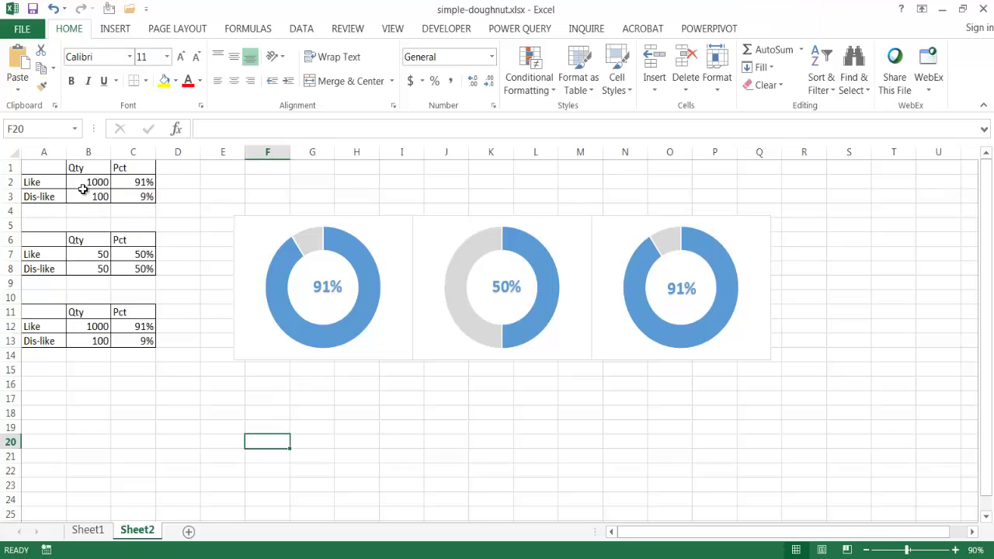
Set the third table's Like quantity in B12 to 524.
click(92, 328)
click(91, 337)
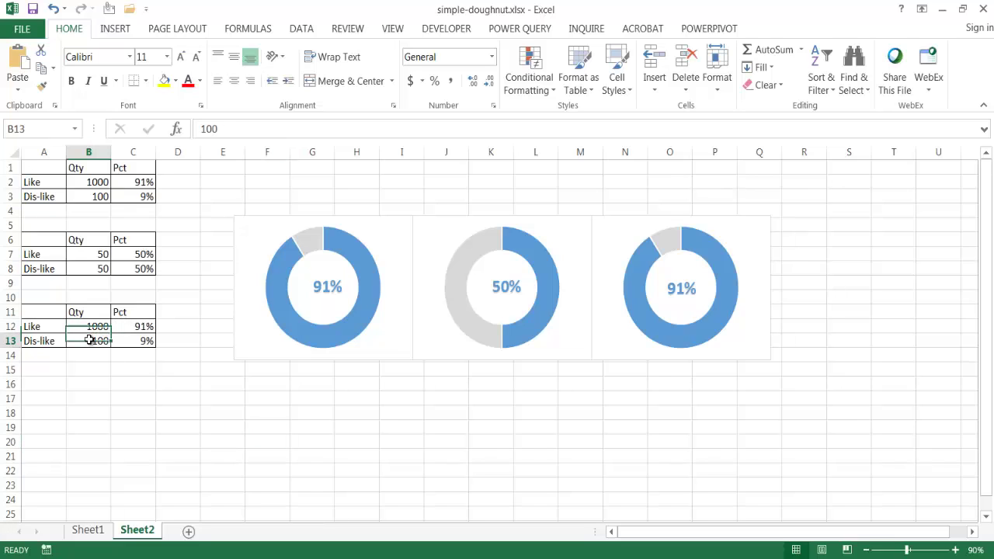
click(95, 328)
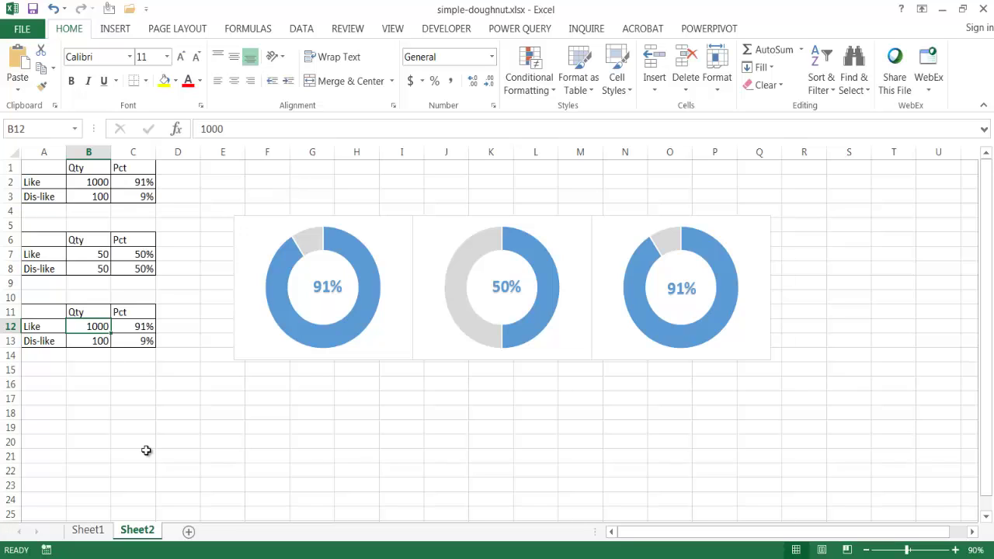
text(524)
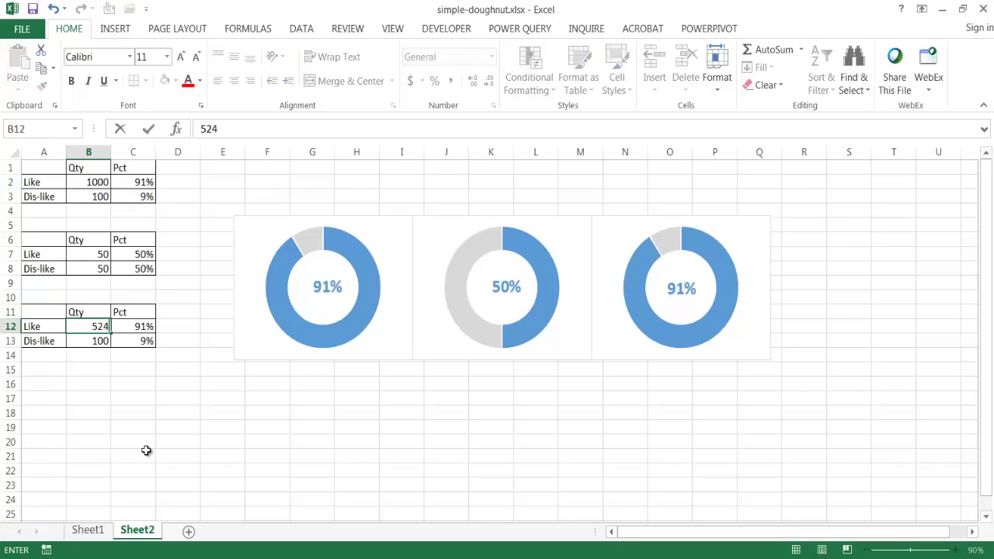
key(ctrl+Return)
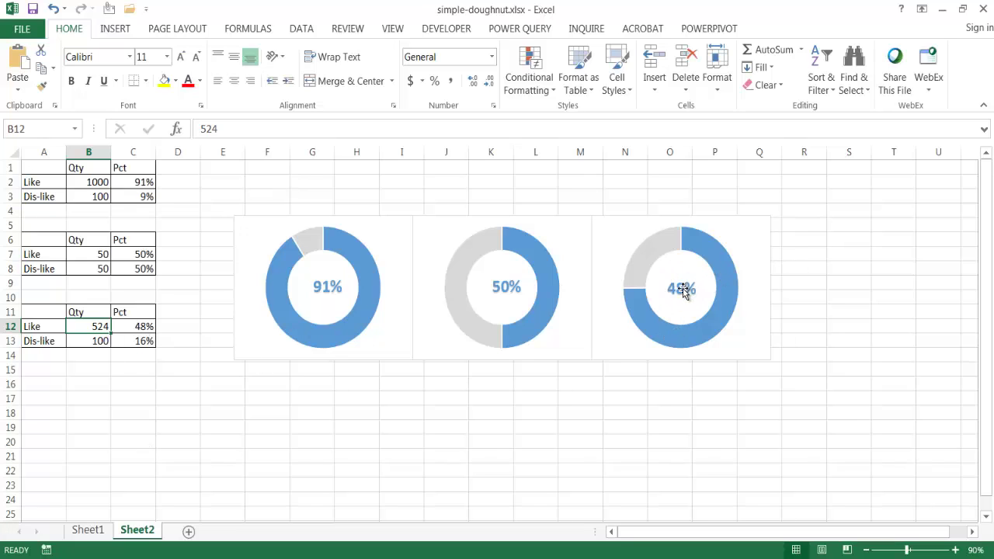
Check the Like percentage formula in C12 and the cell link of the third chart's center label.
key(Right)
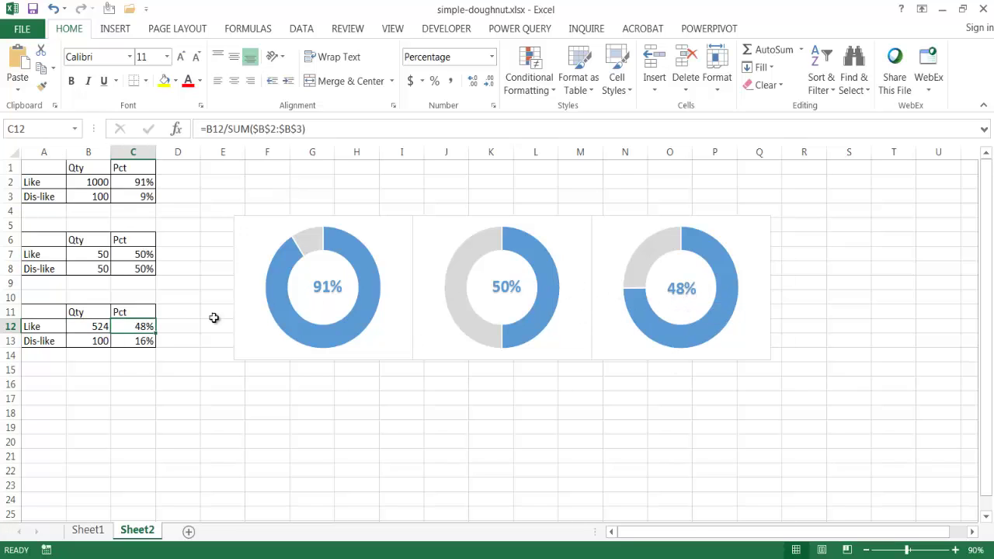
click(706, 256)
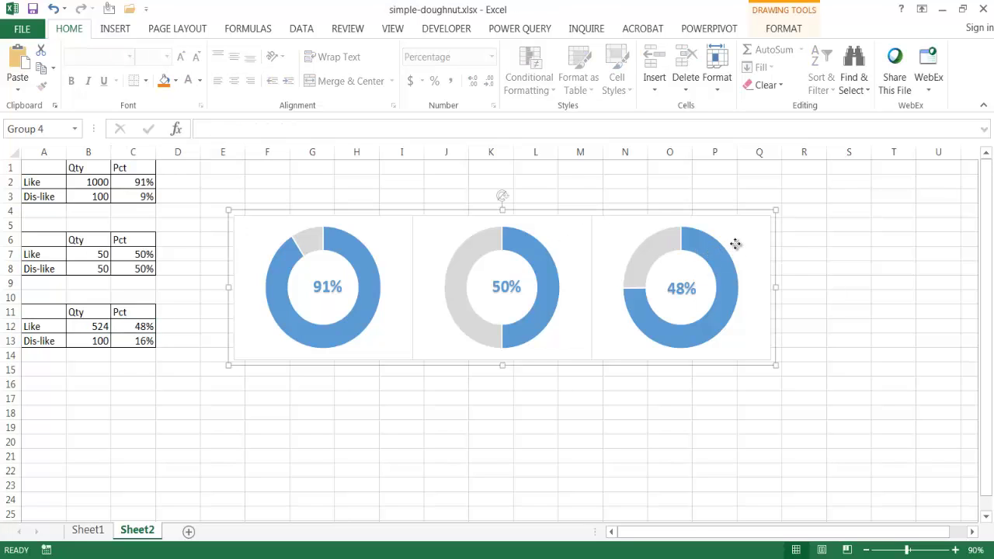
click(734, 243)
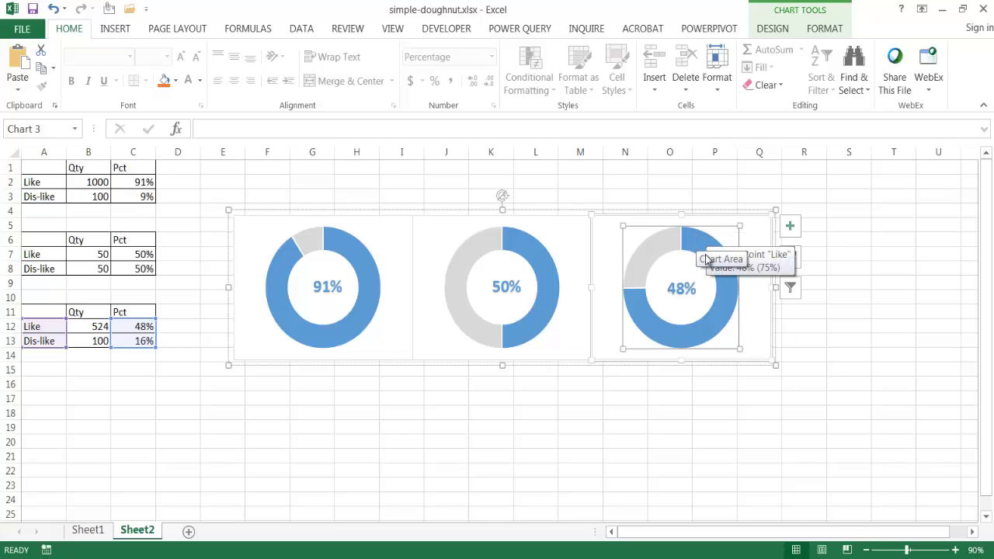
click(683, 287)
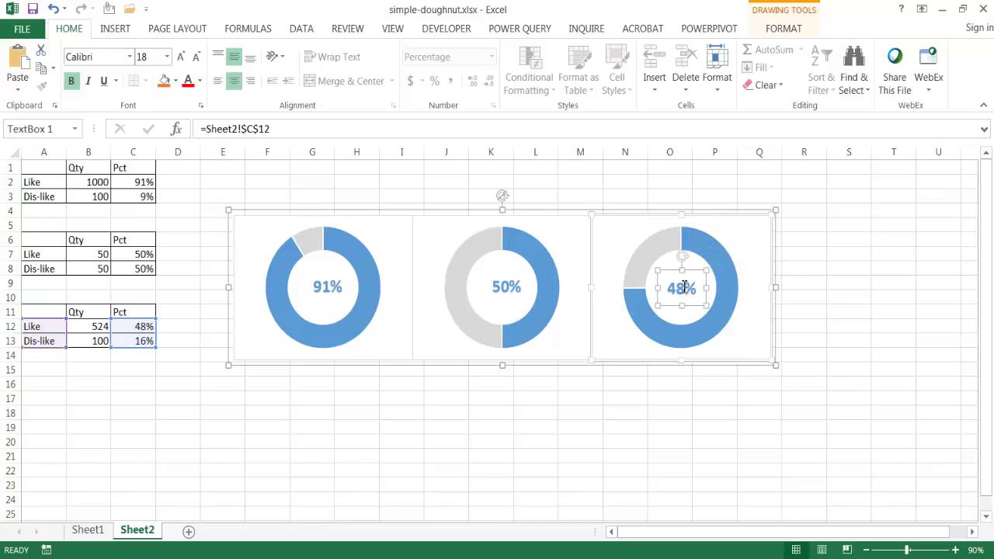
Correct the third table's Like percentage formula in C12 to =B12/SUM($B$12:$B$13).
click(135, 331)
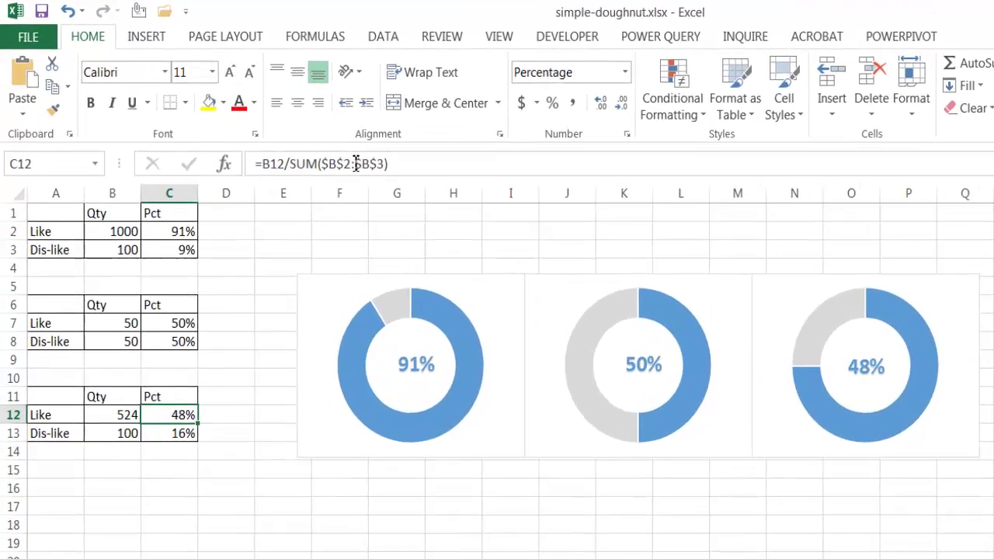
click(272, 128)
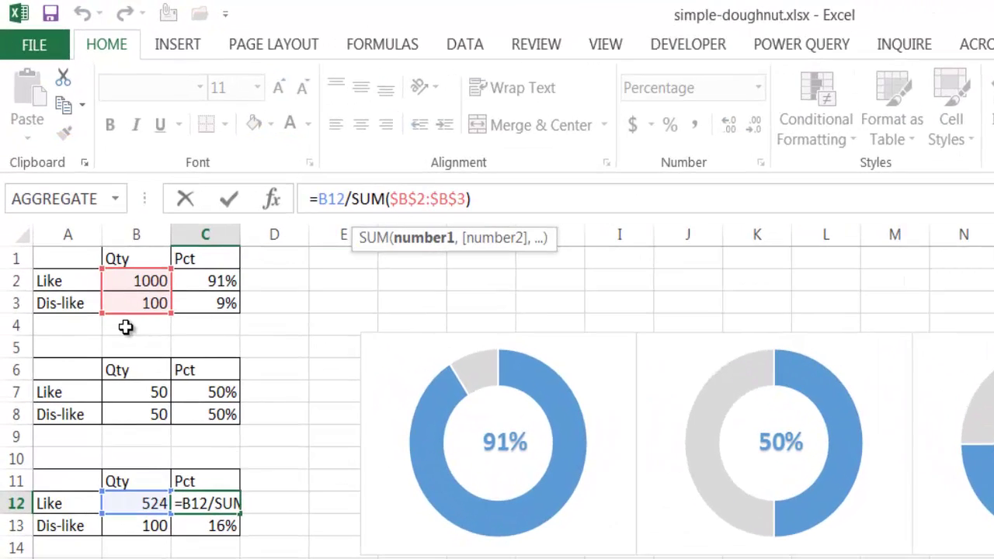
drag(133, 318, 158, 532)
key(ctrl+Return)
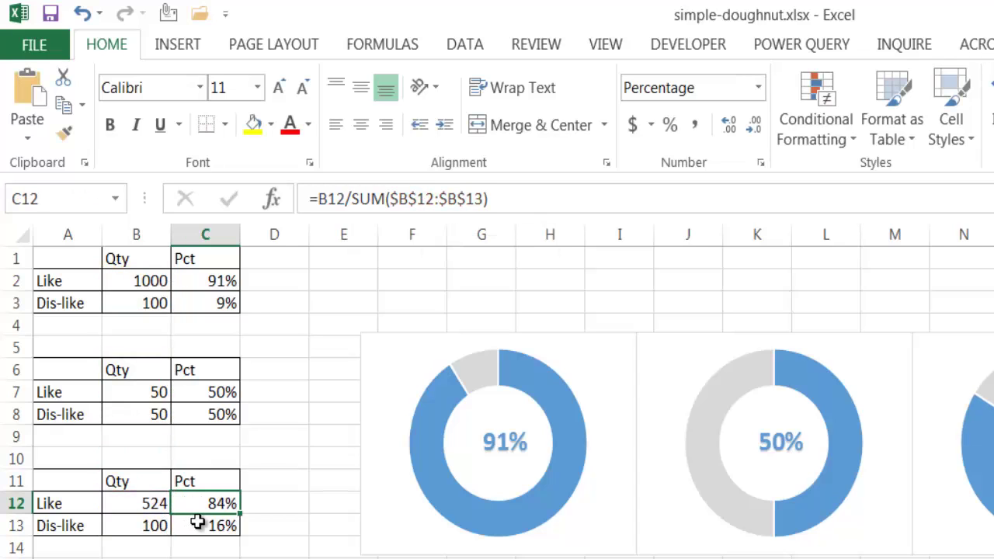
click(199, 525)
click(440, 198)
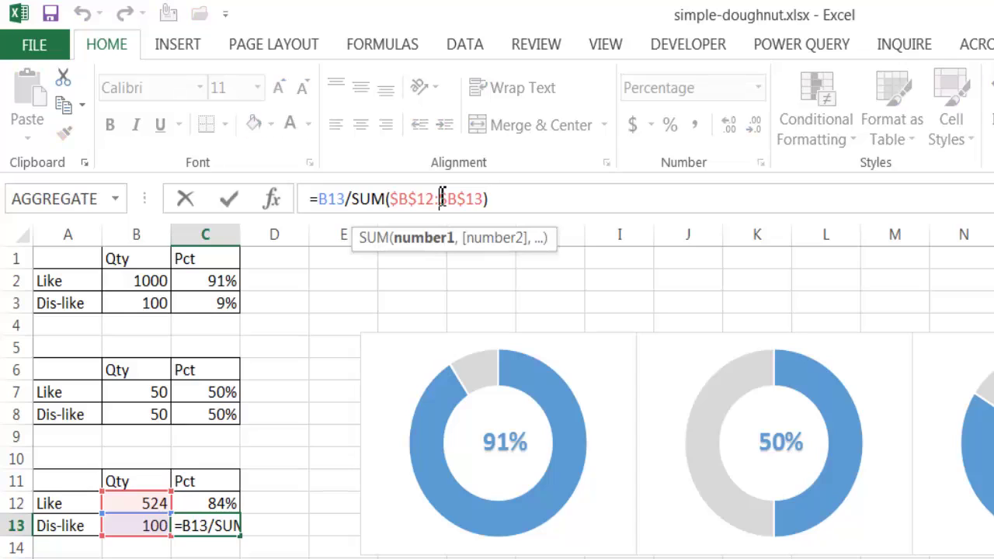
key(Down)
key(Down)
key(Down)
key(Down)
key(Down)
key(Down)
key(Down)
key(Down)
key(Right)
key(Right)
key(Right)
key(Right)
key(Right)
key(Right)
key(Right)
key(Right)
key(Right)
key(Right)
key(Right)
key(Up)
key(Up)
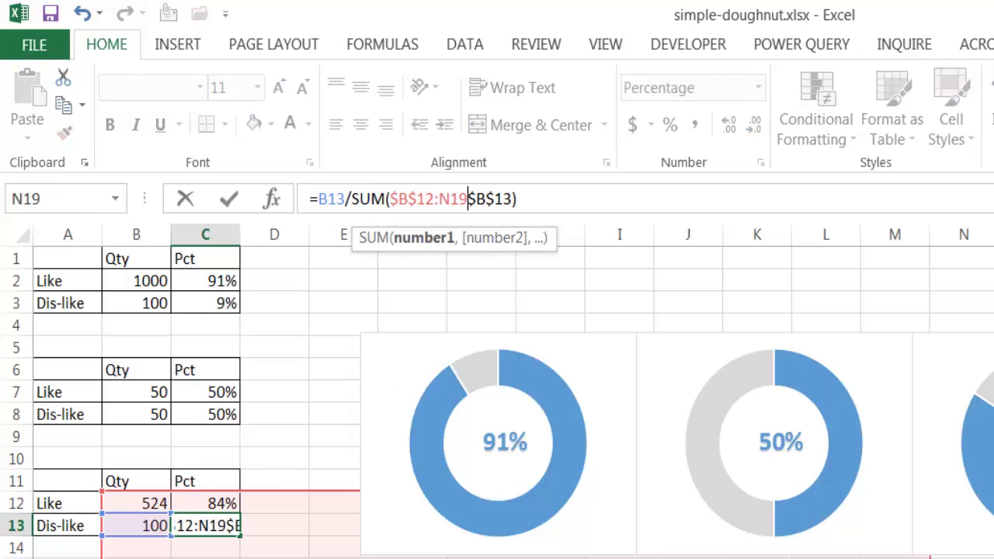
key(Escape)
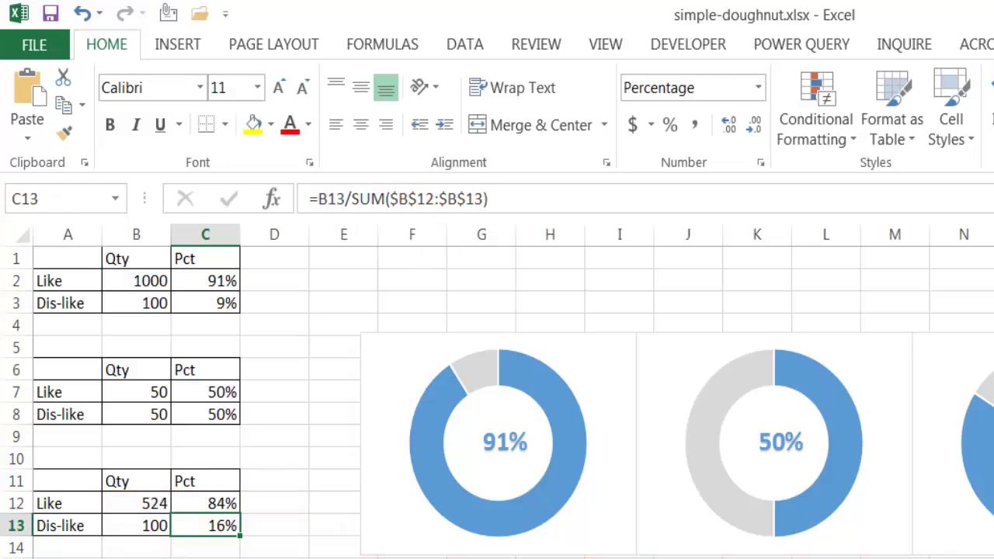
Check the third table's Like values in B12 and C12 and the first table's percentage formula in C2.
key(Up)
key(Left)
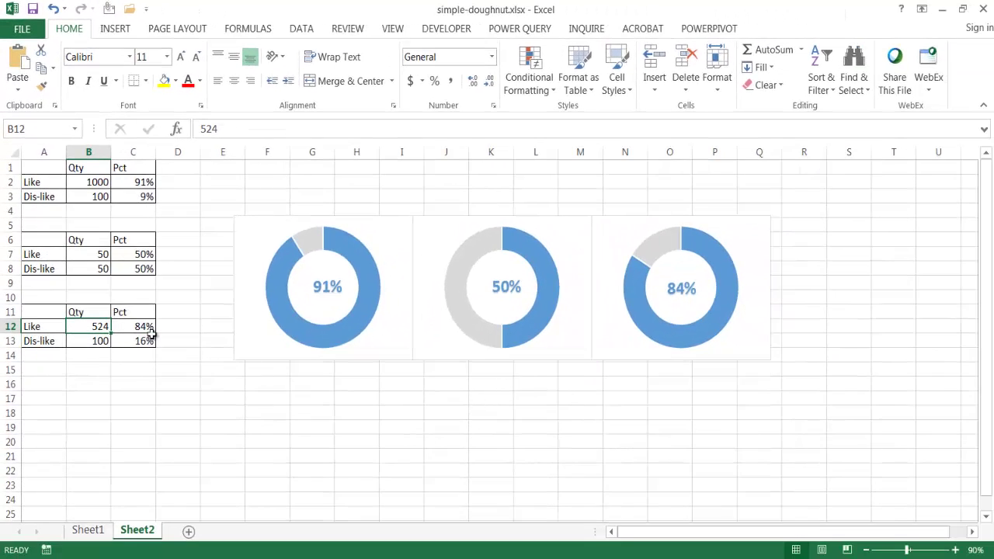
key(Right)
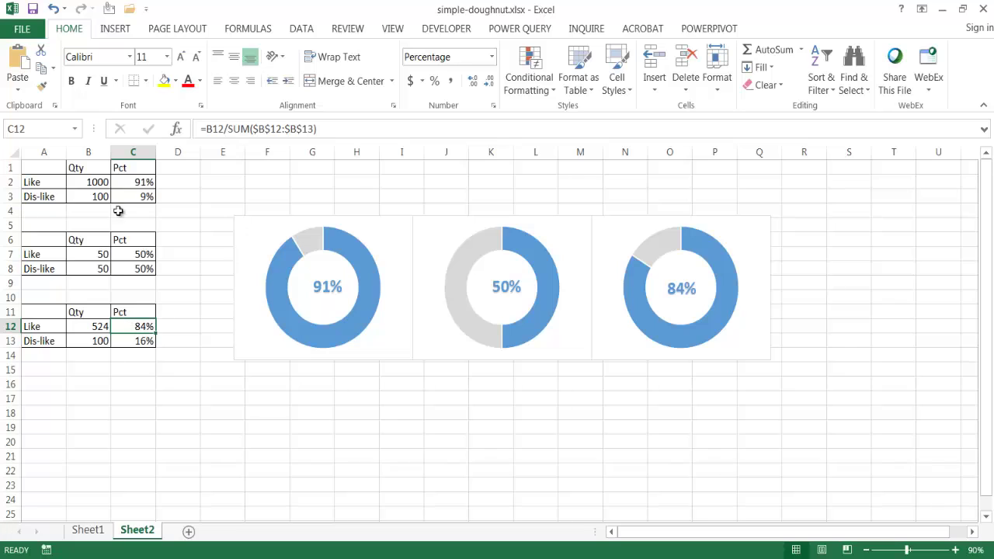
click(124, 181)
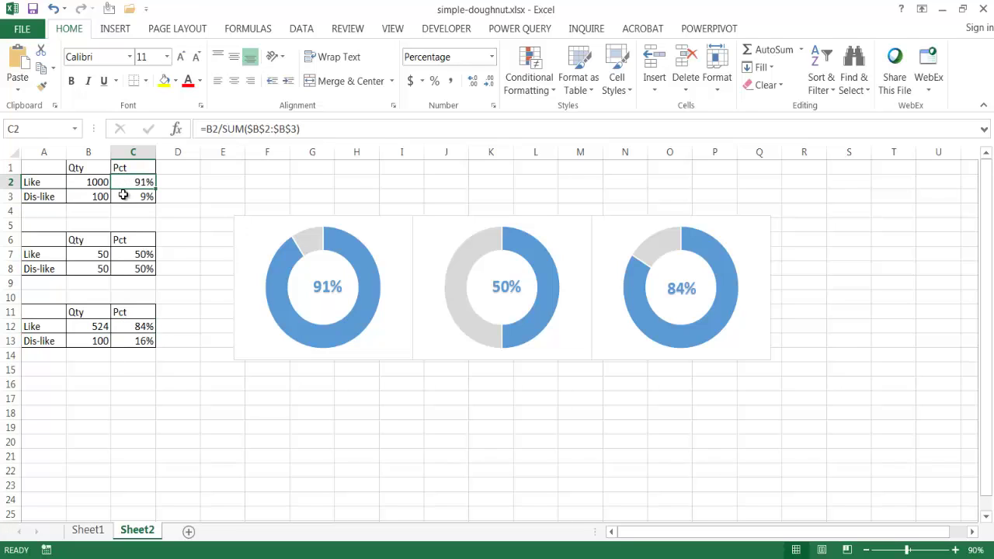
Check the cell references of the percentage formulas in C8, C12 and C13 of the second and third tables.
click(126, 268)
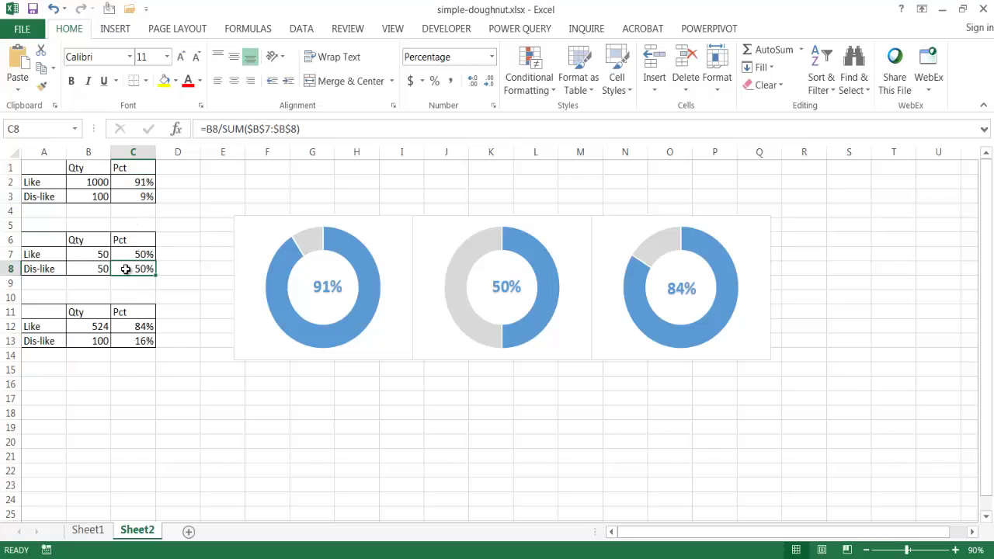
click(259, 129)
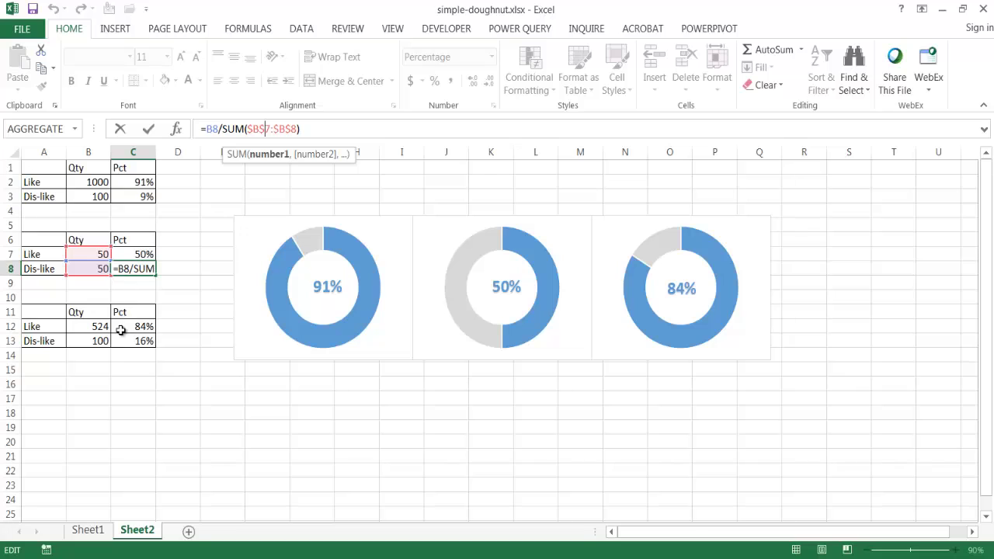
key(Escape)
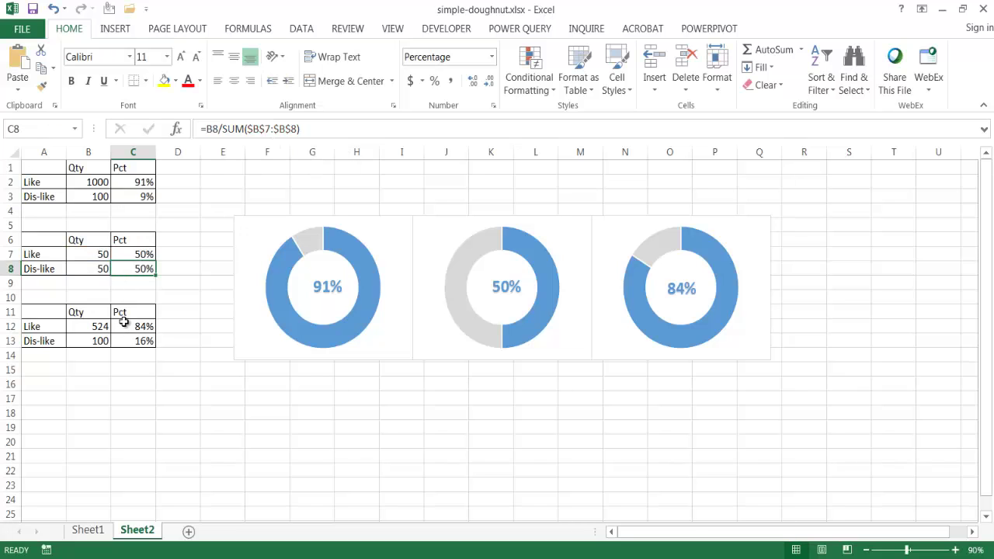
click(129, 327)
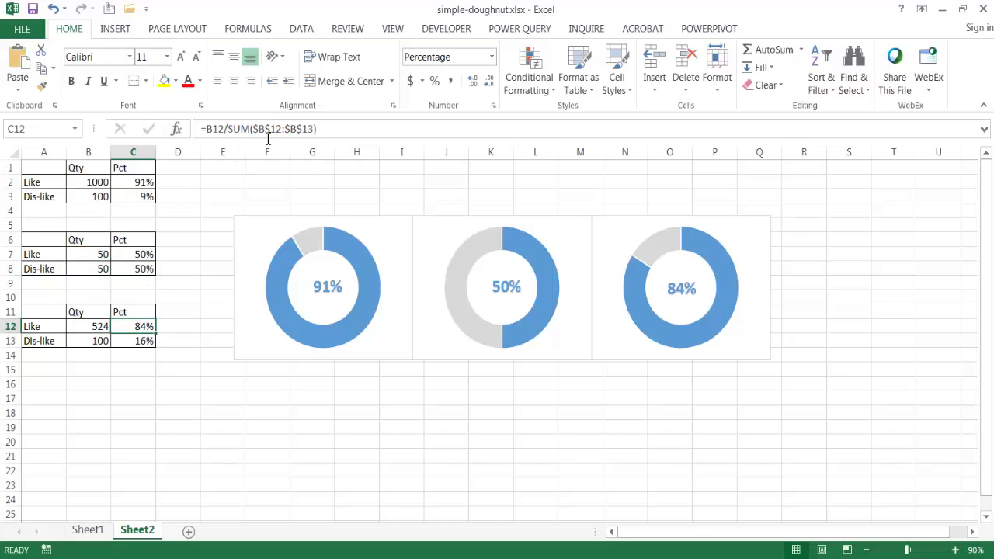
click(300, 129)
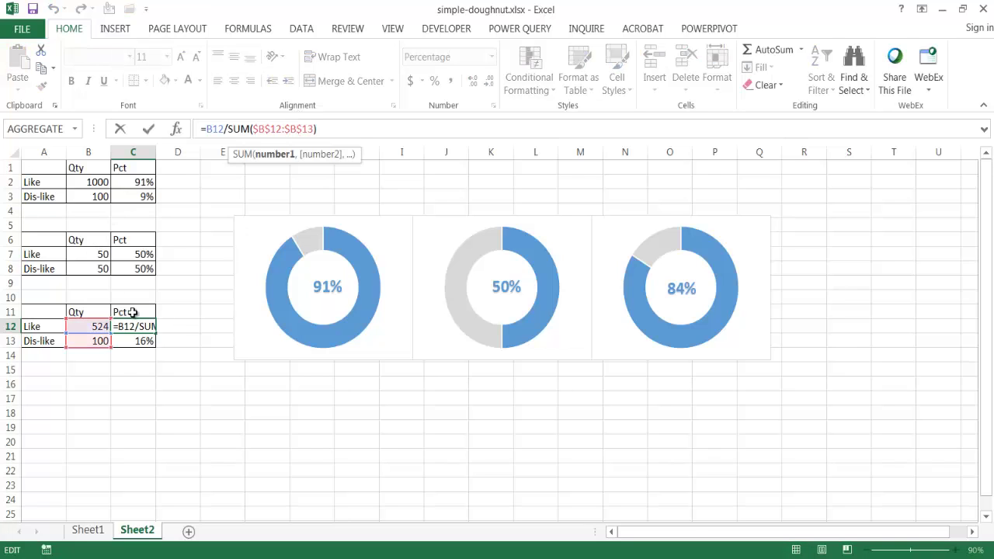
click(139, 342)
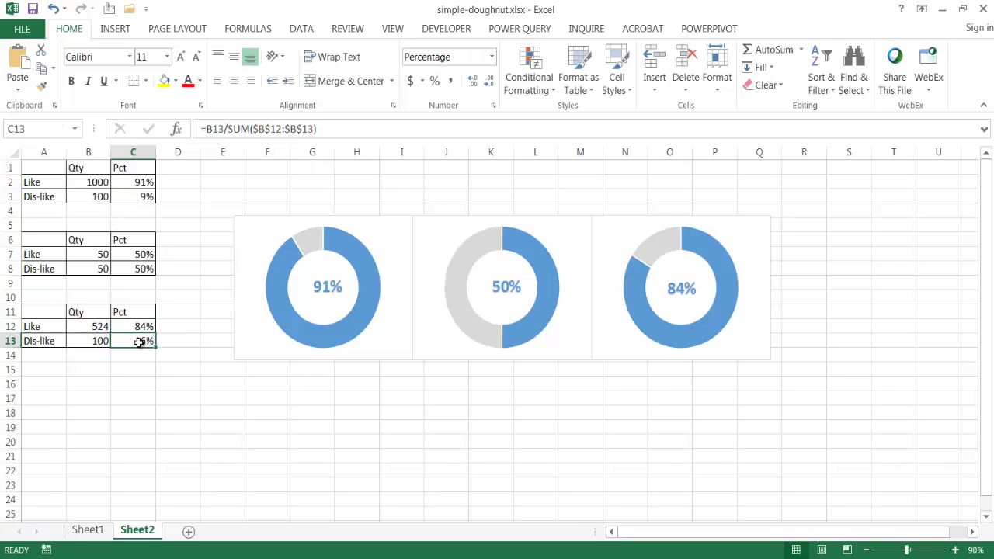
click(290, 129)
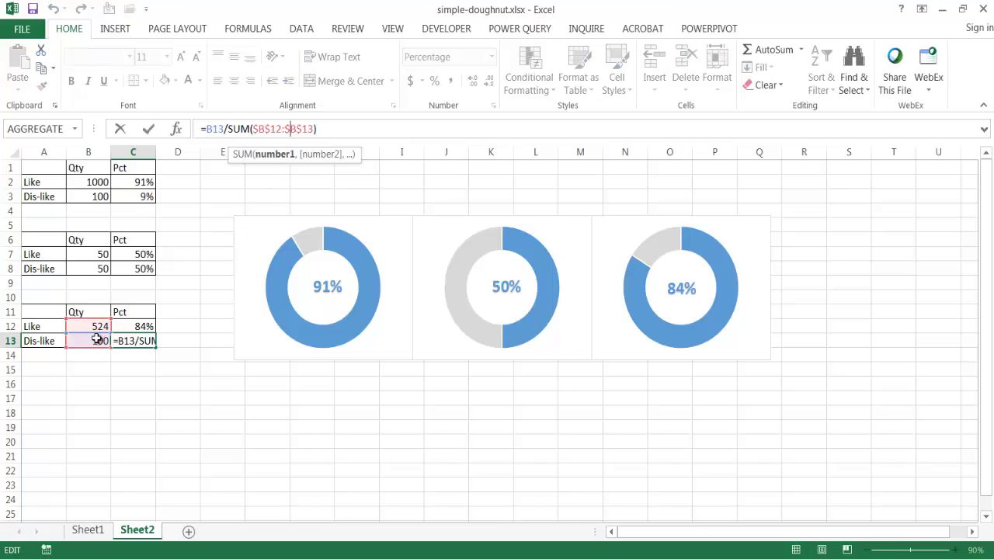
key(ctrl+Return)
Set the third table's Dis-like quantity in B13 to 524.
click(90, 341)
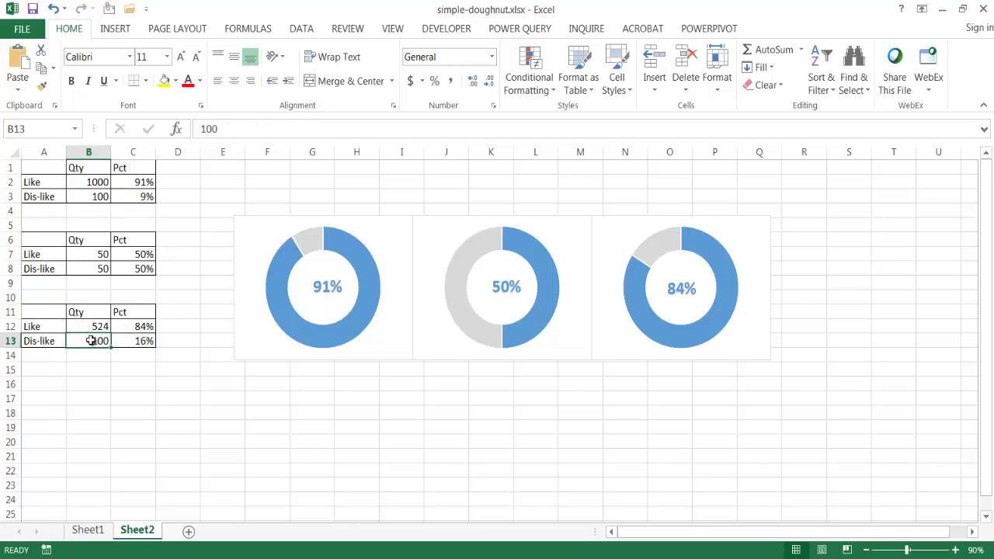
text(524)
key(ctrl+Return)
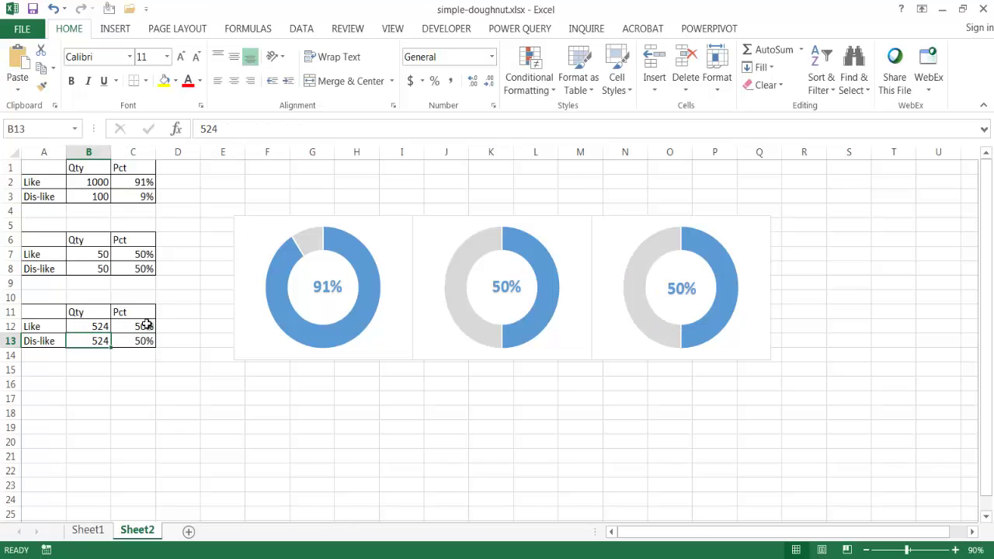